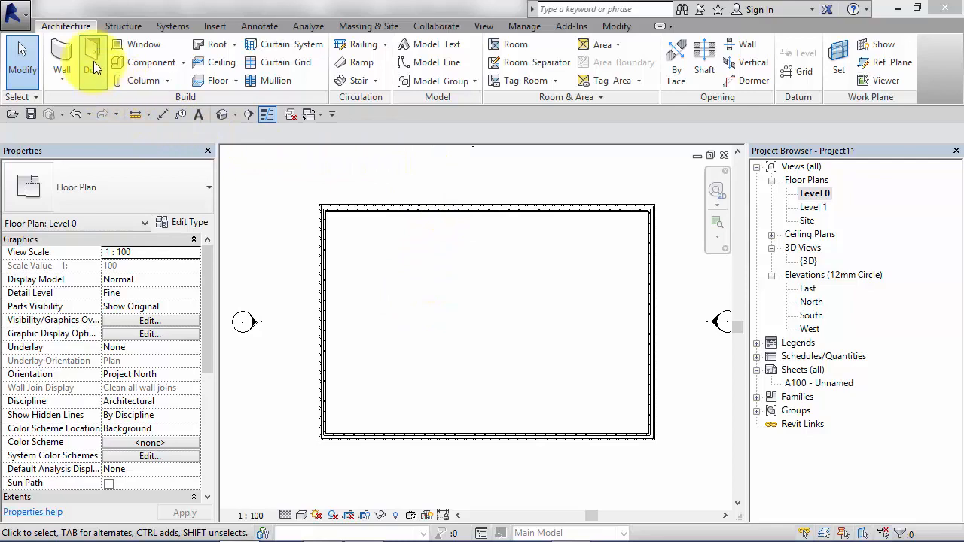
left_click(60, 27)
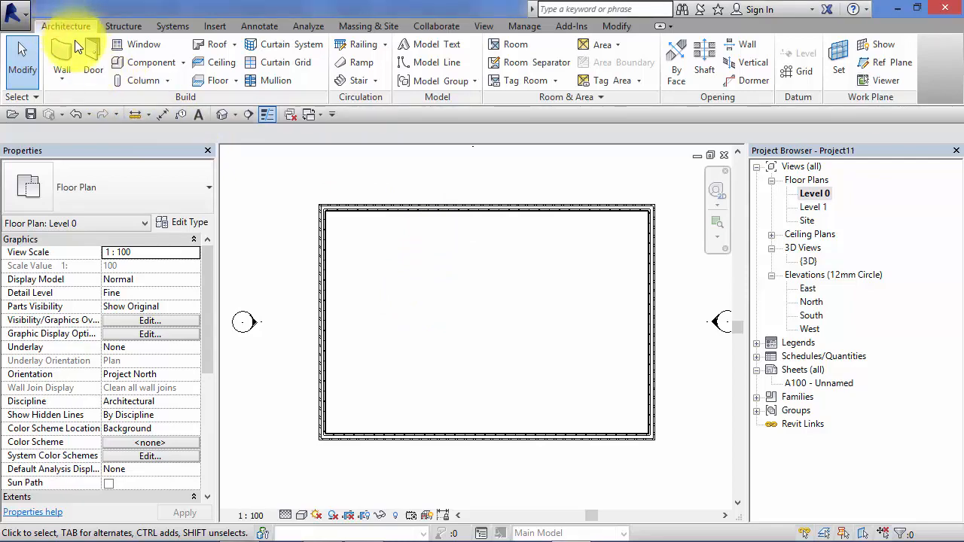
left_click(93, 58)
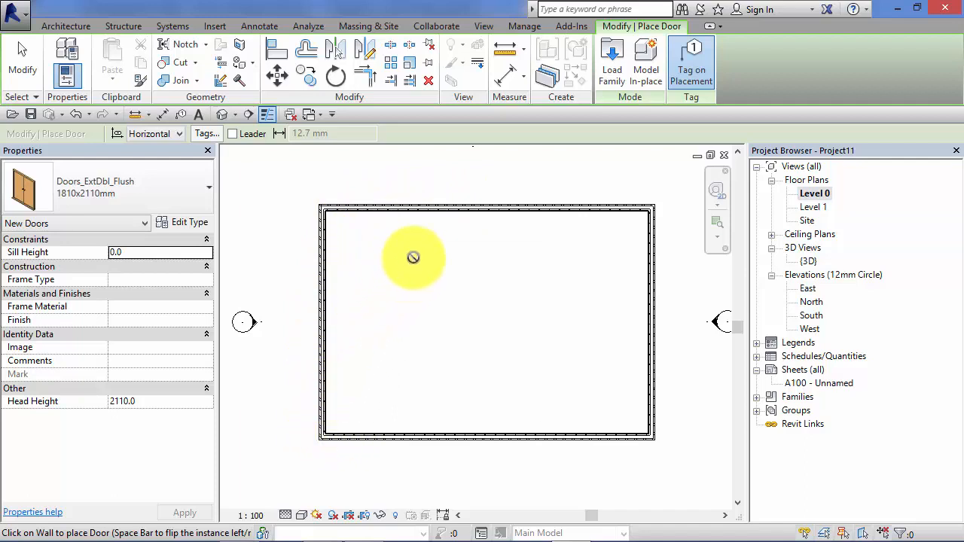
left_click(16, 73)
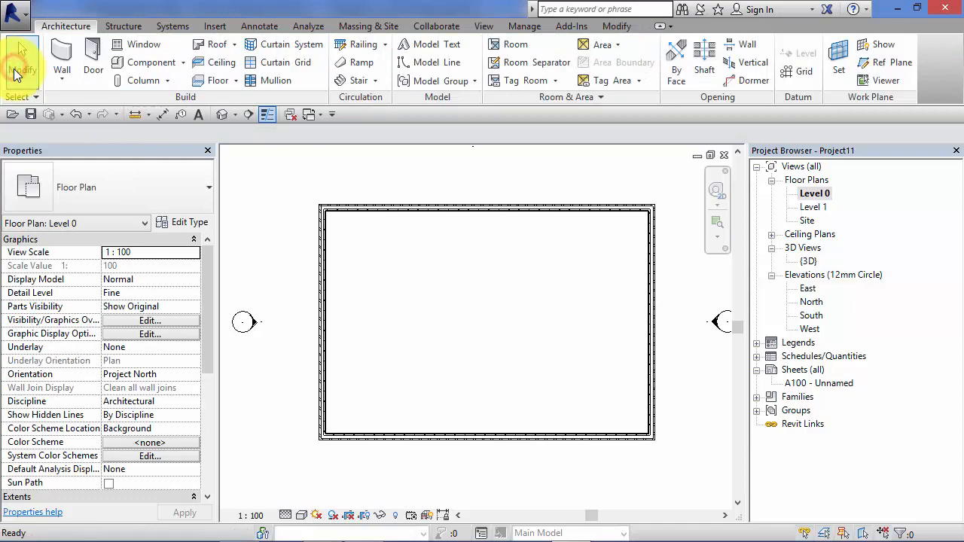
left_click(139, 47)
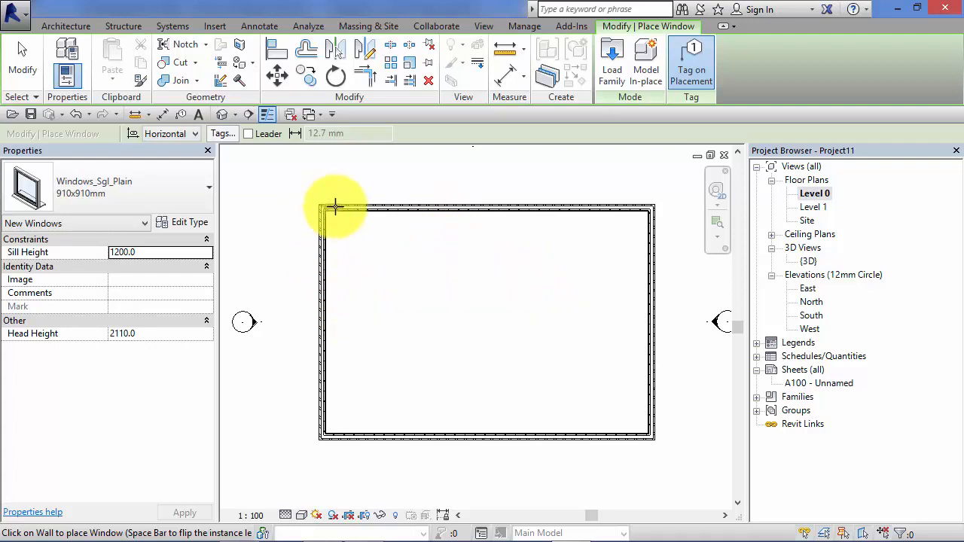
scroll(339, 205, "up", 4)
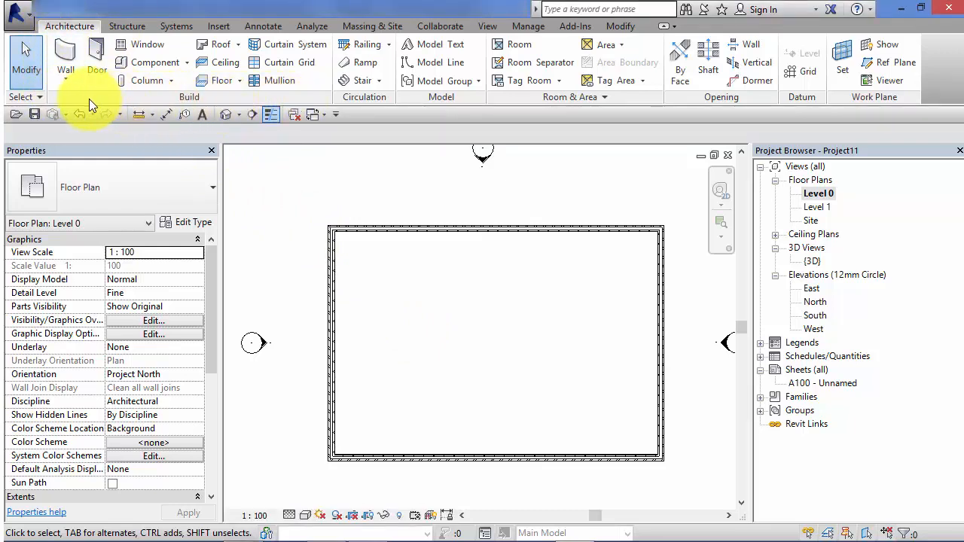
Start placing a door and choose the Doors_IntSgl 1010x2110mm type.
left_click(91, 52)
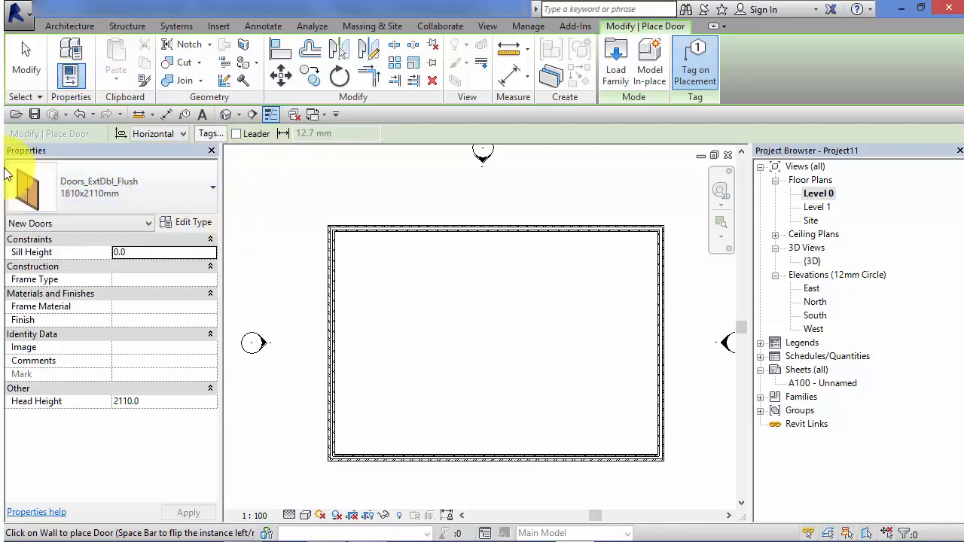
left_click(200, 197)
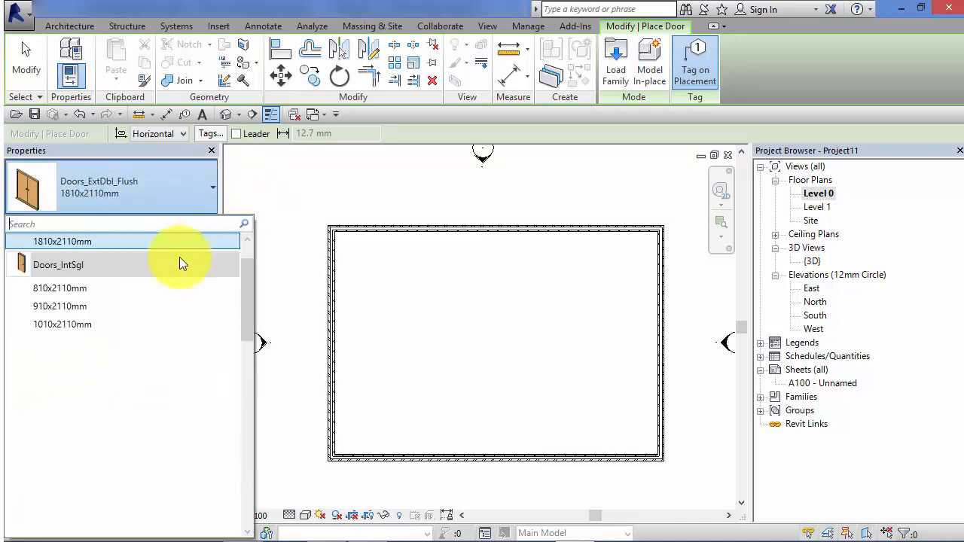
left_click(73, 325)
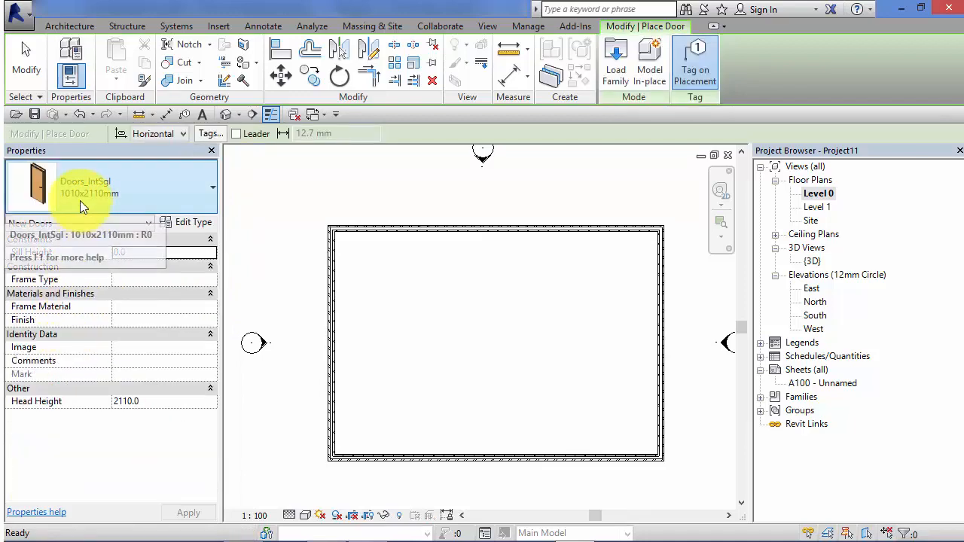
Switch Tag on Placement off and back on for new doors.
left_click(702, 56)
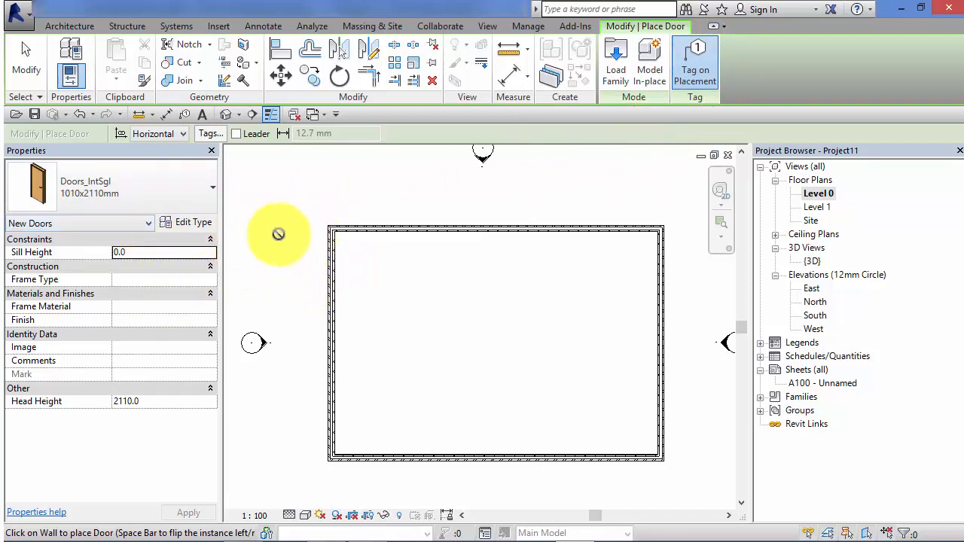
left_click(687, 82)
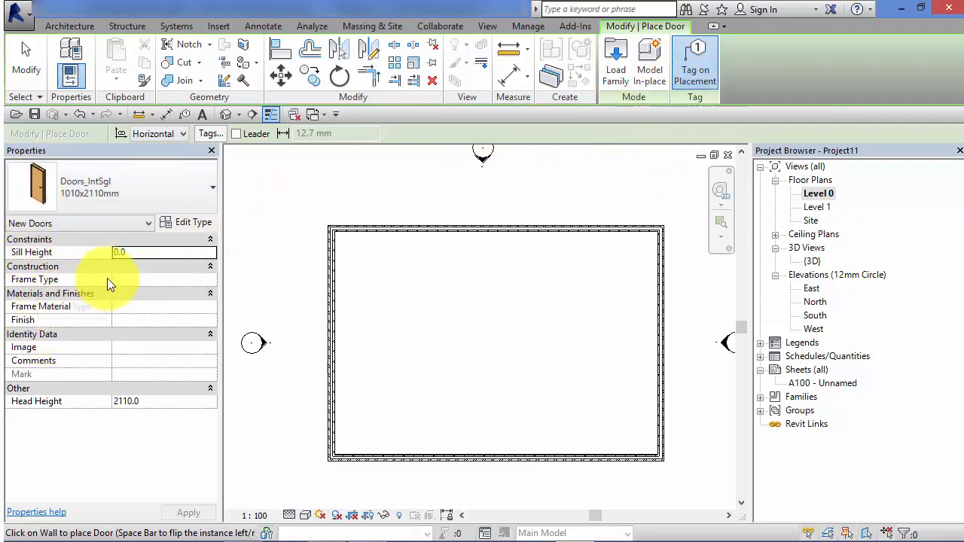
left_click(680, 62)
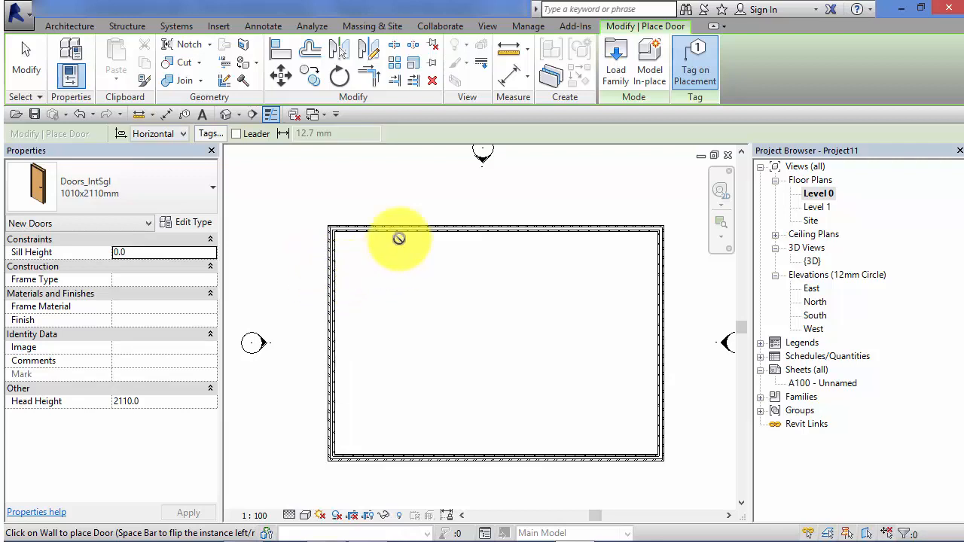
left_click(695, 52)
left_click(689, 55)
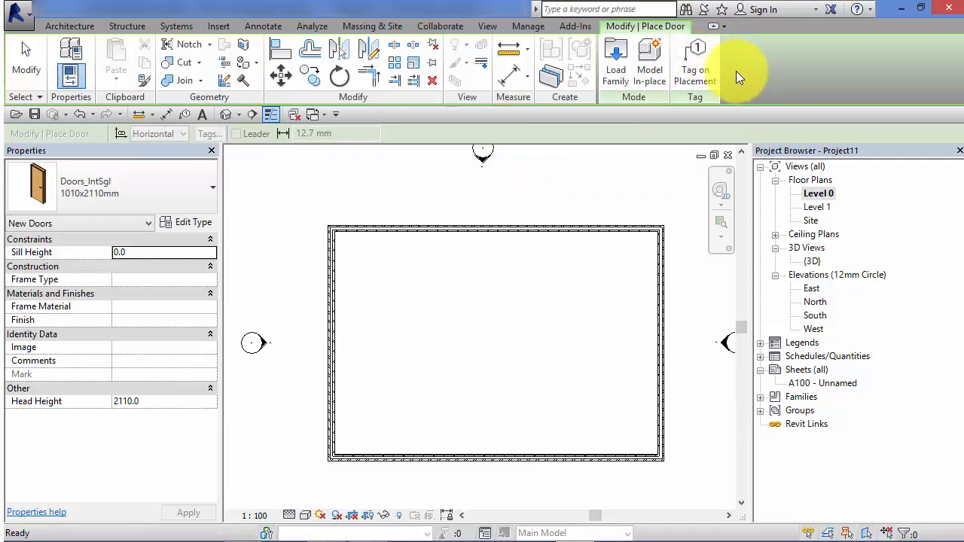
left_click(688, 61)
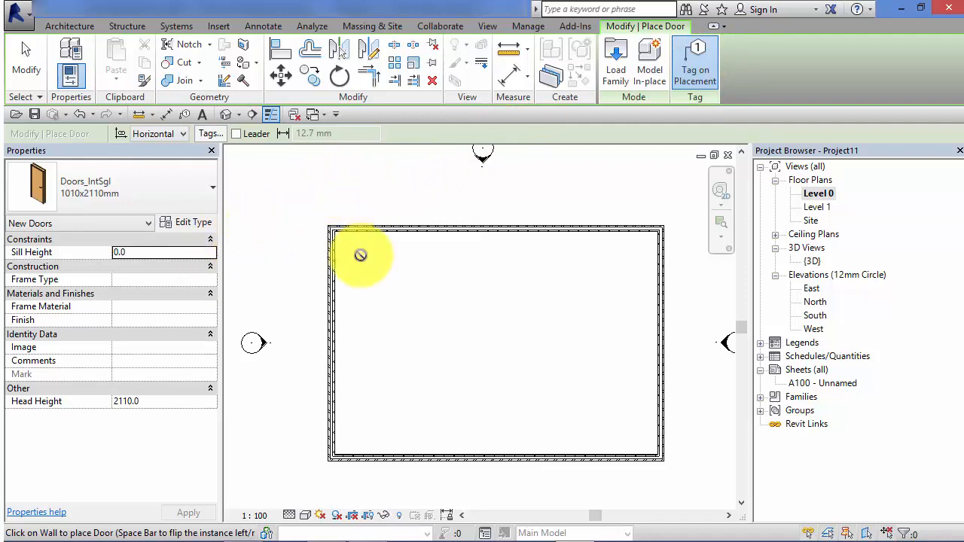
Place the single door in the upper wall, about 1990 mm from the upper-left inside corner, swinging outward.
scroll(365, 256, "up", 2)
middle_click_drag(370, 254, 414, 340)
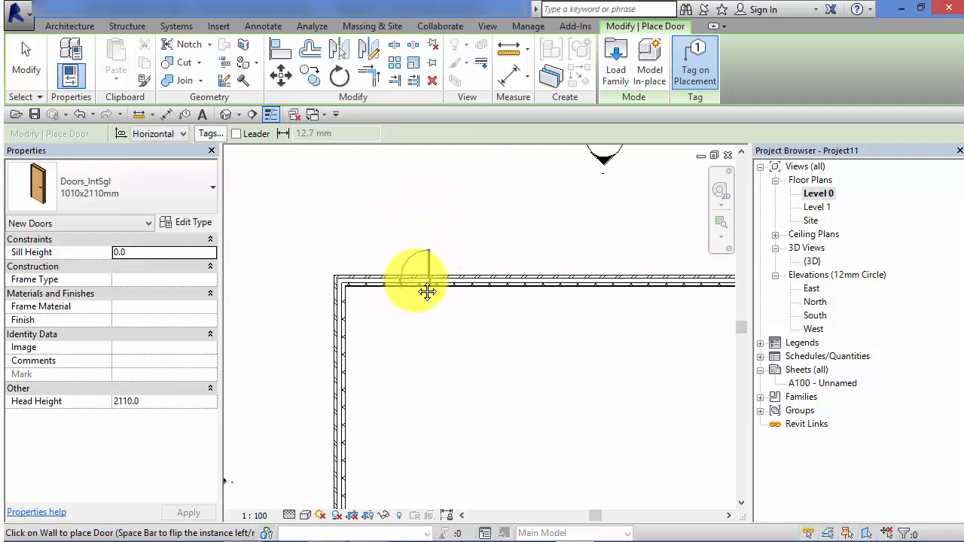
scroll(427, 292, "up", 2)
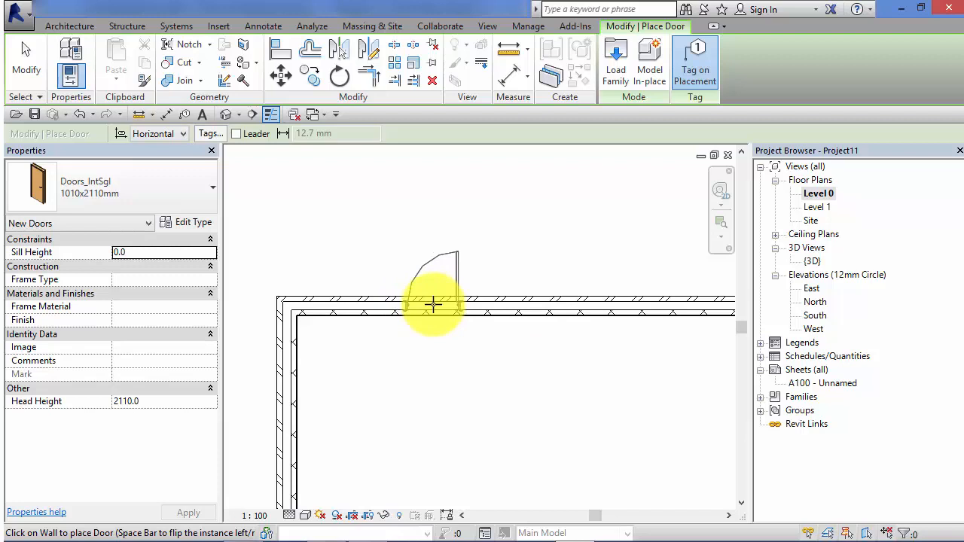
left_click(433, 304)
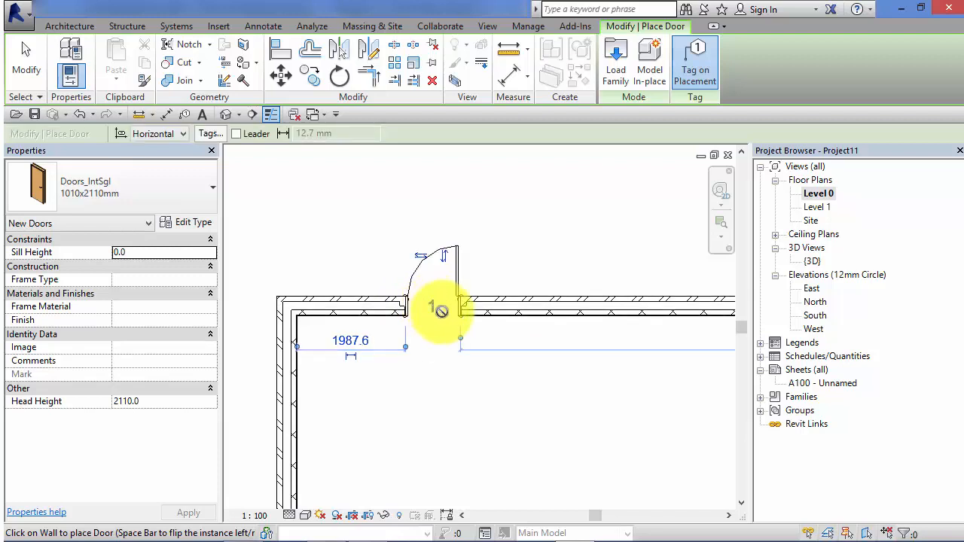
Place a Doors_ExtDbl_Flush 1810x2110mm double door in the upper wall, about 3080 mm to the right of the single door.
middle_click_drag(501, 415, 429, 379)
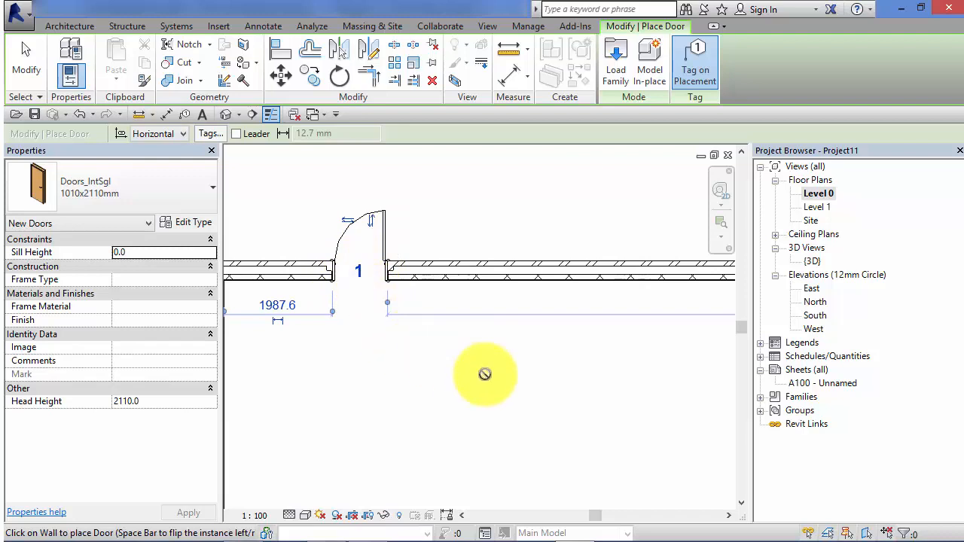
middle_click_drag(485, 376, 468, 384)
scroll(437, 383, "down", 2)
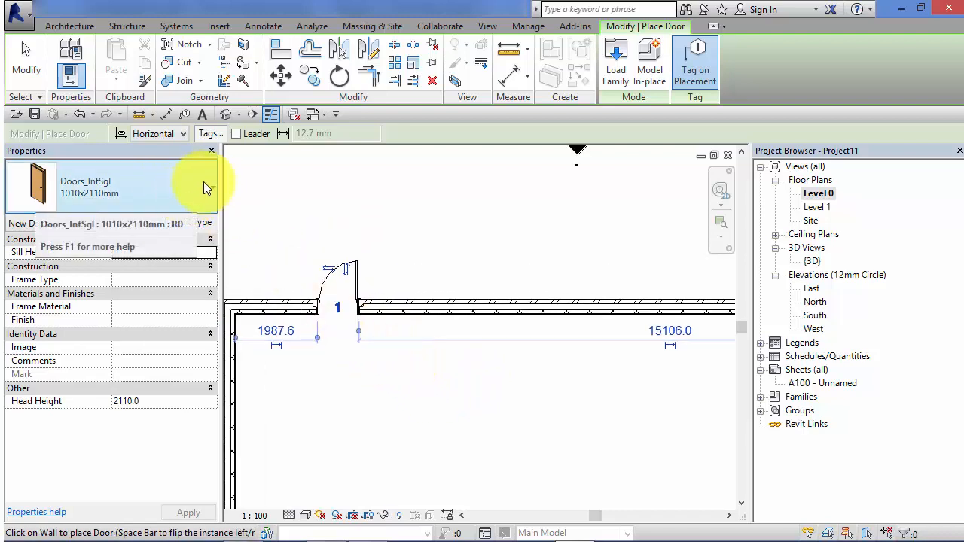
left_click(195, 174)
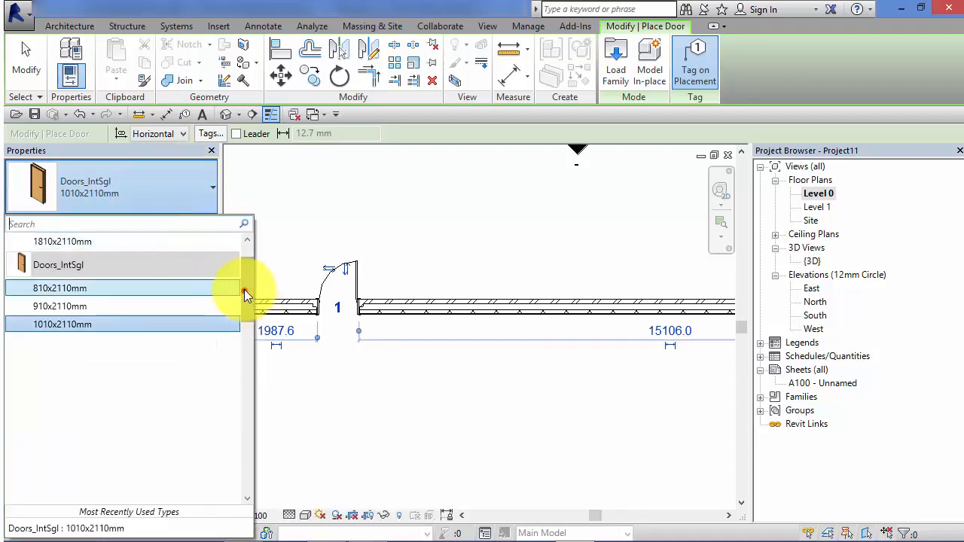
left_click_drag(244, 289, 252, 270)
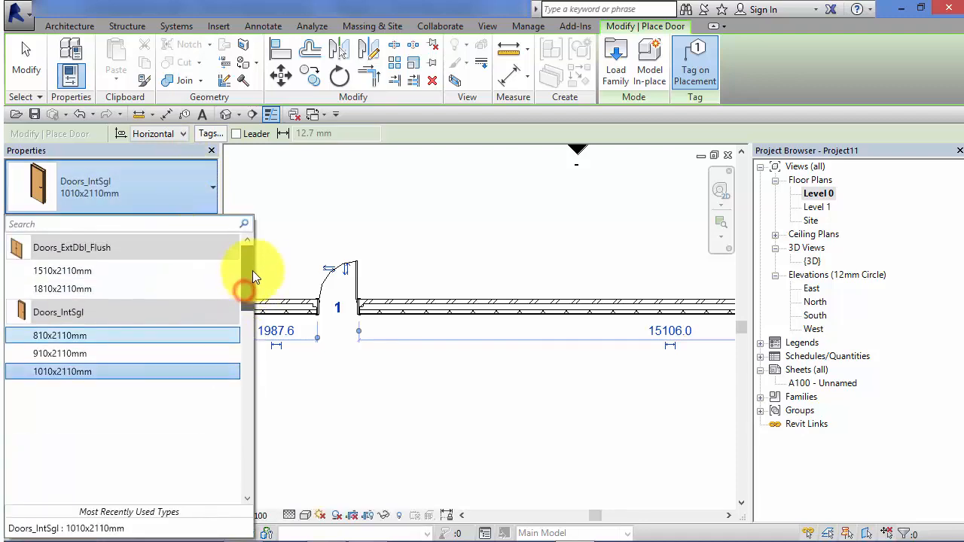
left_click(85, 286)
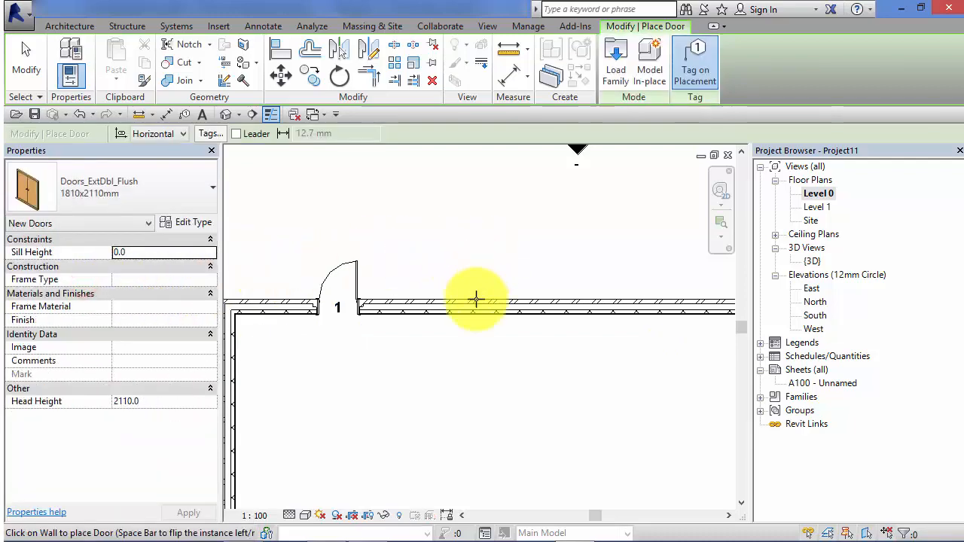
left_click(523, 306)
Examine the single and double doors with their tags in the upper wall.
middle_click_drag(566, 336, 638, 334)
scroll(563, 352, "up", 3)
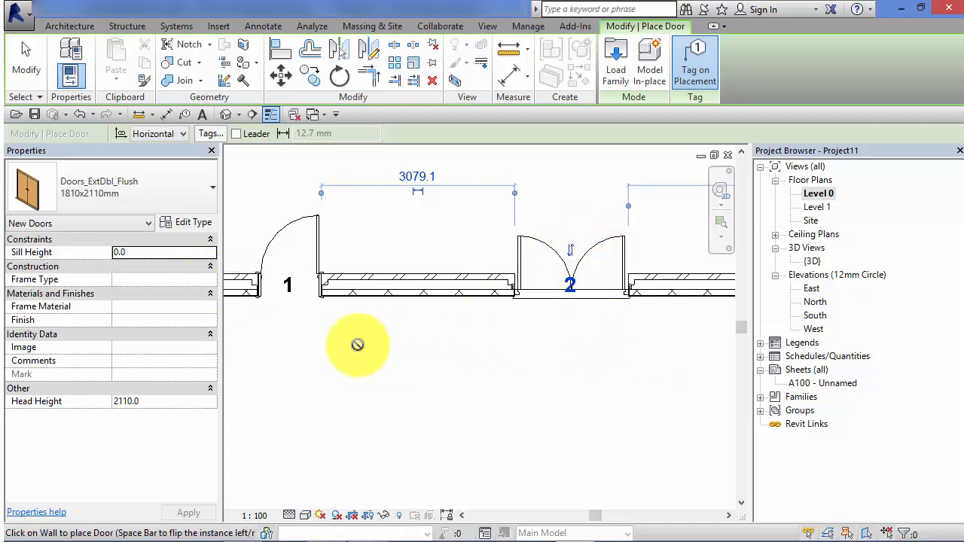
scroll(532, 327, "down", 3)
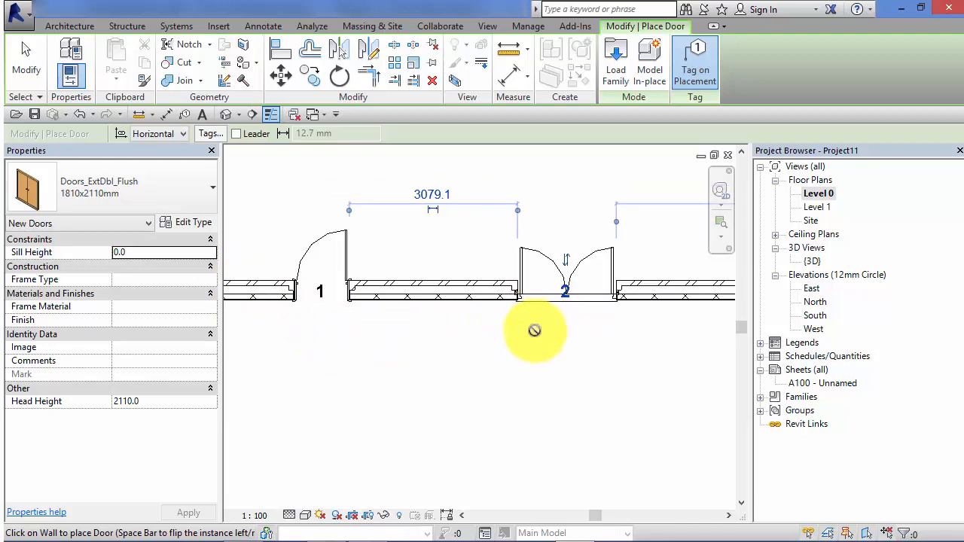
middle_click_drag(608, 366, 553, 366)
scroll(516, 353, "up", 1)
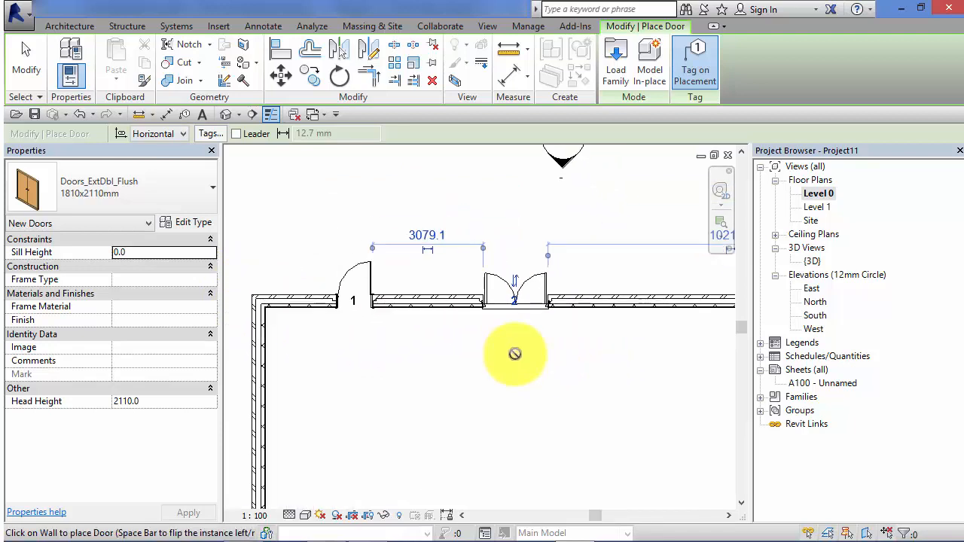
scroll(333, 299, "up", 2)
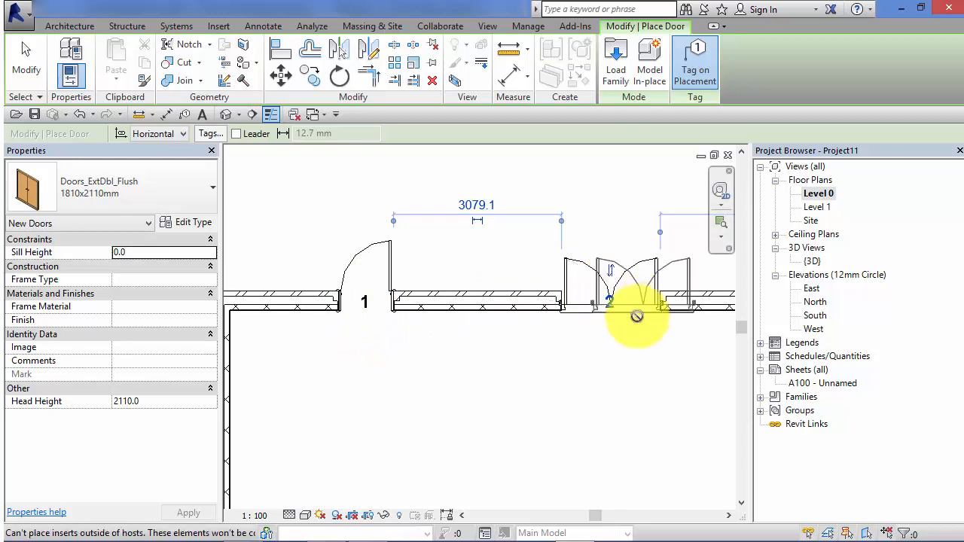
middle_click_drag(609, 374, 523, 366)
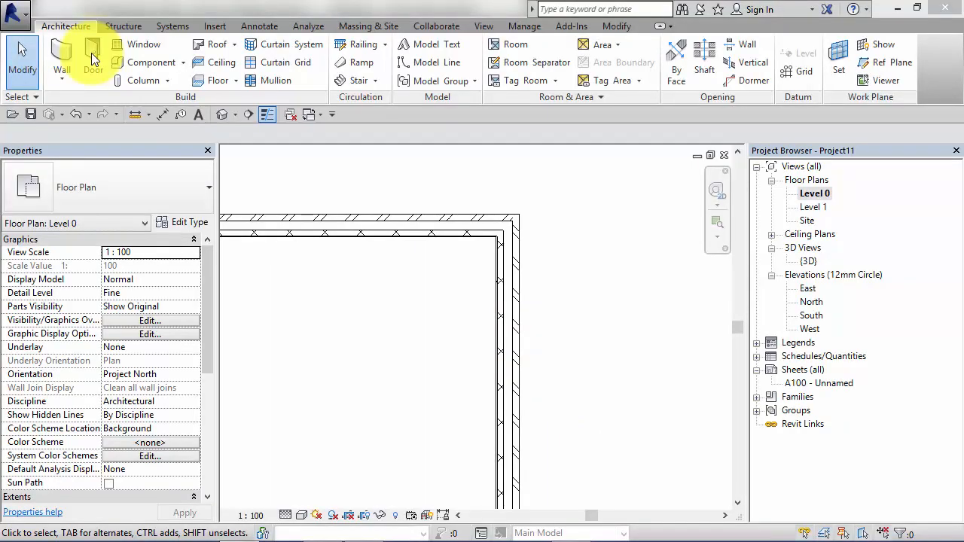
Place a Doors_IntSgl 1010x2110mm door in the right-hand wall, about 1680 mm below the upper inside corner, swinging inward.
left_click(91, 52)
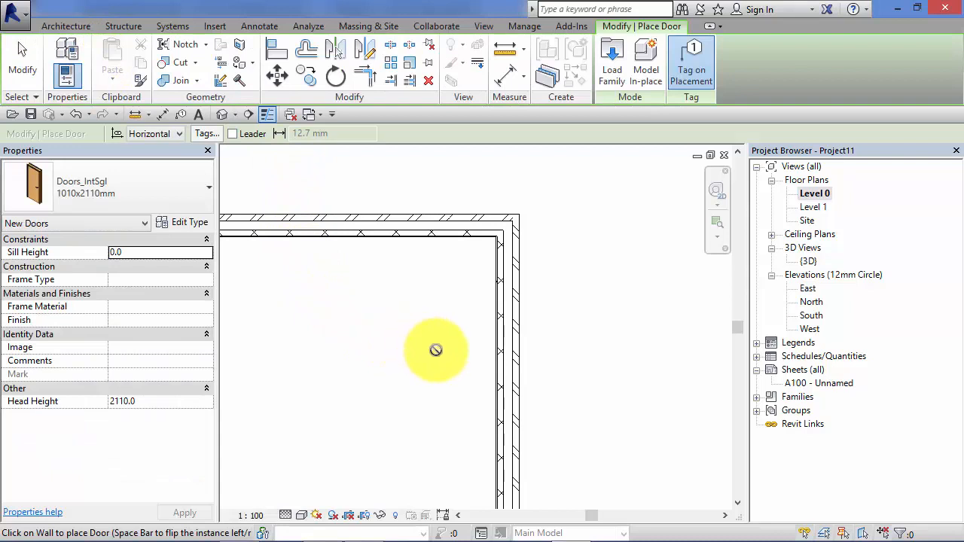
left_click(508, 374)
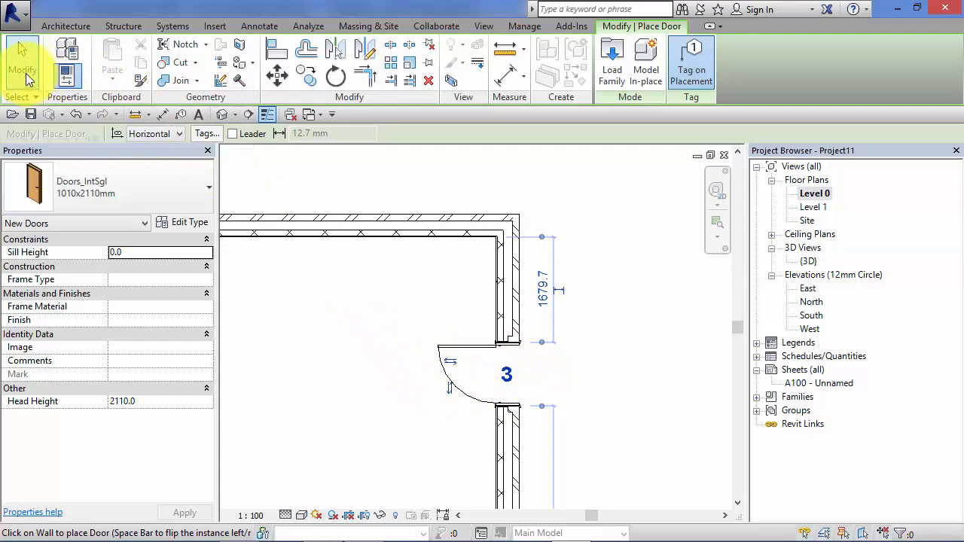
left_click(21, 66)
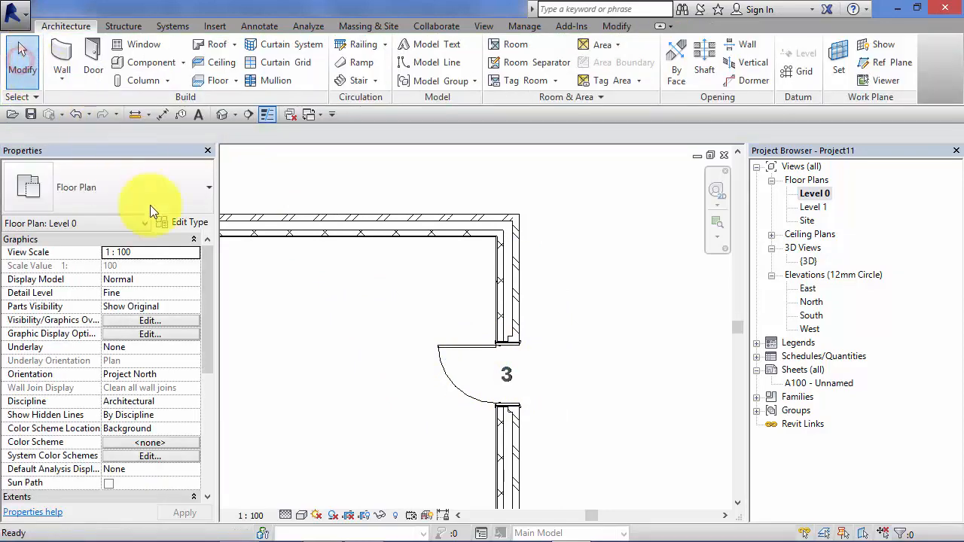
Flip the right-hand wall door's hand and facing through its orientations so it swings outward with its hinge at the lower jamb.
left_click(468, 396)
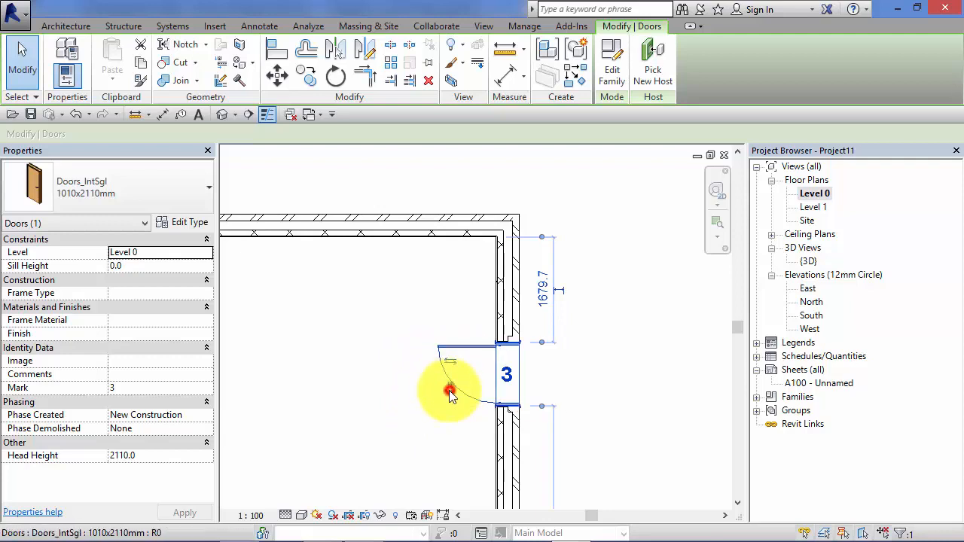
left_click(449, 393)
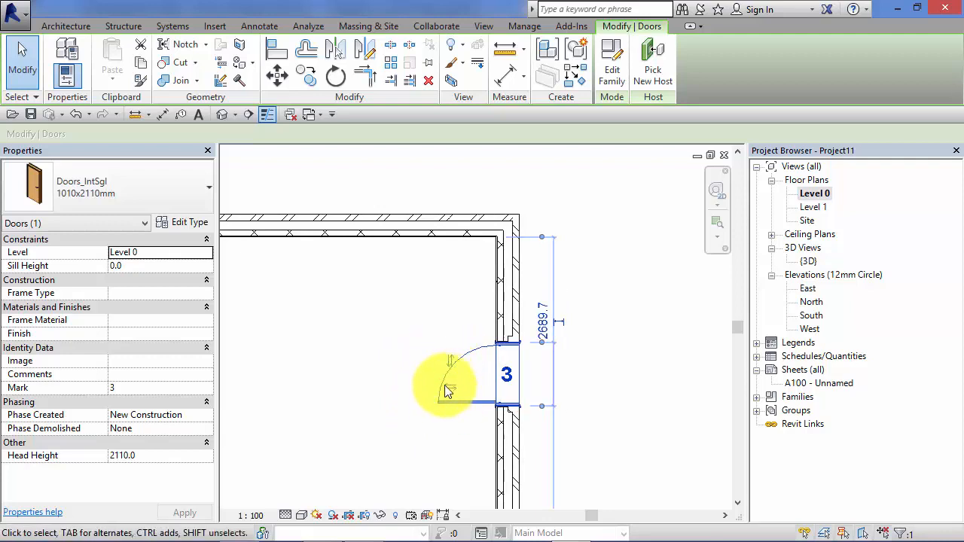
left_click(450, 359)
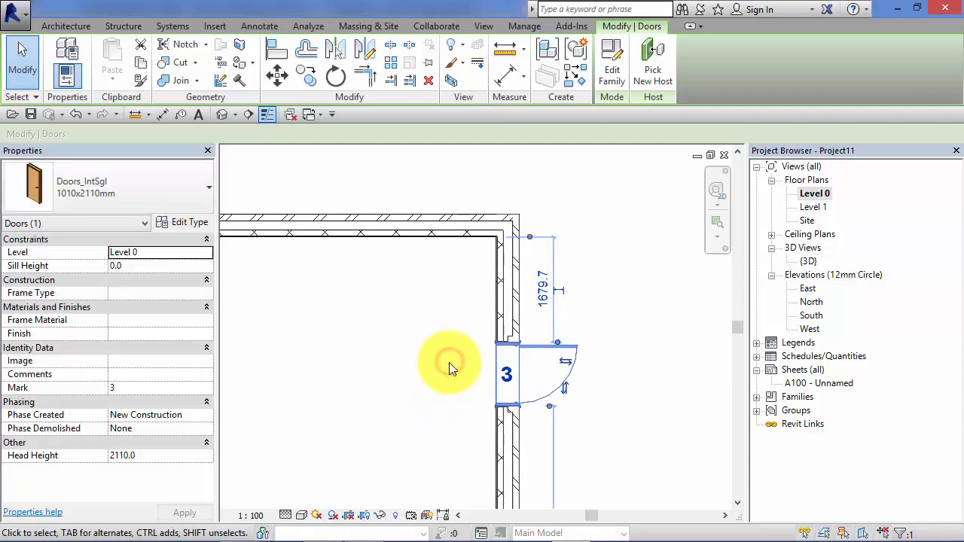
left_click(450, 365)
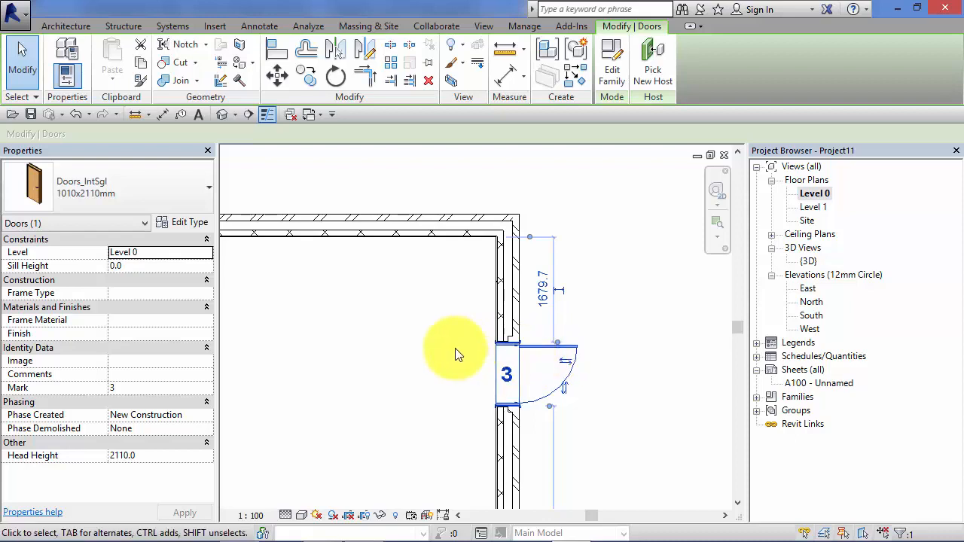
left_click(566, 361)
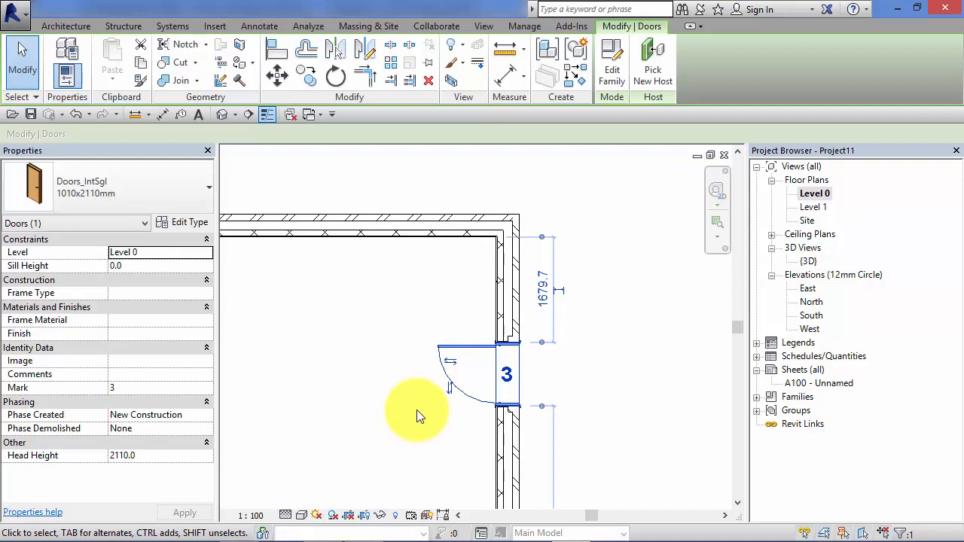
key("space")
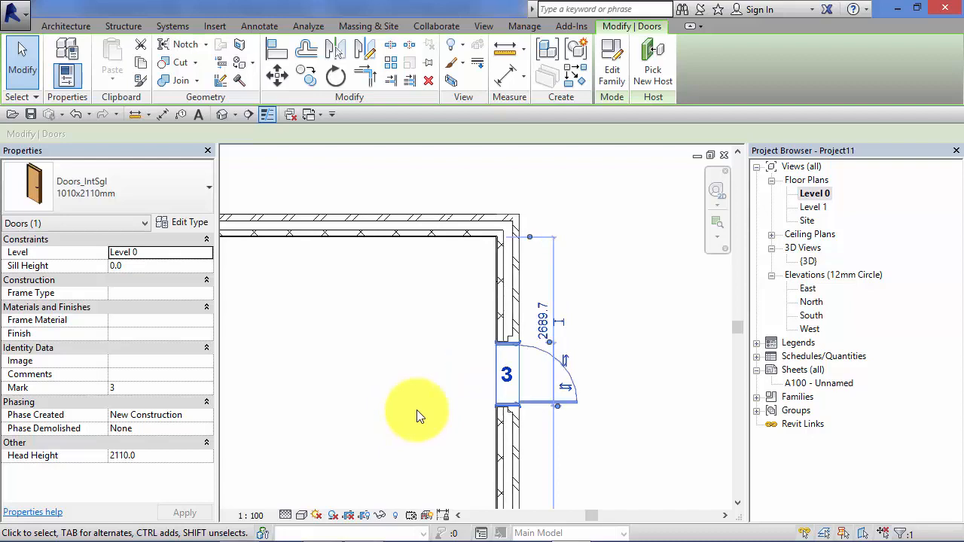
Flip the right-hand wall door's hand and facing so it swings inward with its hinge at the upper jamb.
key("space")
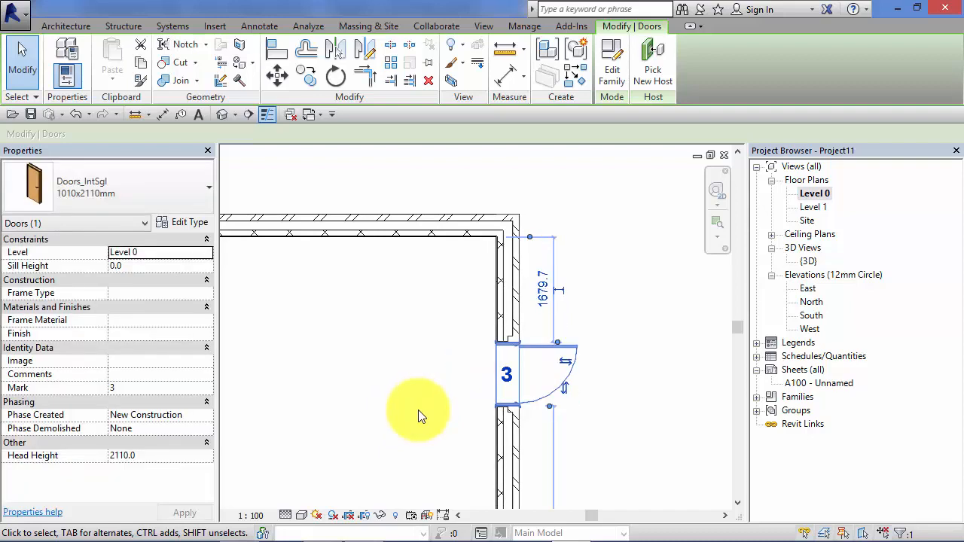
key("space")
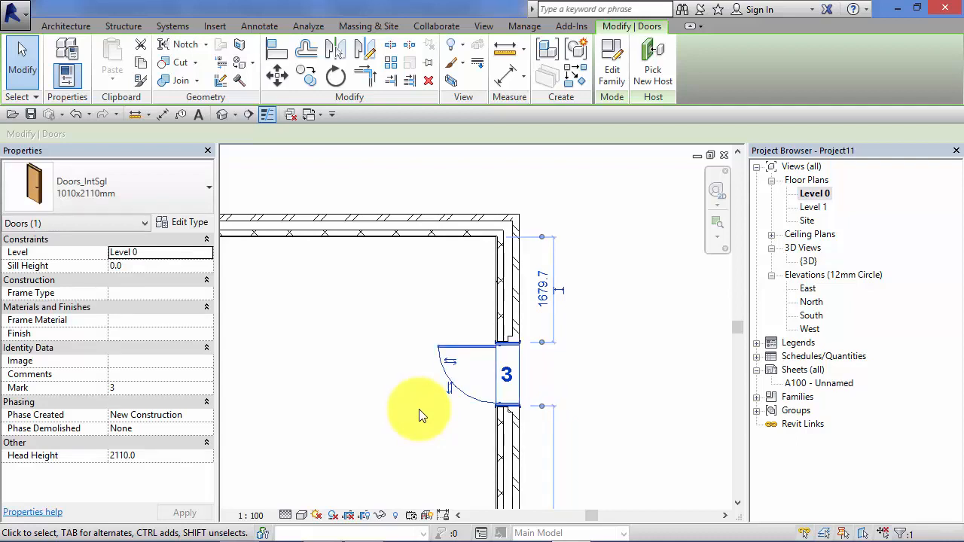
key("space")
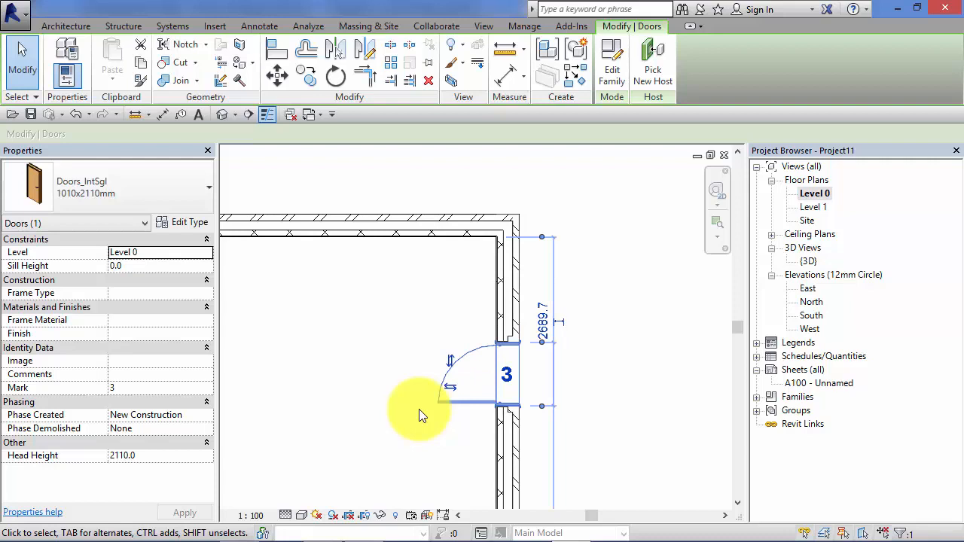
key("space")
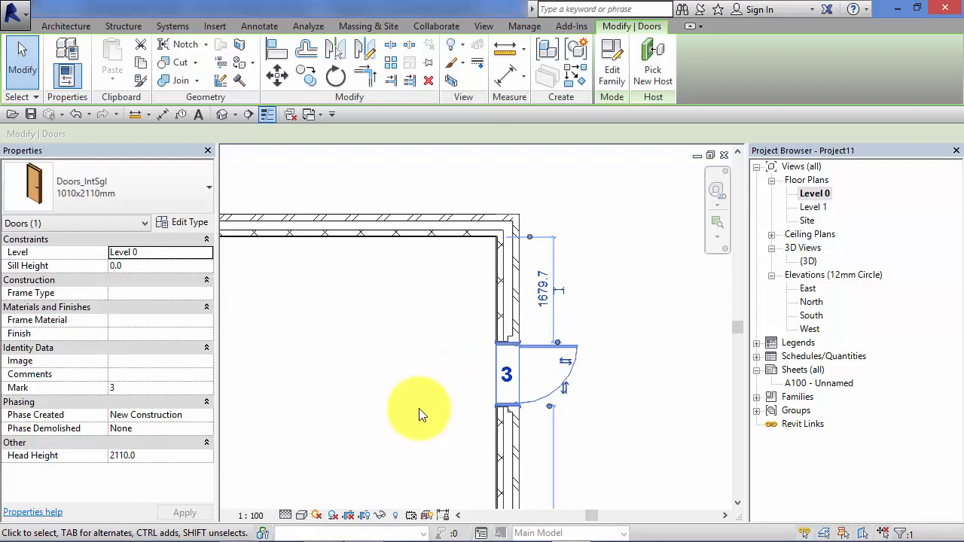
key("space")
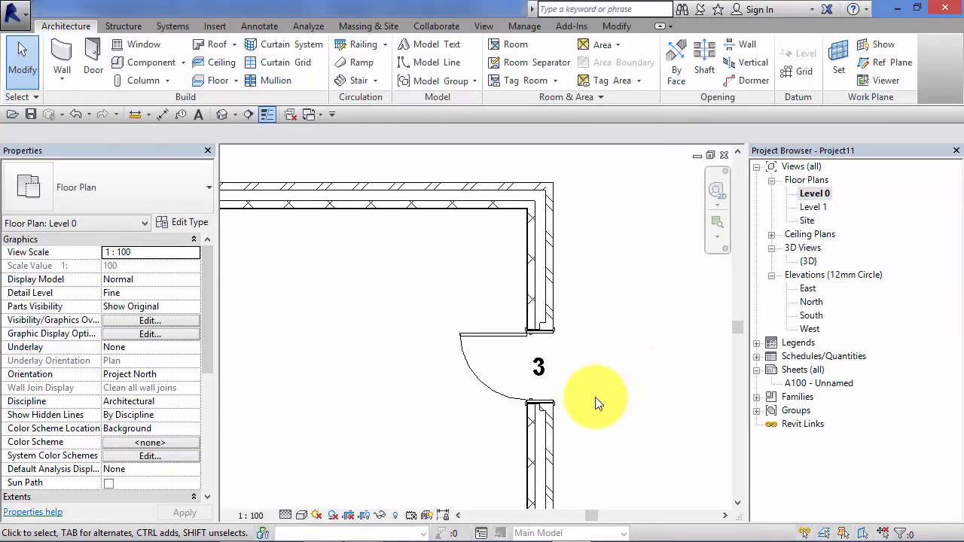
Place a Doors_IntSgl 1010x2110mm door in the lower wall, about 538 mm from the left inside corner, swinging outward.
scroll(597, 396, "down", 3)
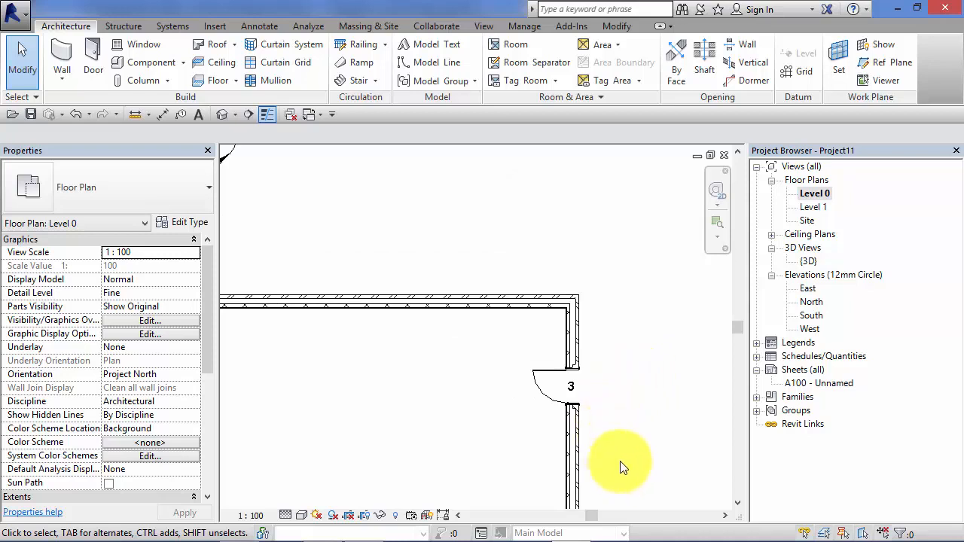
middle_click_drag(622, 467, 581, 268)
scroll(581, 269, "down", 2)
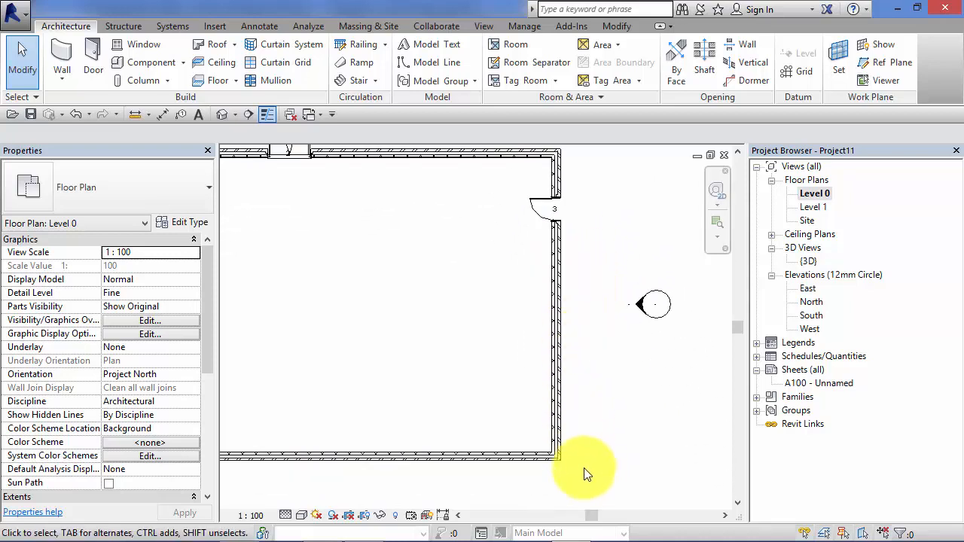
middle_click_drag(587, 475, 725, 409)
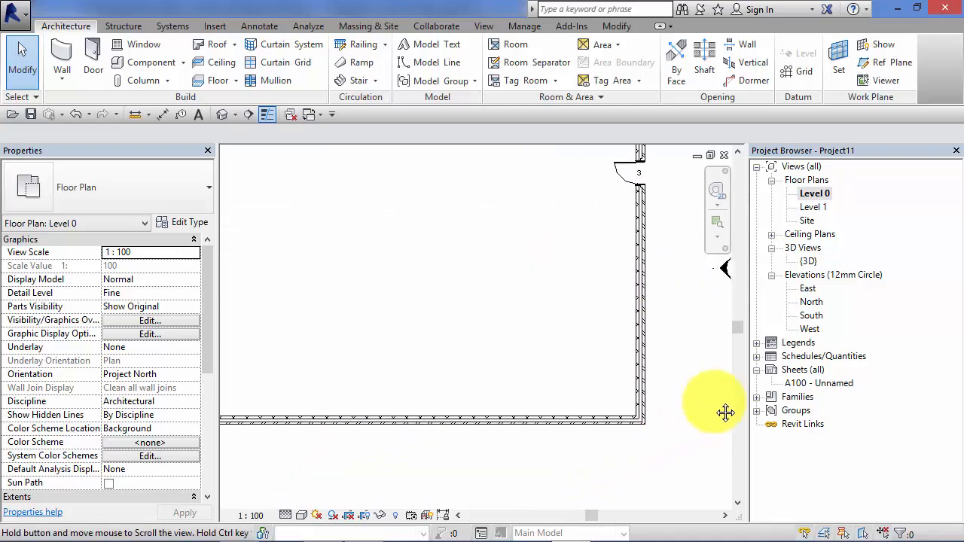
left_click(93, 60)
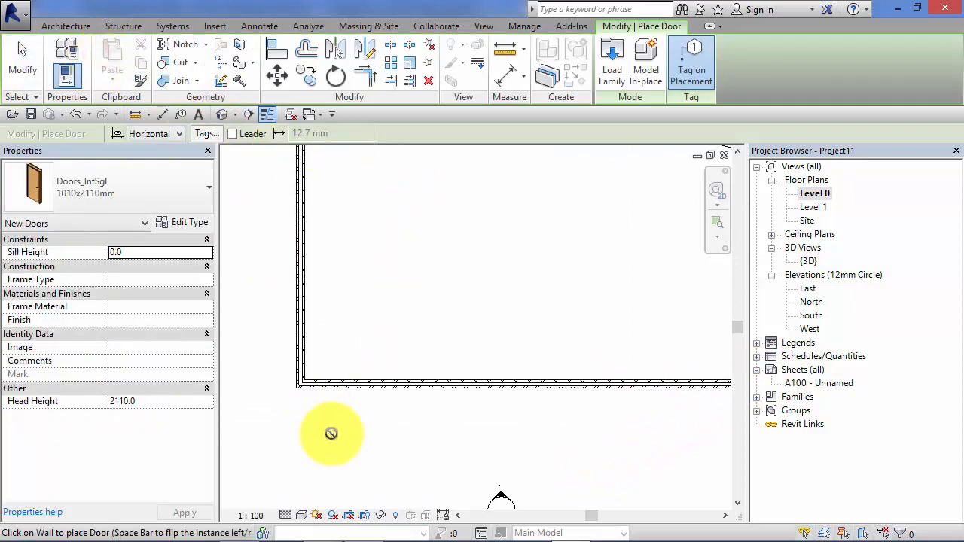
scroll(332, 433, "up", 2)
scroll(320, 368, "up", 1)
middle_click_drag(312, 394, 407, 403)
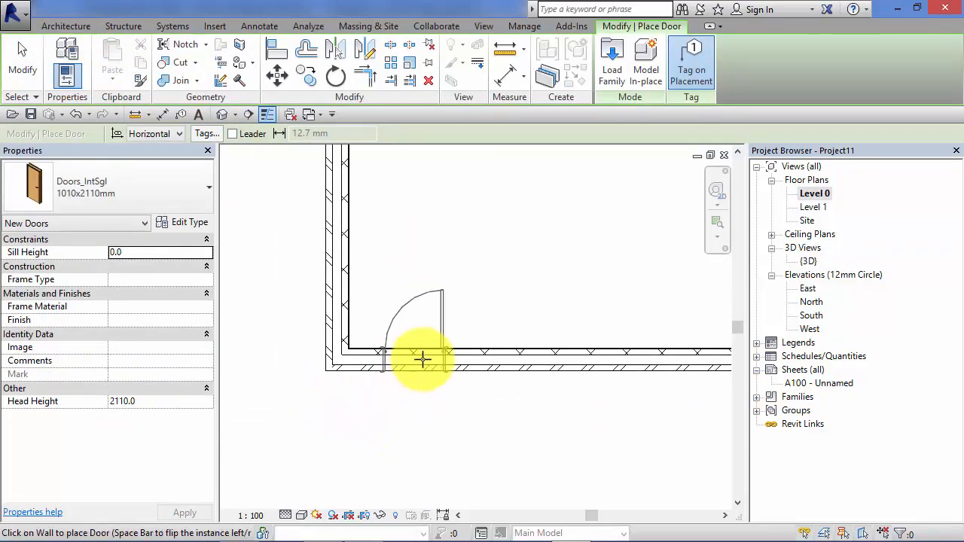
left_click(413, 367)
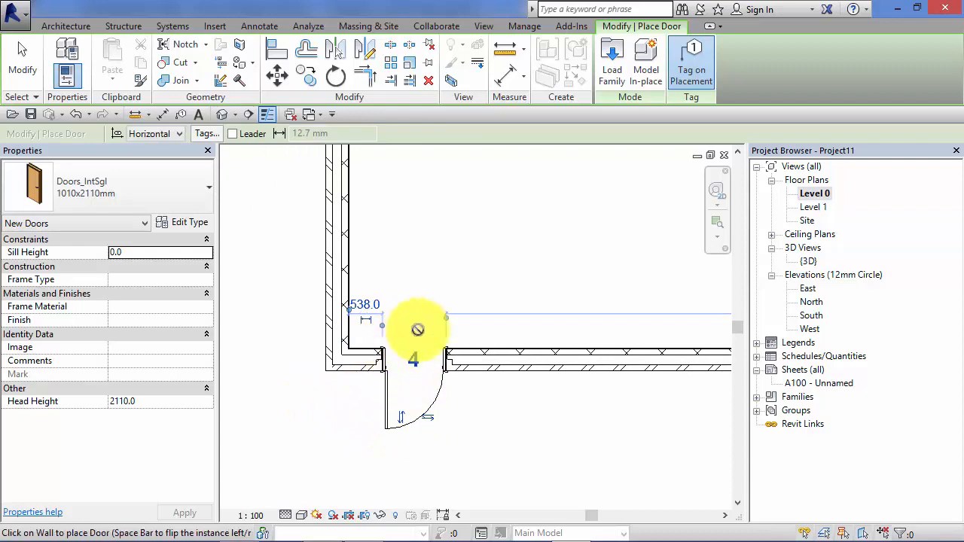
left_click(18, 68)
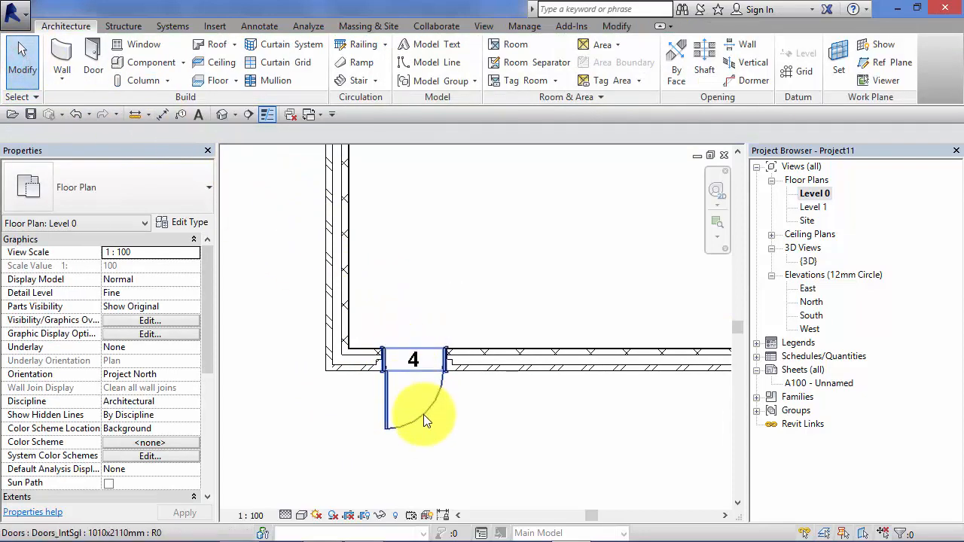
Change the lower wall door's tag number to EX1.
left_click(426, 414)
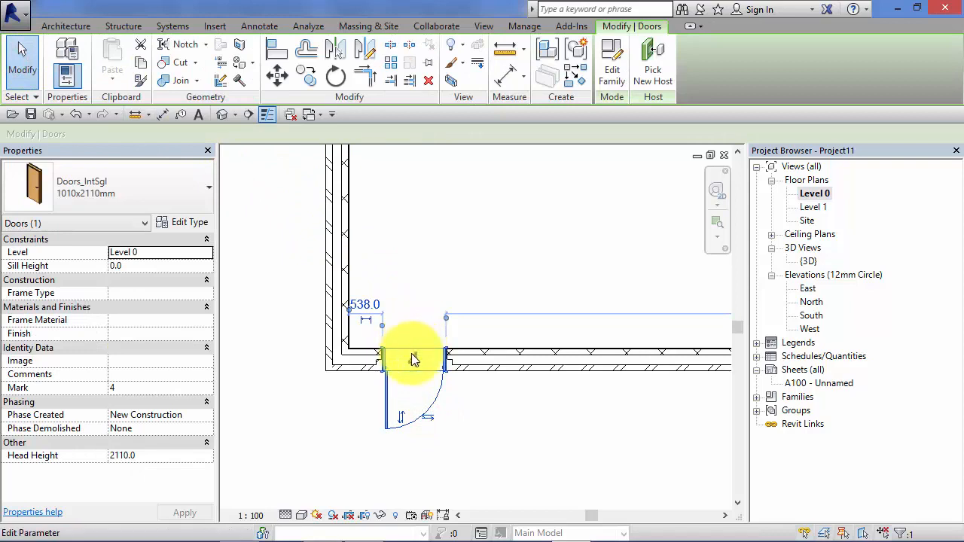
left_click(415, 360)
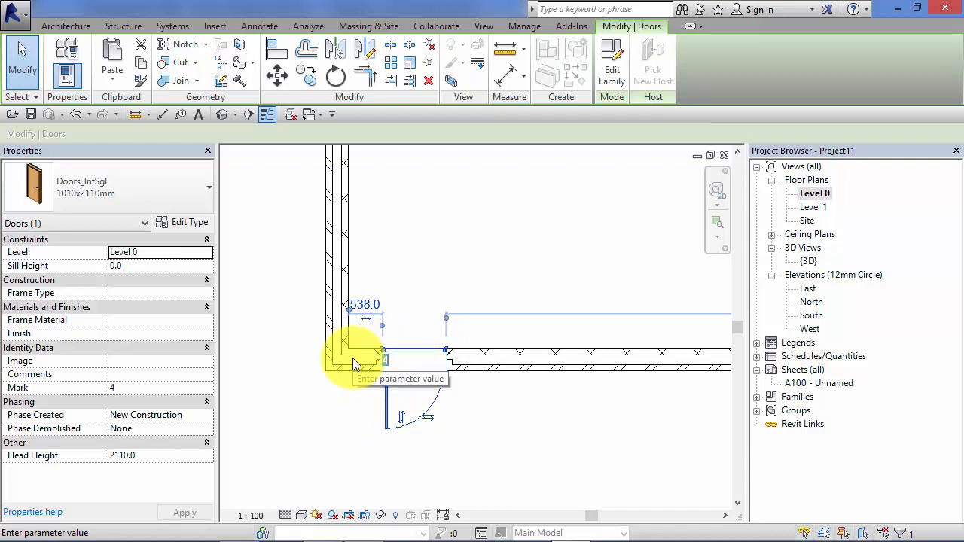
type("EX")
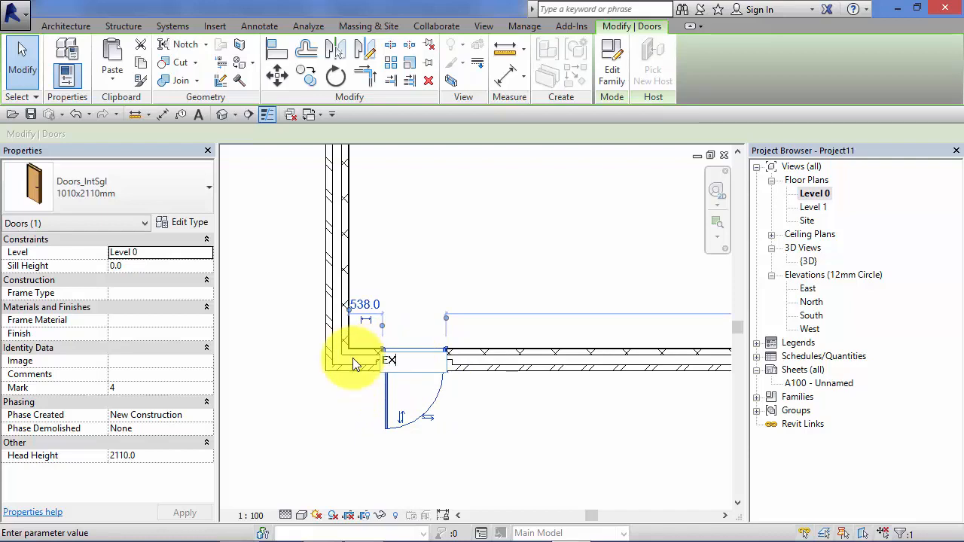
type("1")
key("Return")
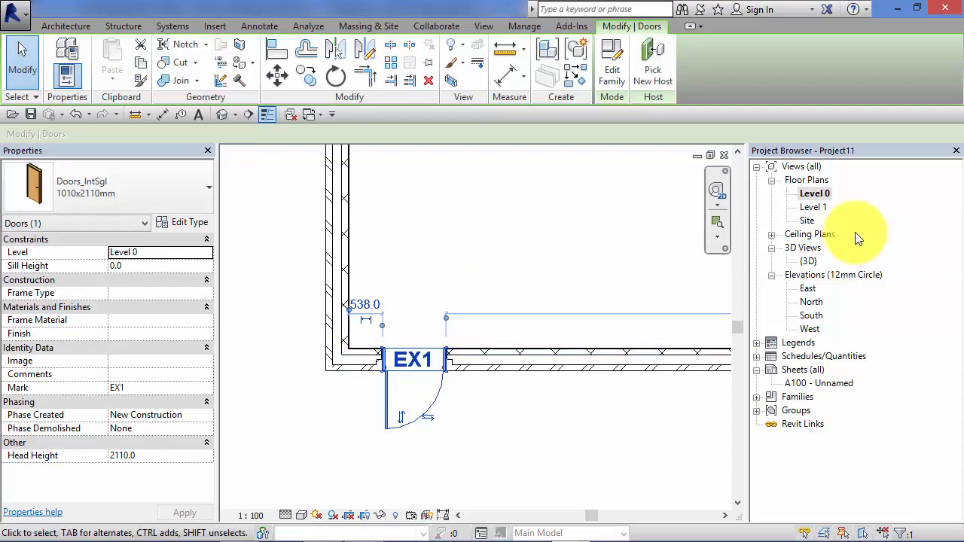
left_click(482, 395)
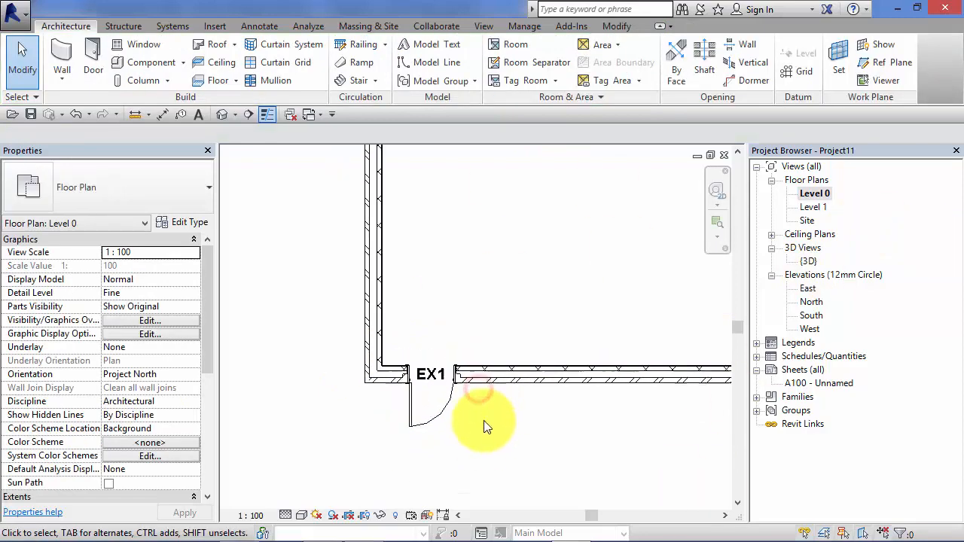
Place five more outward-swinging Doors_IntSgl 1010x2110mm doors along the lower wall to the right of EX1, about 470 to 1015 mm apart.
middle_click_drag(486, 424, 447, 439)
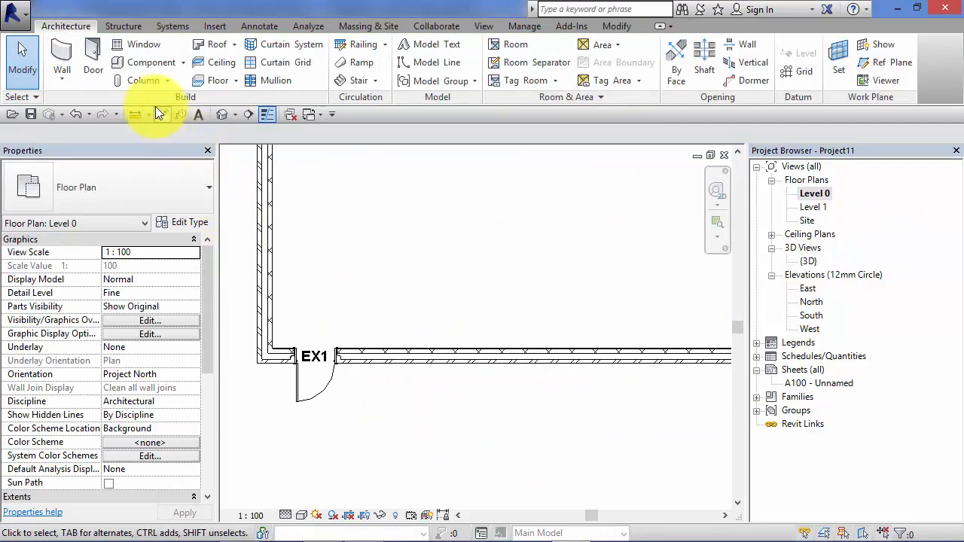
left_click(93, 57)
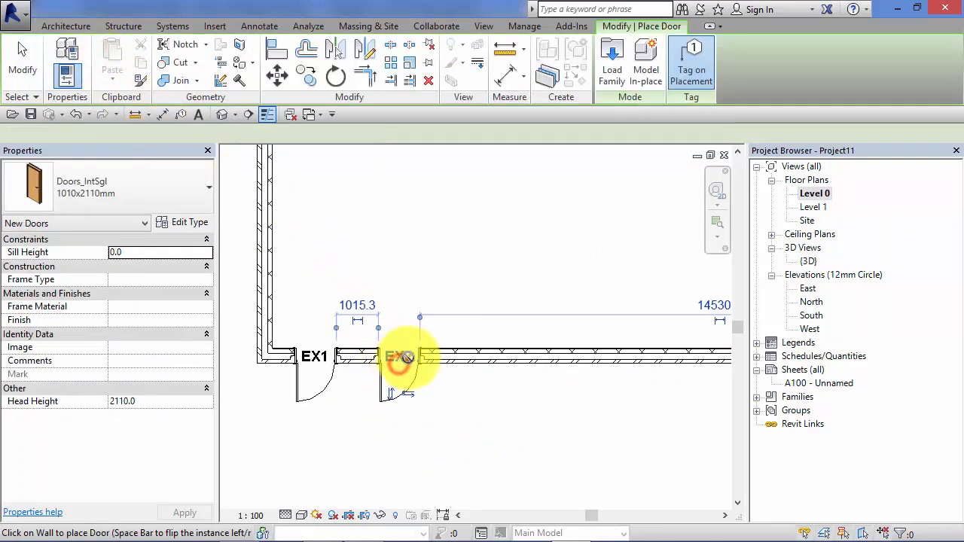
left_click(399, 358)
left_click(470, 359)
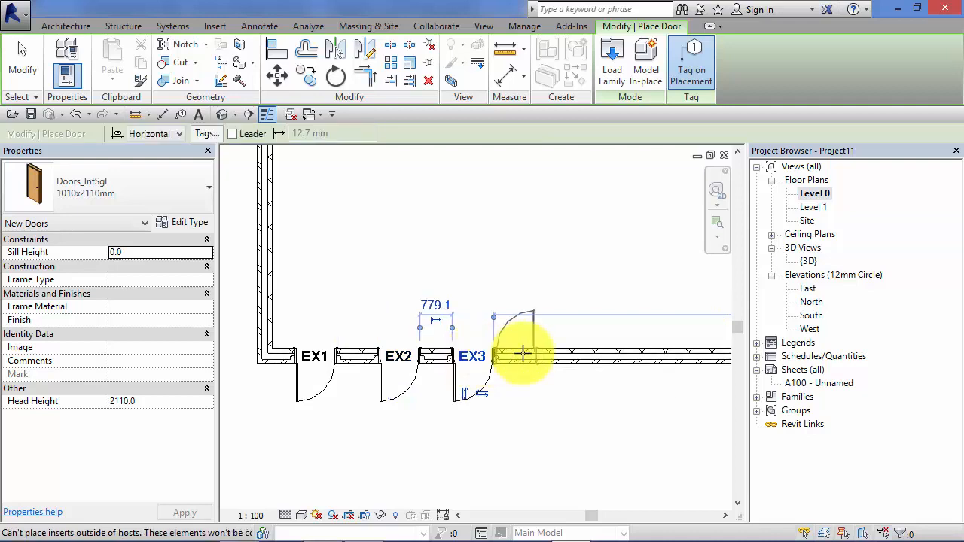
left_click(536, 363)
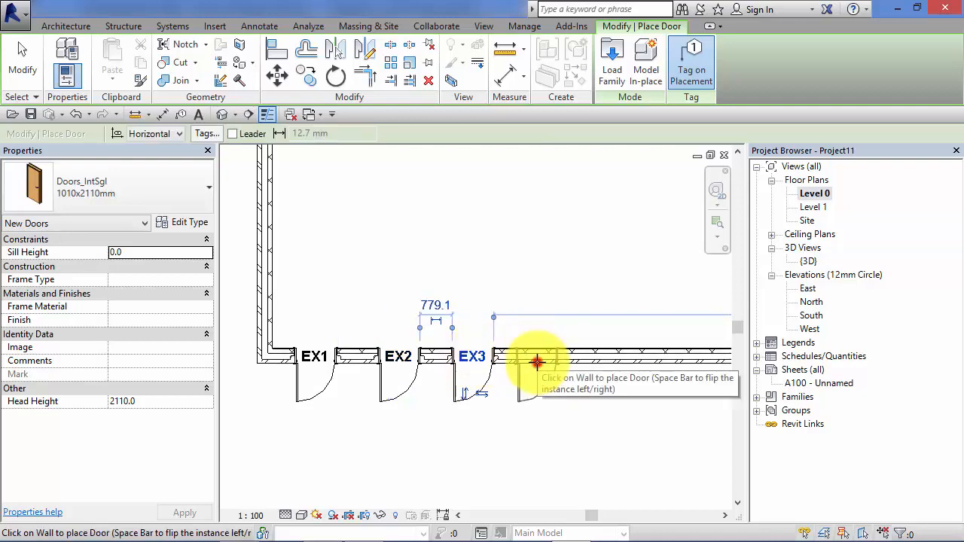
left_click(607, 362)
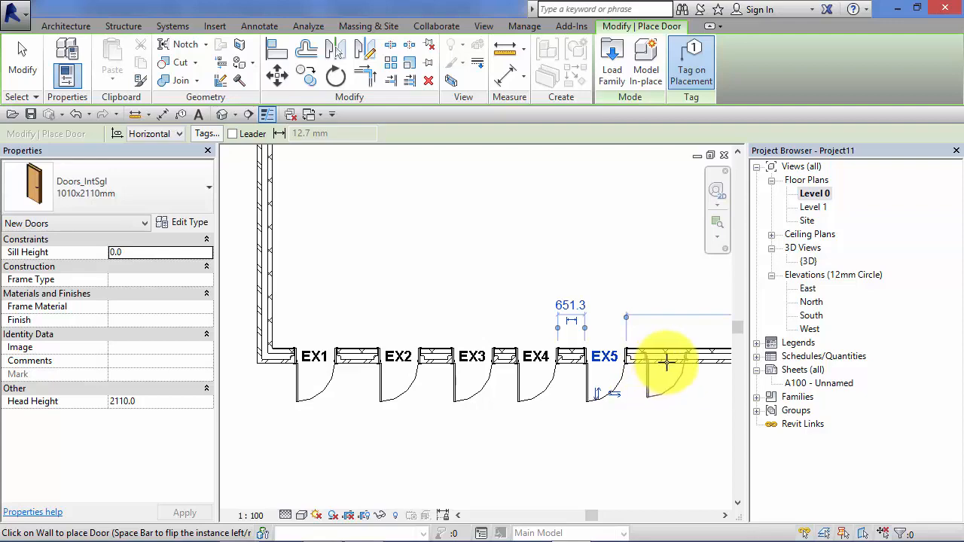
left_click(666, 360)
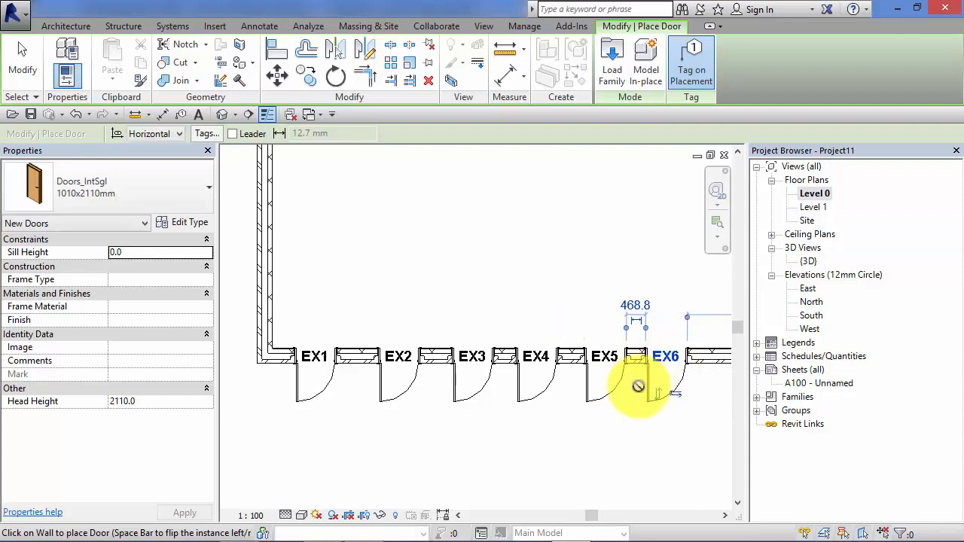
key("Escape")
key("Escape")
Move the EX1 door tag out of the door opening to just above the wall, inside the building.
middle_click_drag(293, 420, 377, 419)
scroll(362, 413, "up", 2)
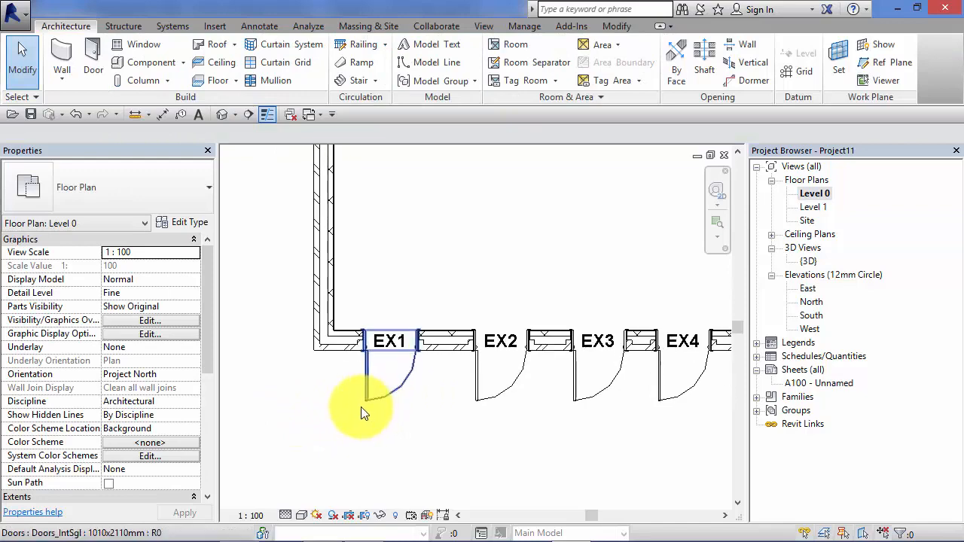
scroll(362, 413, "up", 2)
middle_click_drag(442, 458, 451, 490)
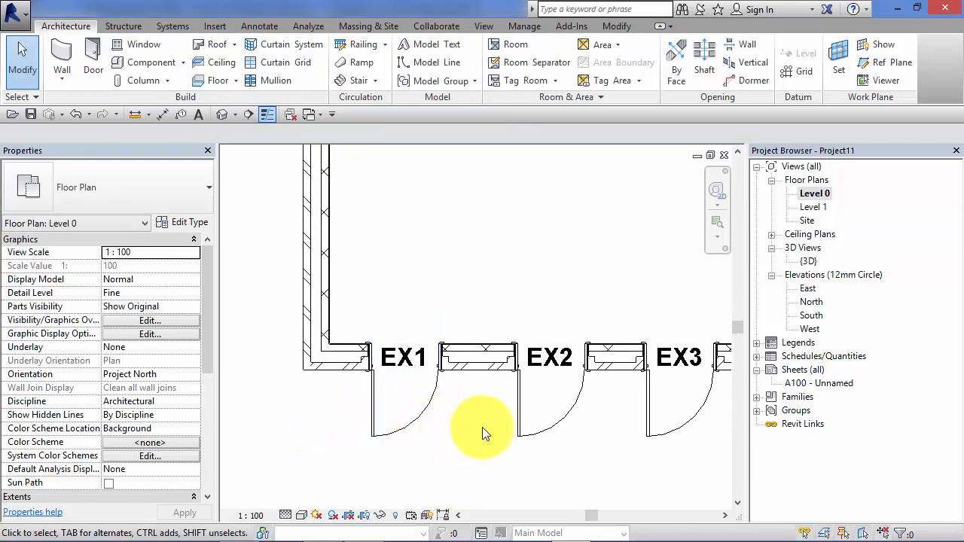
left_click(432, 411)
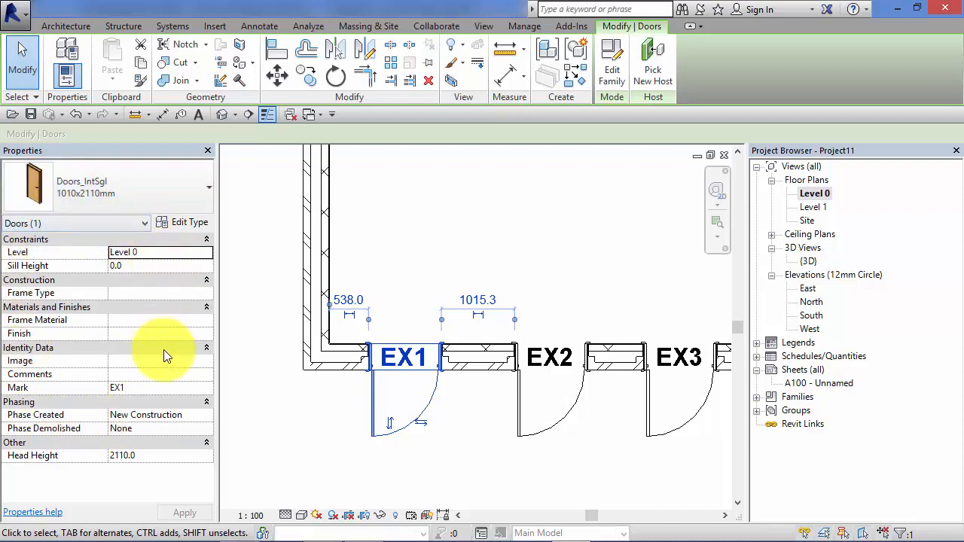
left_click(335, 412)
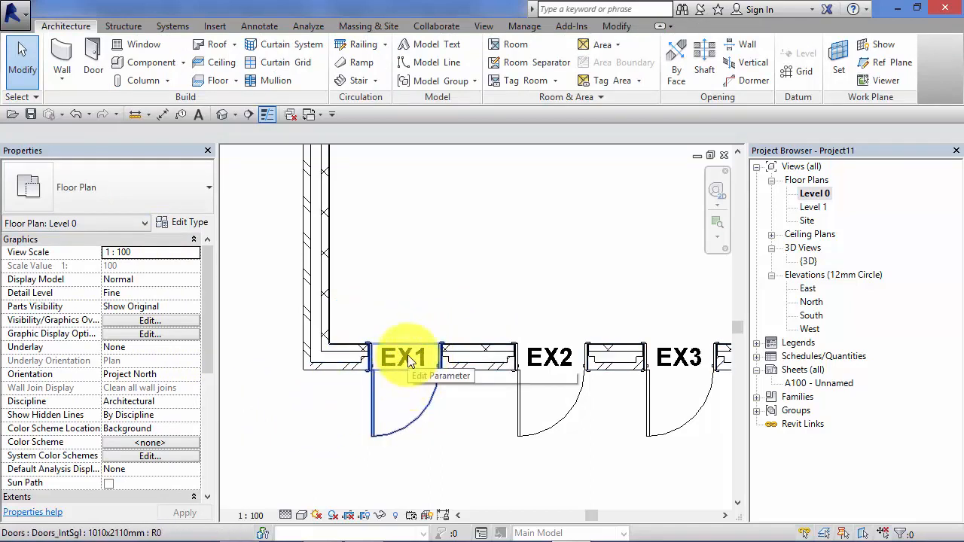
key("Tab")
key("Tab")
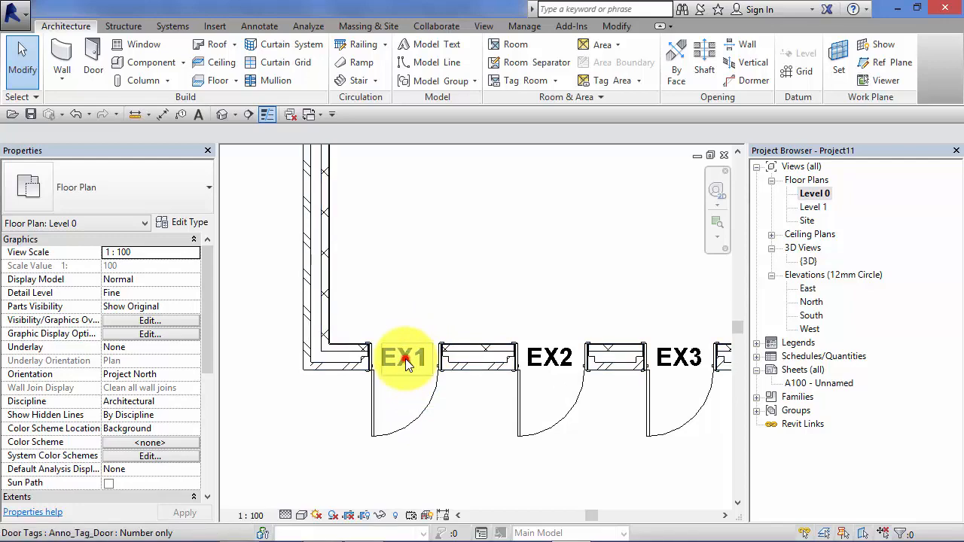
left_click(405, 359)
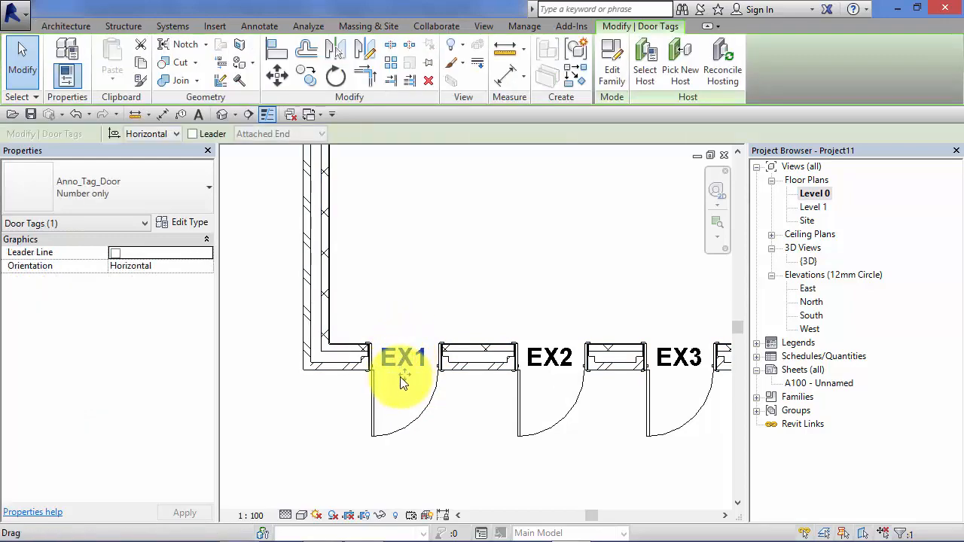
left_click_drag(405, 376, 393, 343)
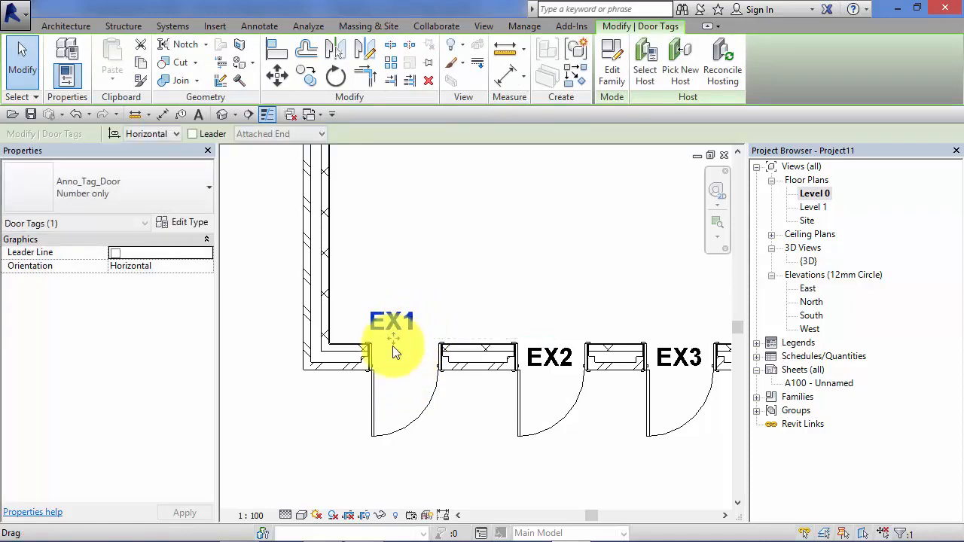
left_click(451, 427)
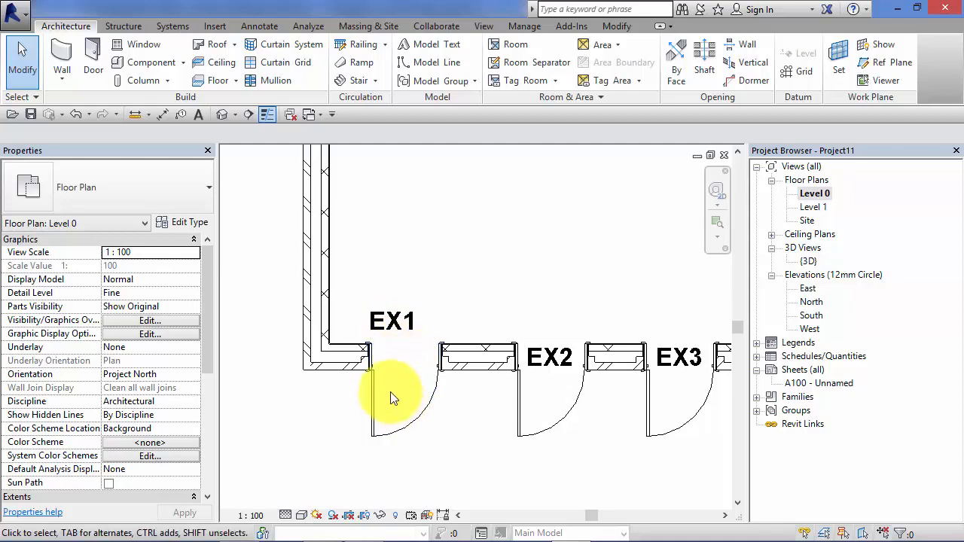
Examine the EX1 door's properties and the row of tagged doors along the lower wall.
left_click(424, 414)
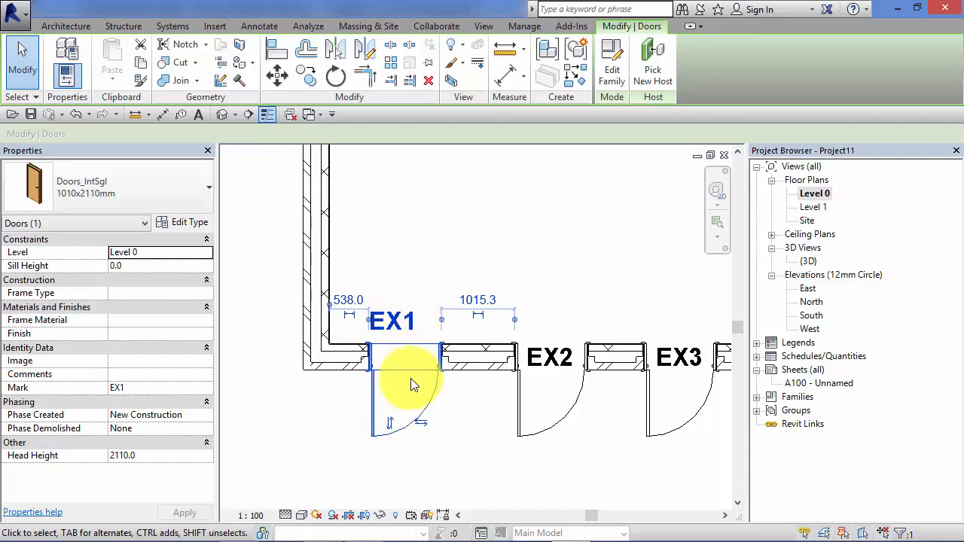
scroll(402, 394, "down", 2)
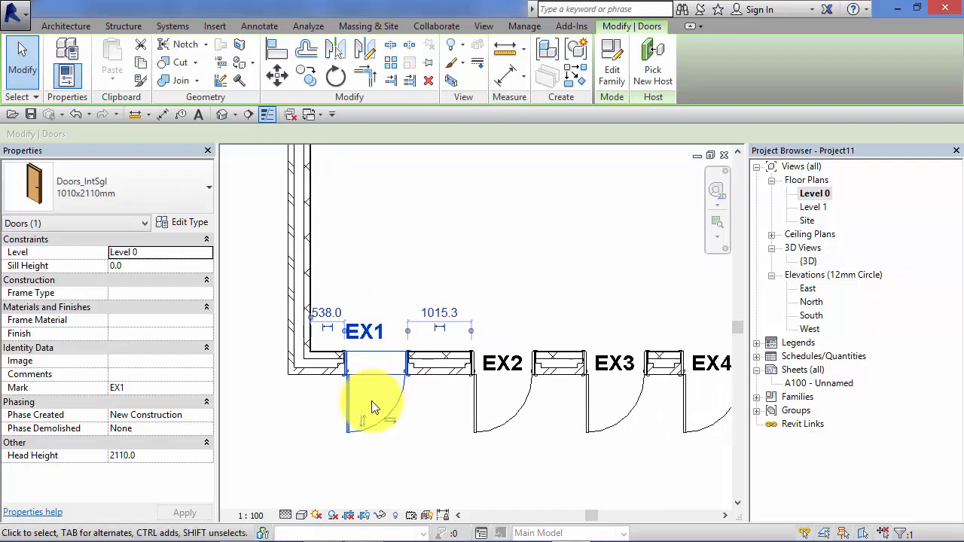
scroll(369, 392, "down", 1)
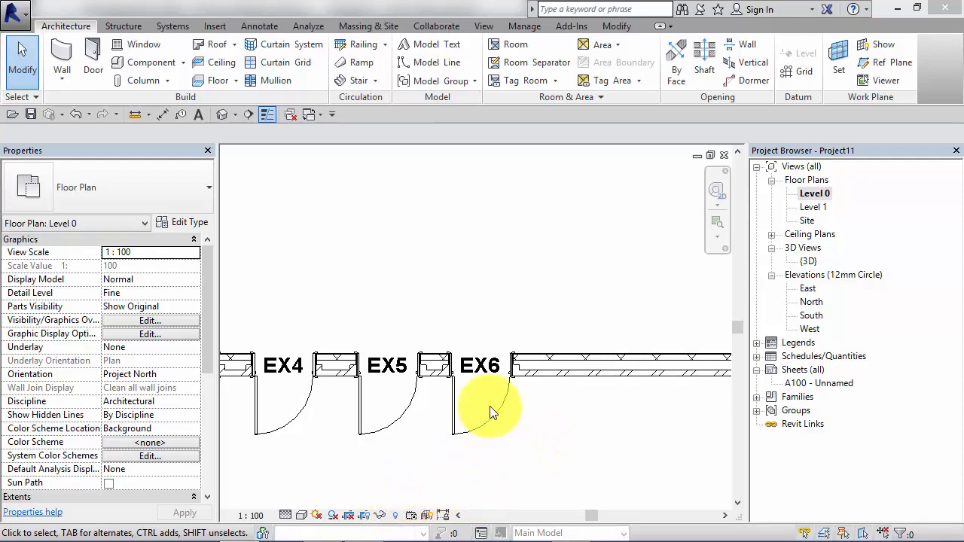
left_click(531, 422)
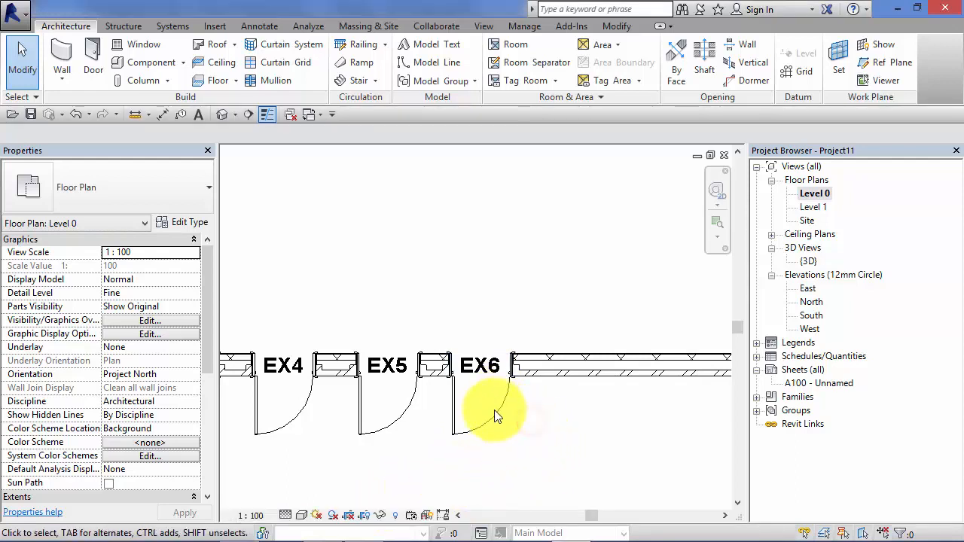
Examine the EX6 door's type properties, including its construction, material and dimension parameters, without changing anything.
left_click(499, 409)
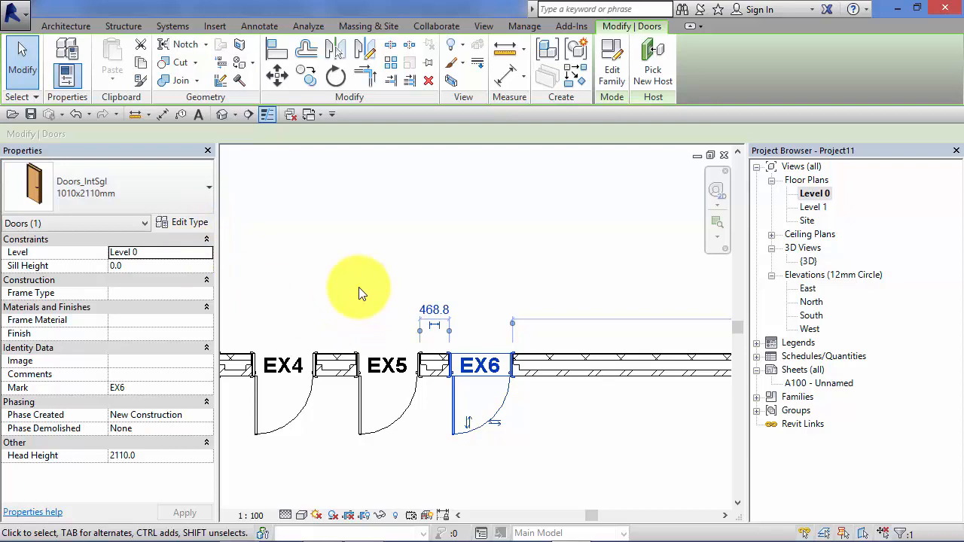
left_click(190, 222)
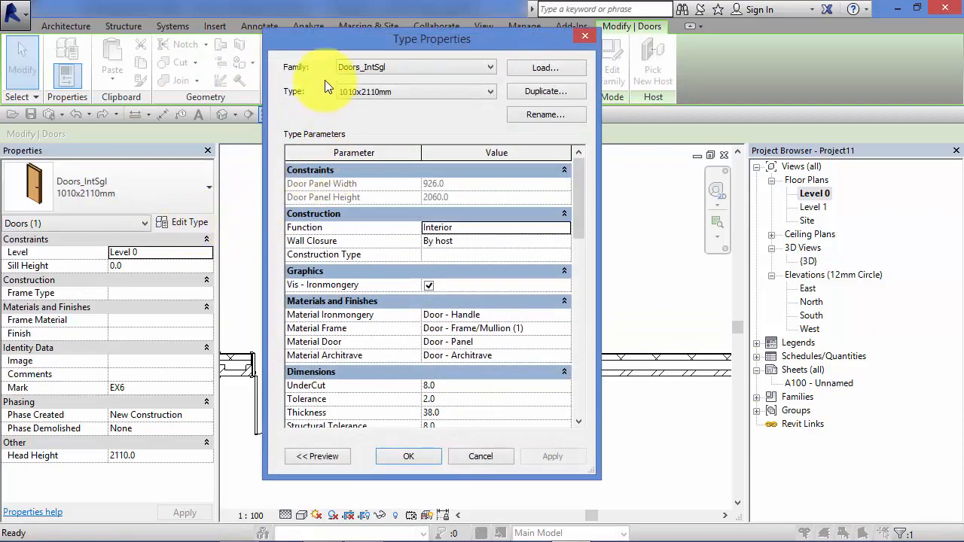
left_click_drag(312, 37, 159, 19)
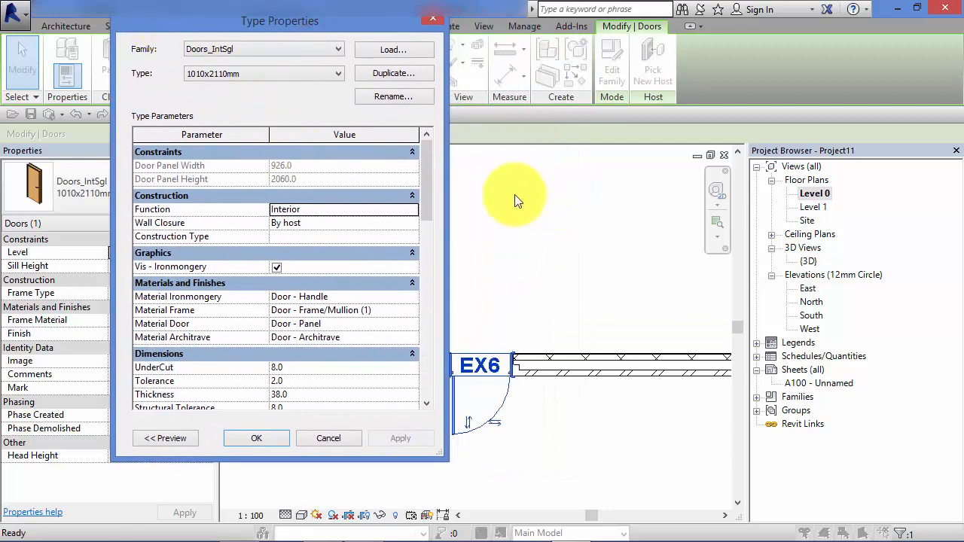
left_click_drag(428, 190, 431, 257)
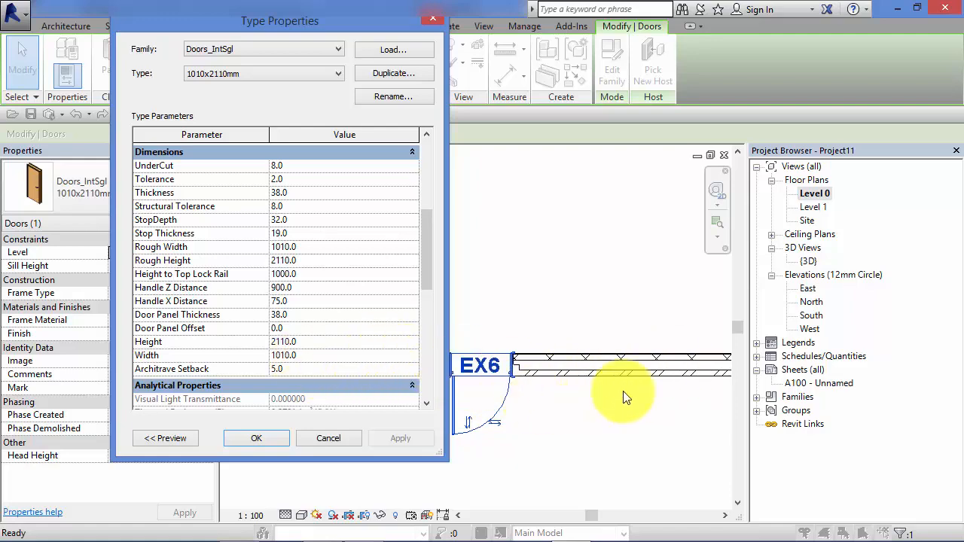
left_click(335, 439)
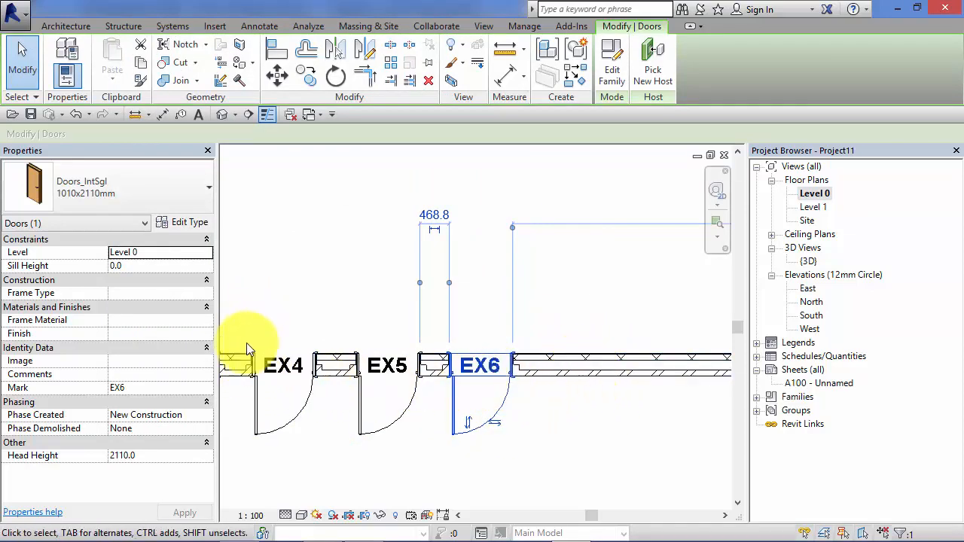
Duplicate the EX6 door's type under the name 1500x2110mm.
left_click(181, 224)
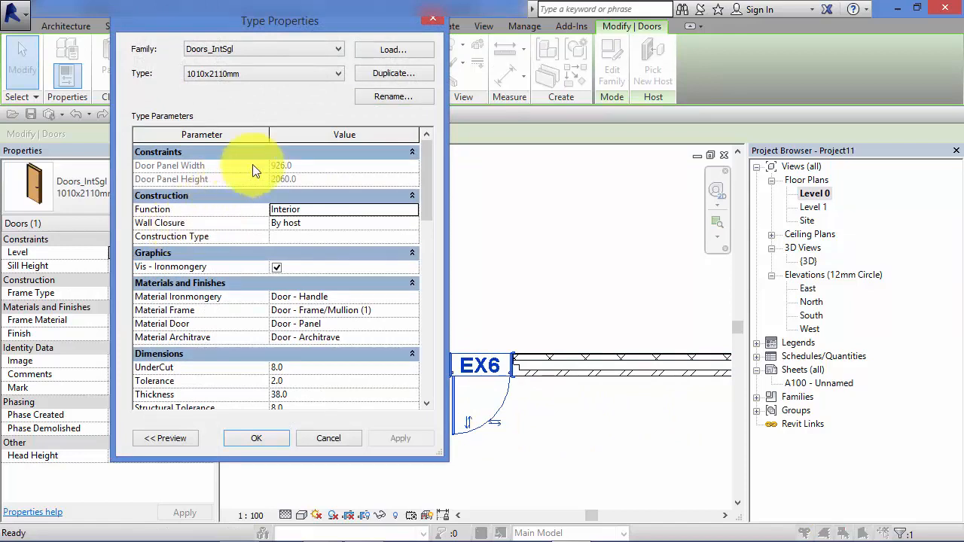
left_click(391, 73)
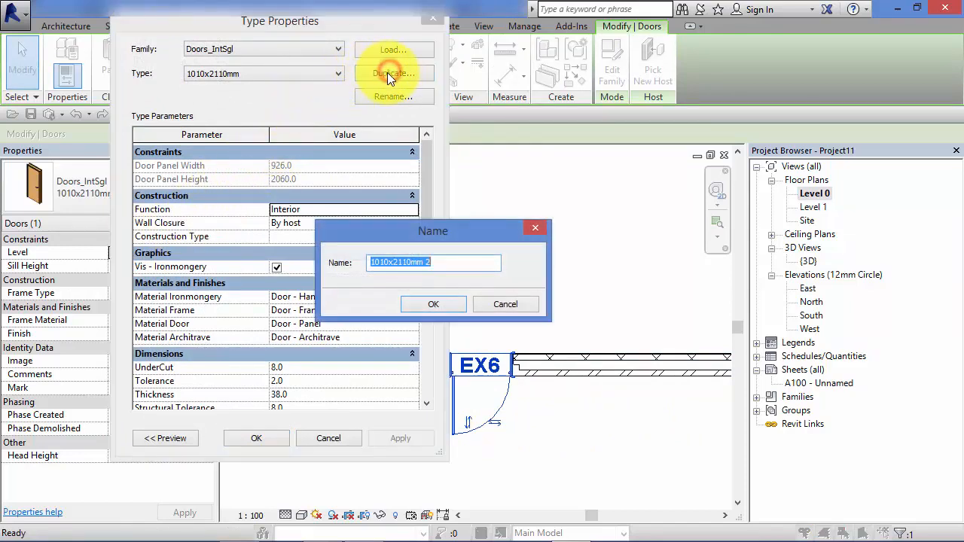
left_click(445, 264)
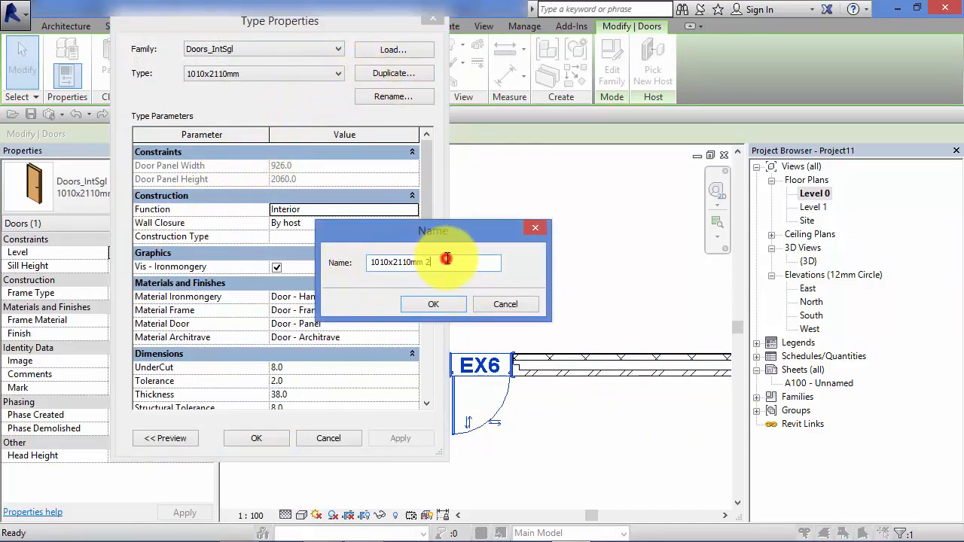
key("BackSpace")
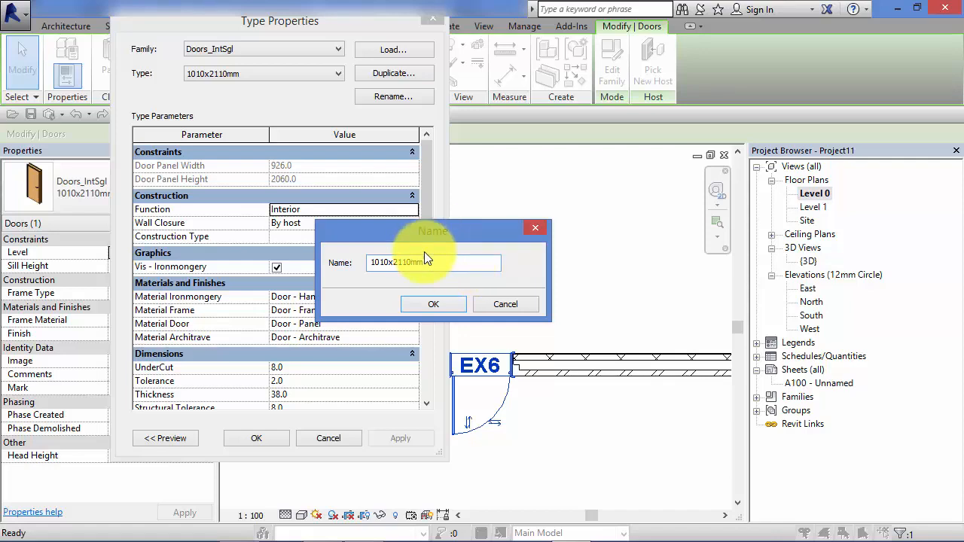
key("BackSpace")
key("BackSpace")
key("BackSpace")
key("BackSpace")
type("500x")
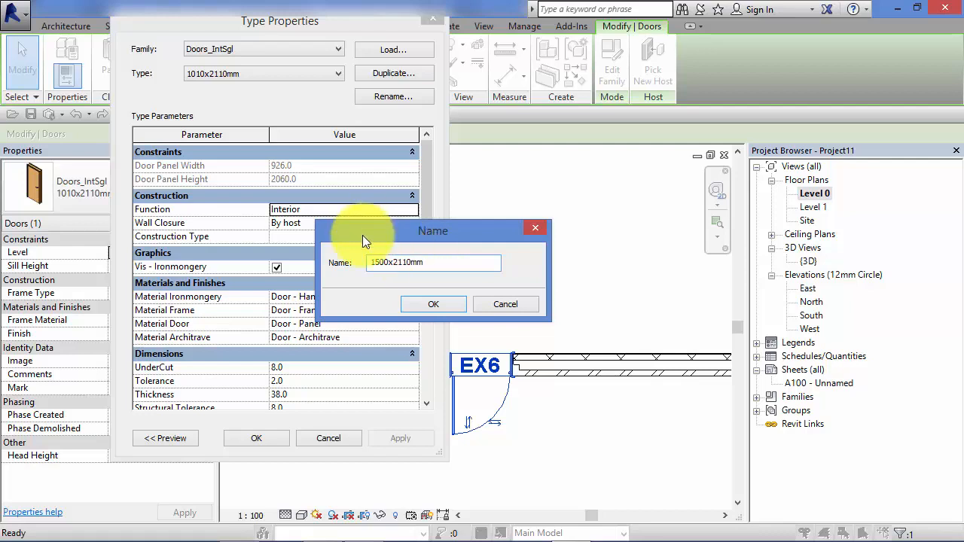
left_click(447, 306)
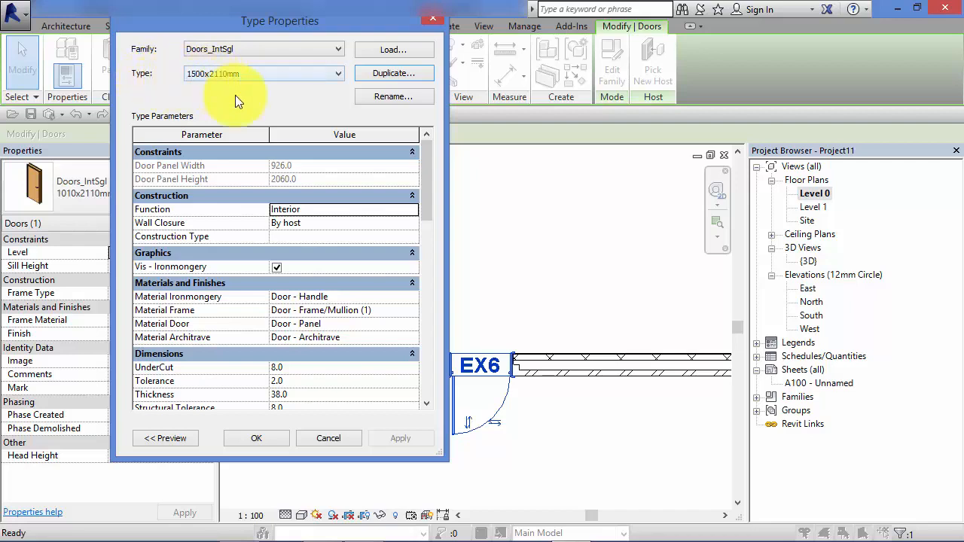
Set the Width of the 1500x2110mm door type to 1500 and apply it to door EX6.
left_click_drag(423, 194, 446, 259)
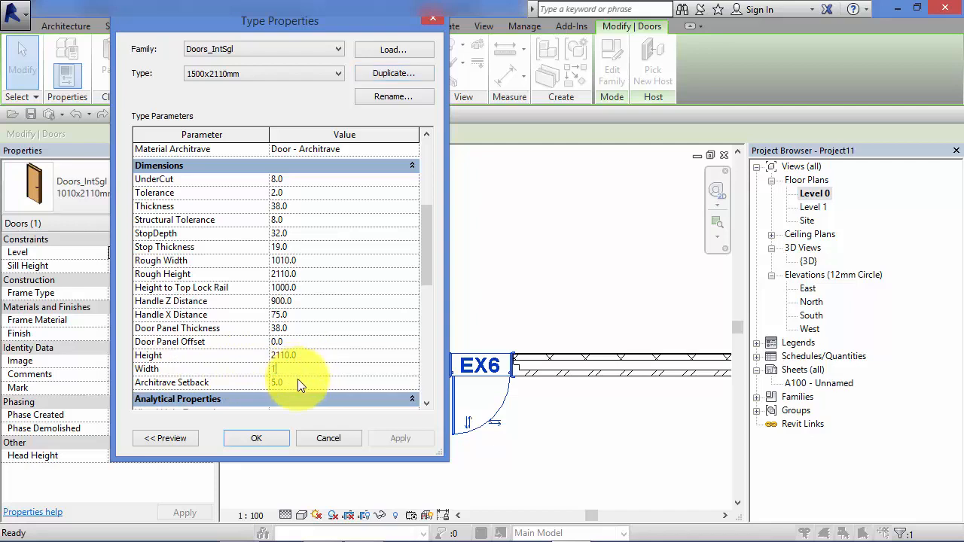
left_click(258, 438)
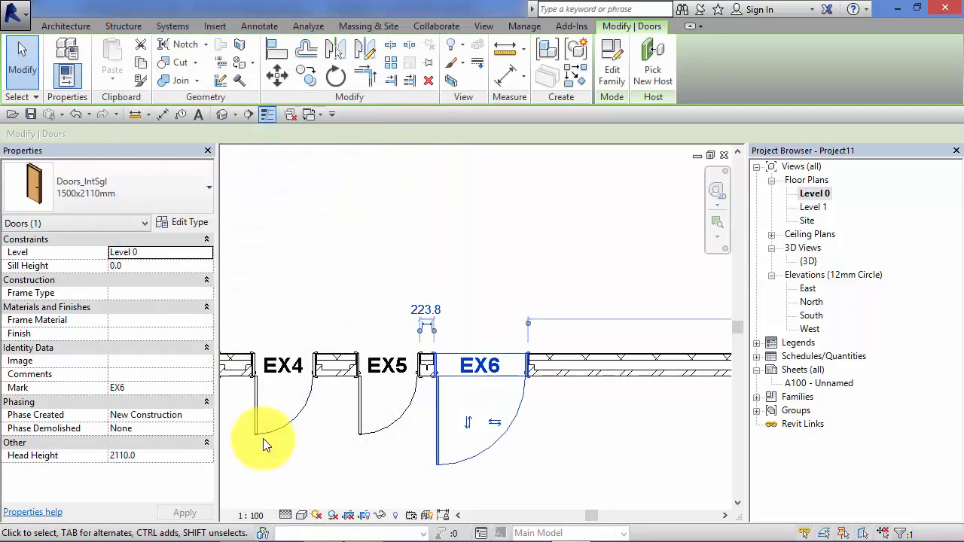
left_click(584, 442)
Move door EX6 to the right along the lower wall, leaving about 2695 mm between it and EX5.
scroll(610, 441, "down", 1)
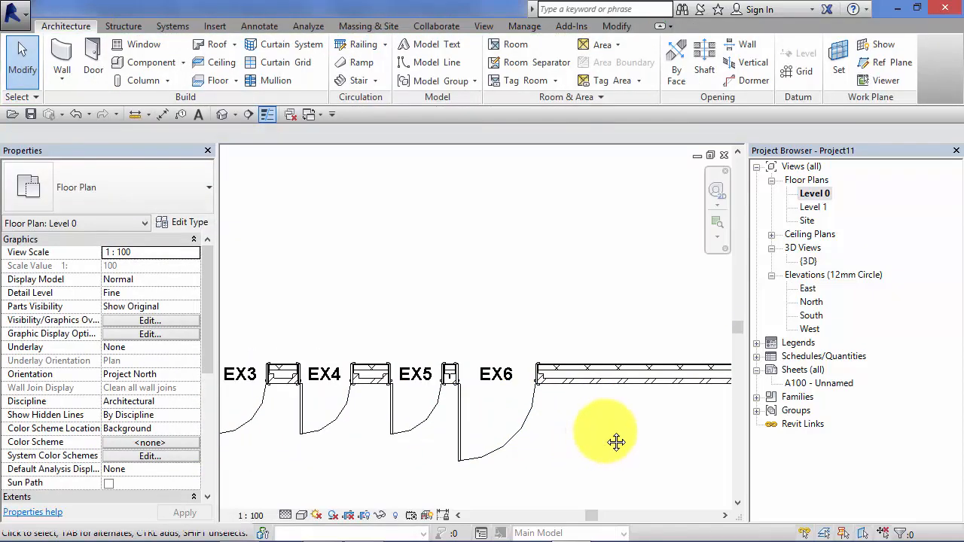
middle_click_drag(615, 442, 527, 415)
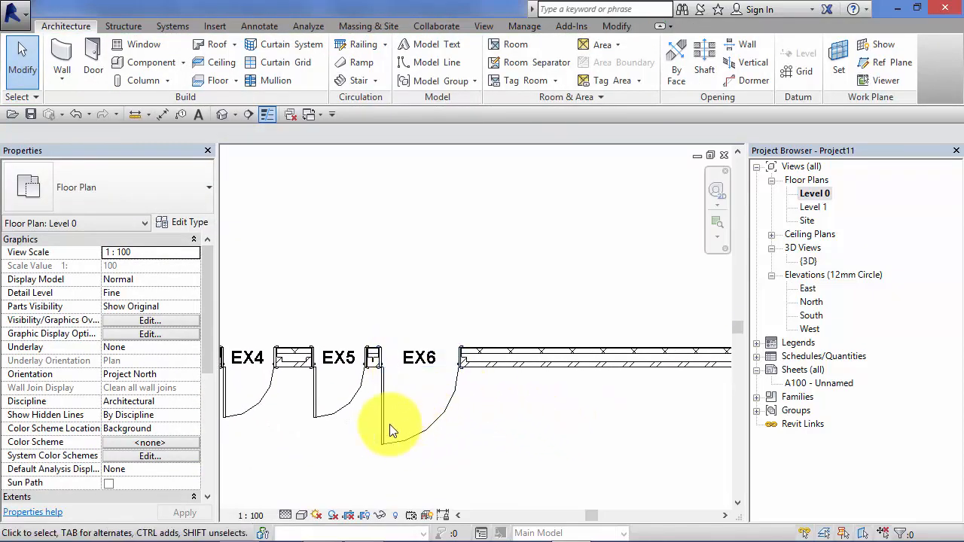
left_click(445, 415)
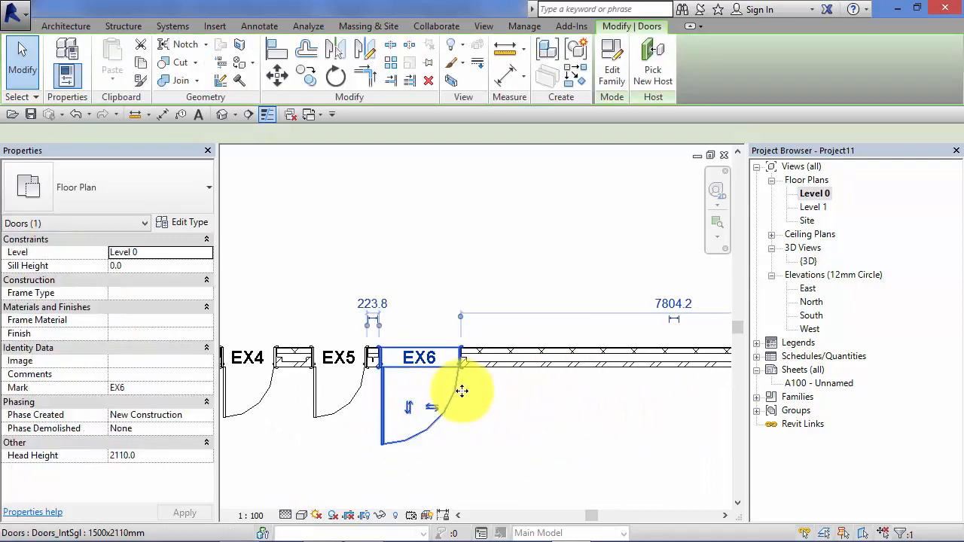
left_click_drag(455, 393, 581, 403)
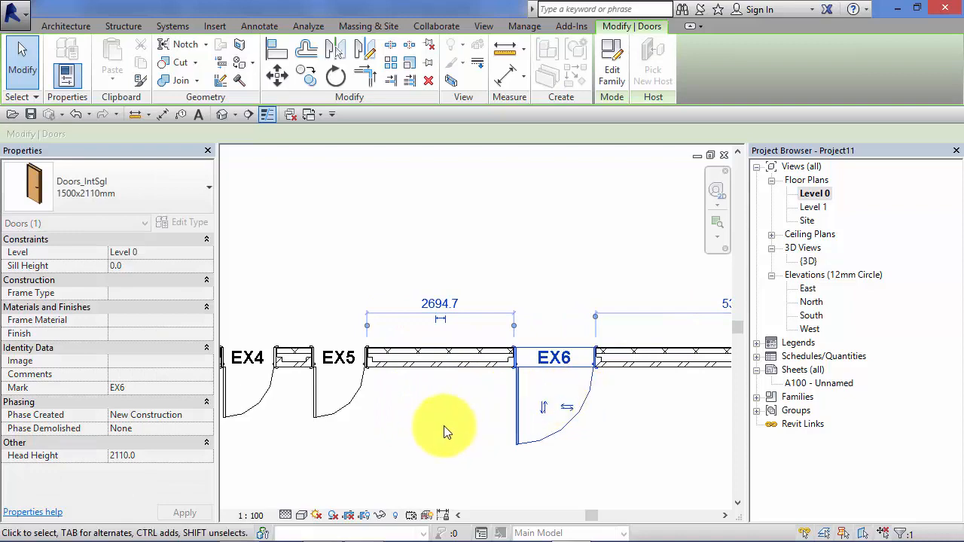
left_click(443, 424)
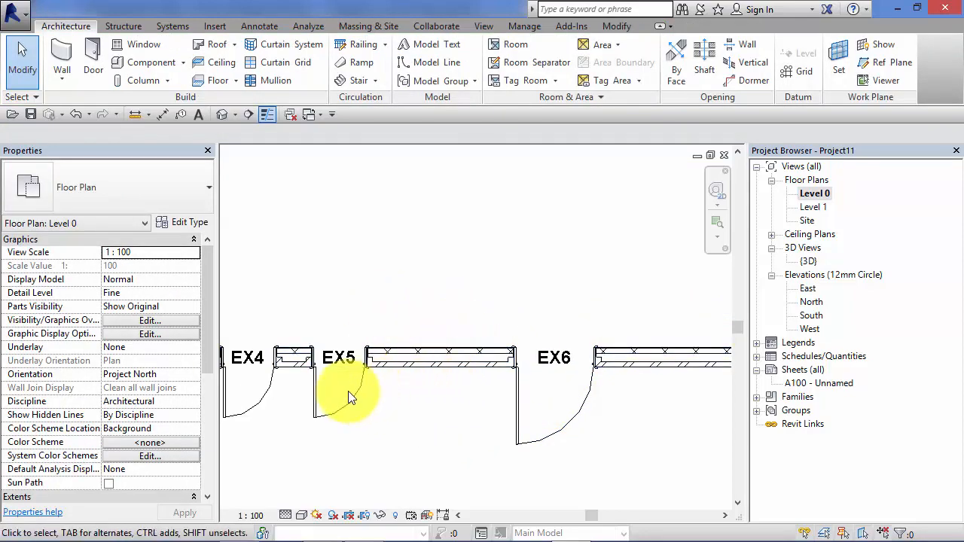
Place an outward-swinging Doors_IntSgl 1010x2110mm door in the lower wall, midway between EX5 and EX6.
left_click(94, 57)
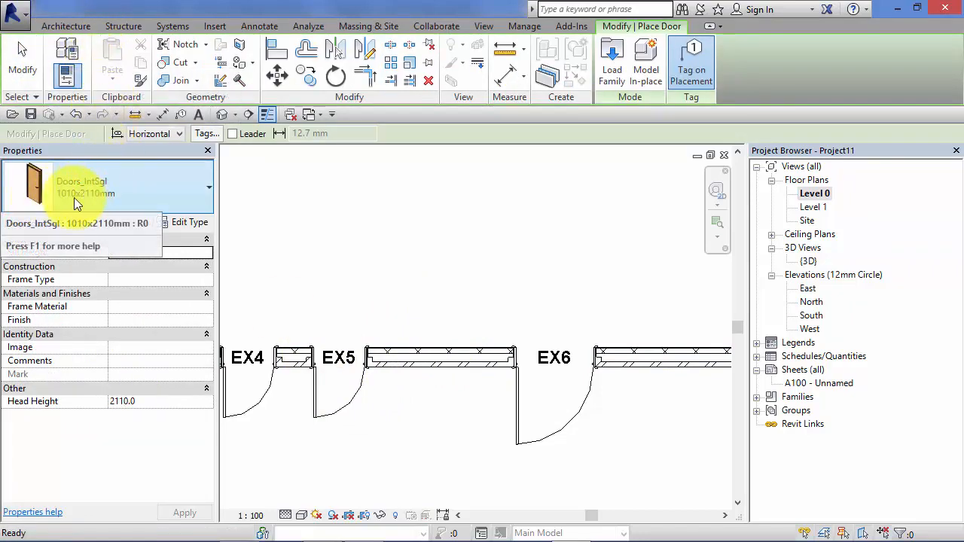
left_click(441, 366)
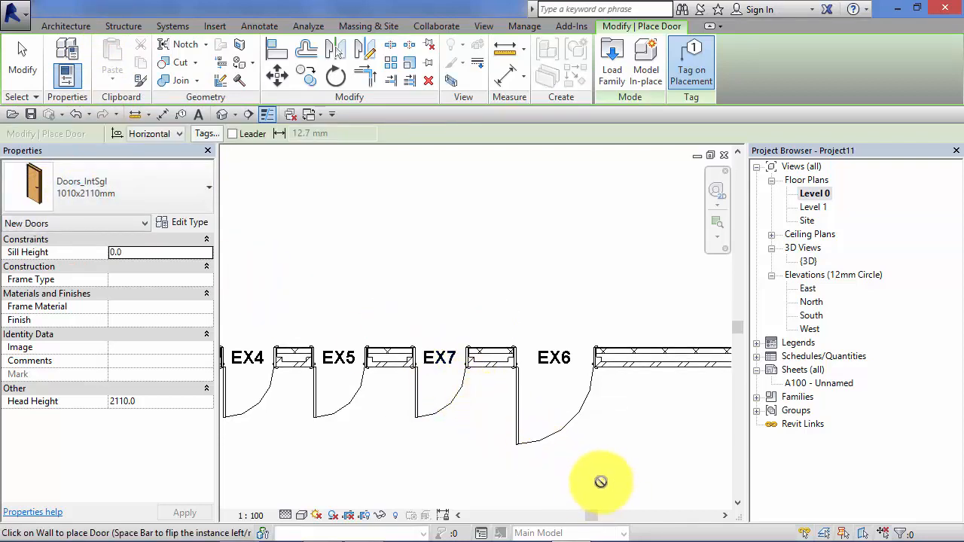
scroll(601, 481, "down", 3)
middle_click_drag(553, 478, 622, 463)
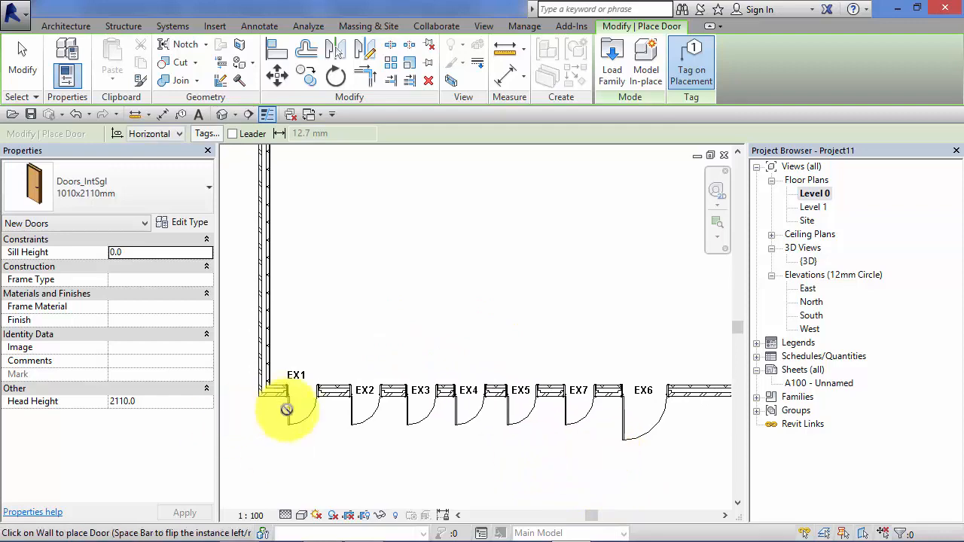
middle_click_drag(398, 501, 392, 472)
scroll(344, 444, "up", 2)
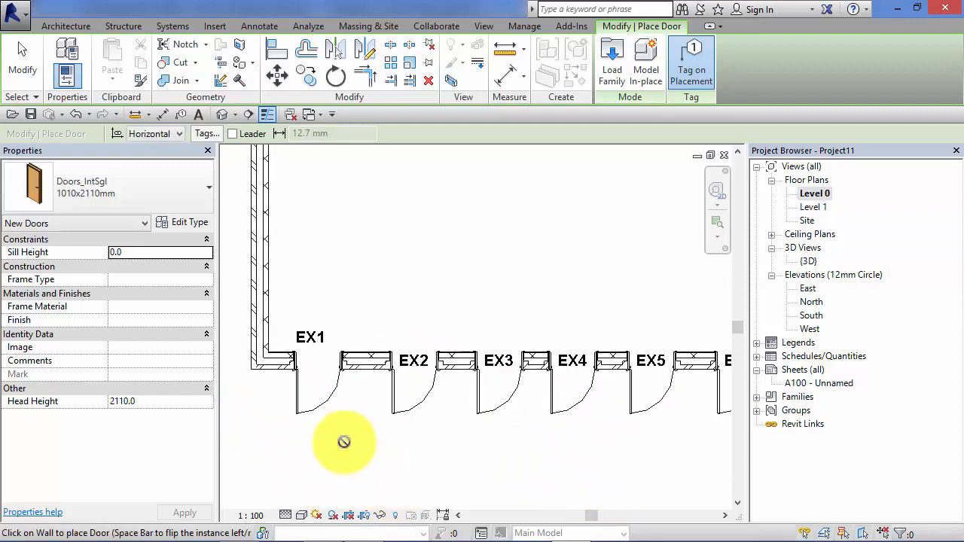
middle_click_drag(344, 442, 384, 459)
key("Escape")
key("Escape")
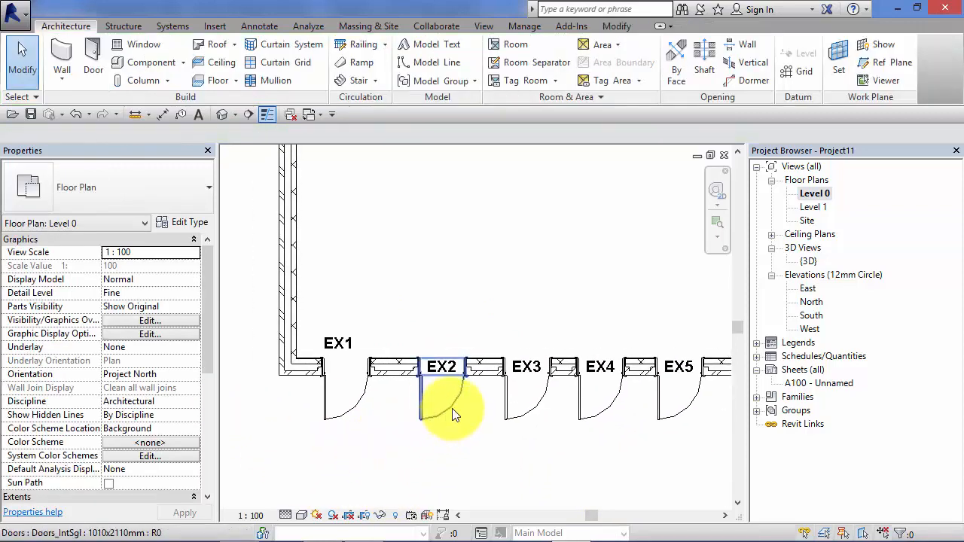
Change door EX2 in the lower wall to the Doors_IntSgl 1500x2110mm type.
left_click(448, 411)
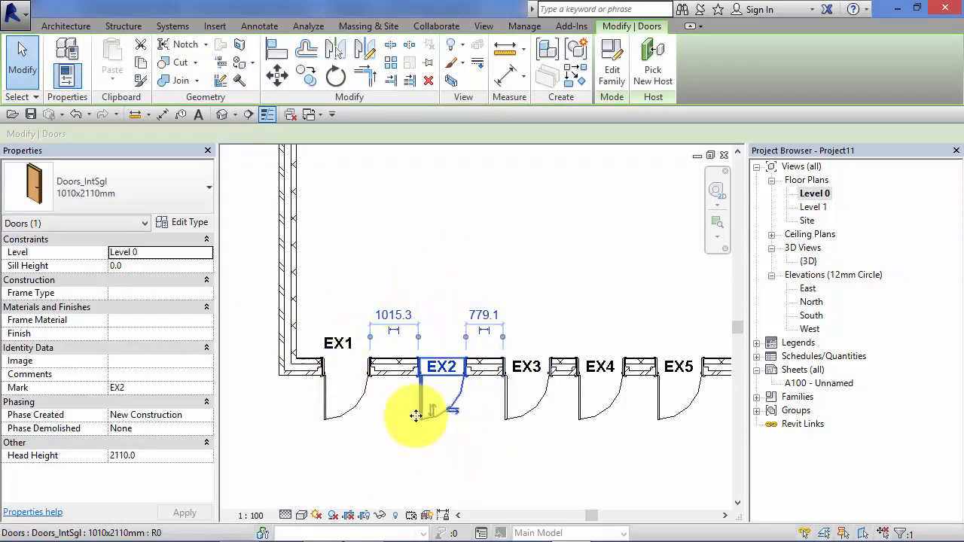
left_click(197, 192)
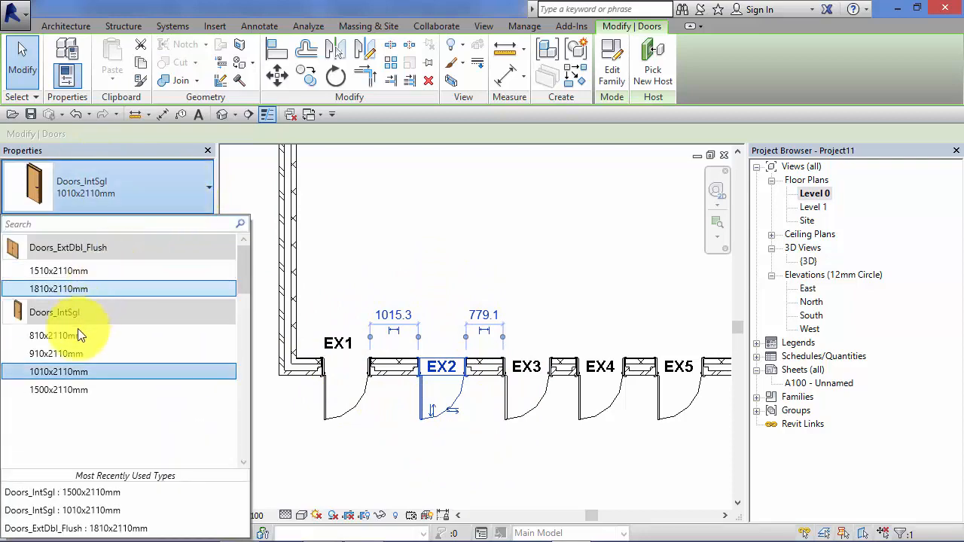
left_click(67, 390)
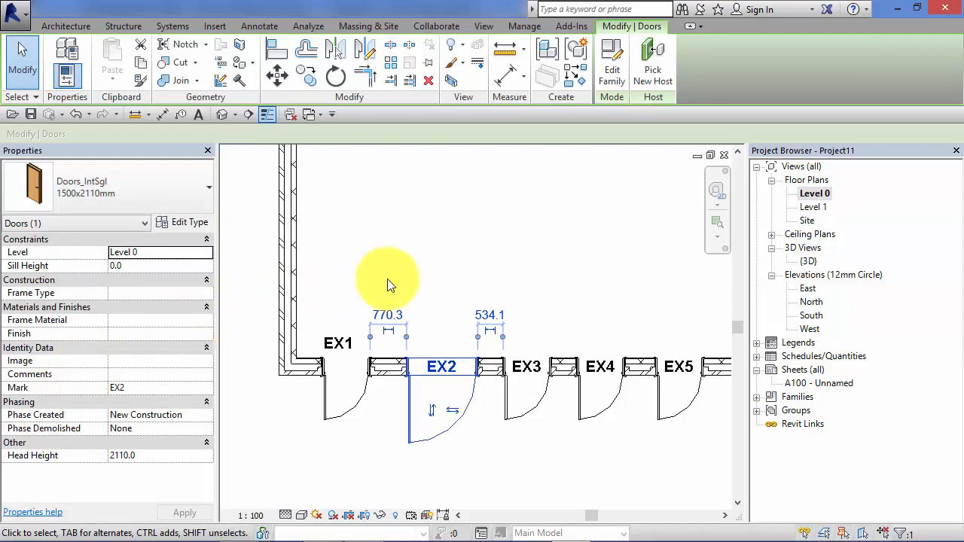
left_click(437, 278)
Examine door EX2 and compare its size with the other doors along the lower wall.
scroll(449, 320, "down", 1)
middle_click_drag(452, 322, 354, 287)
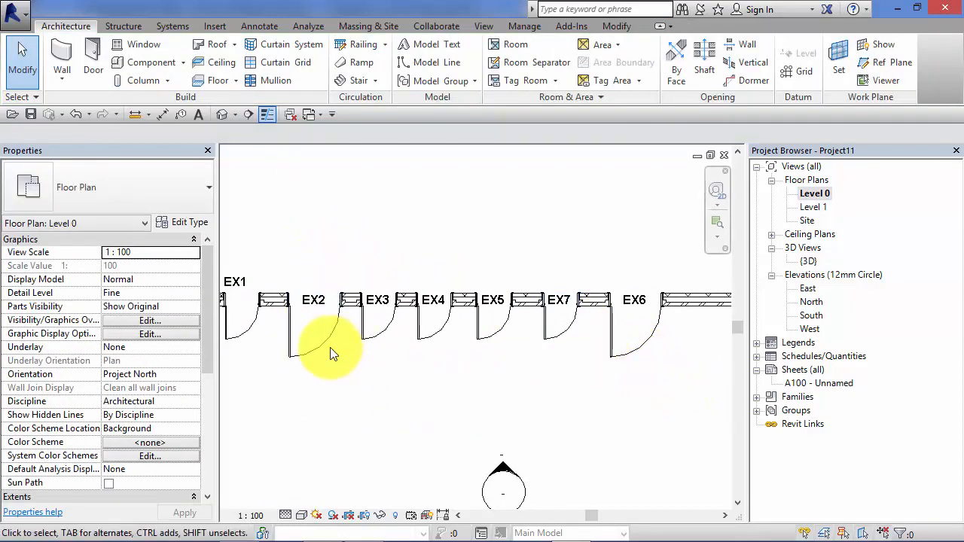
middle_click_drag(356, 409, 405, 427)
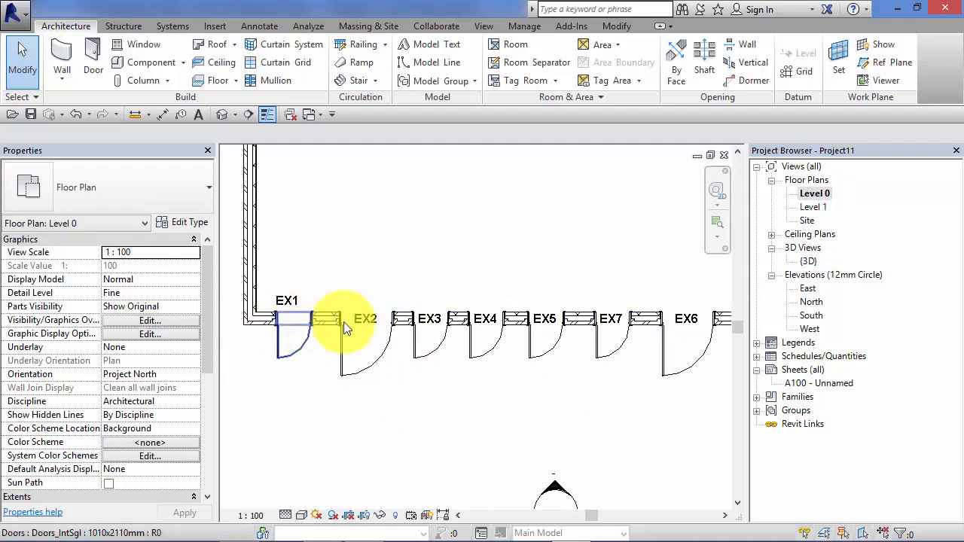
left_click(377, 358)
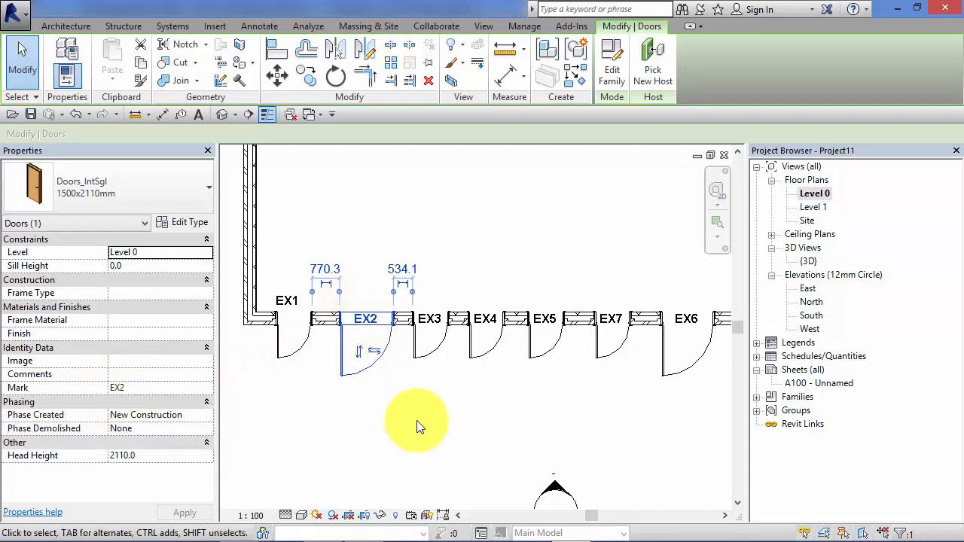
middle_click_drag(416, 420, 396, 437)
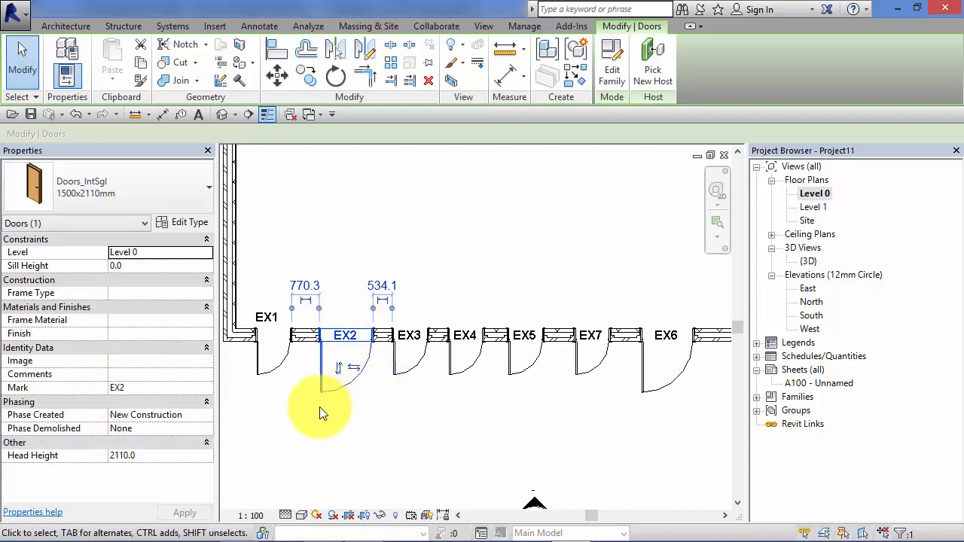
left_click(391, 416)
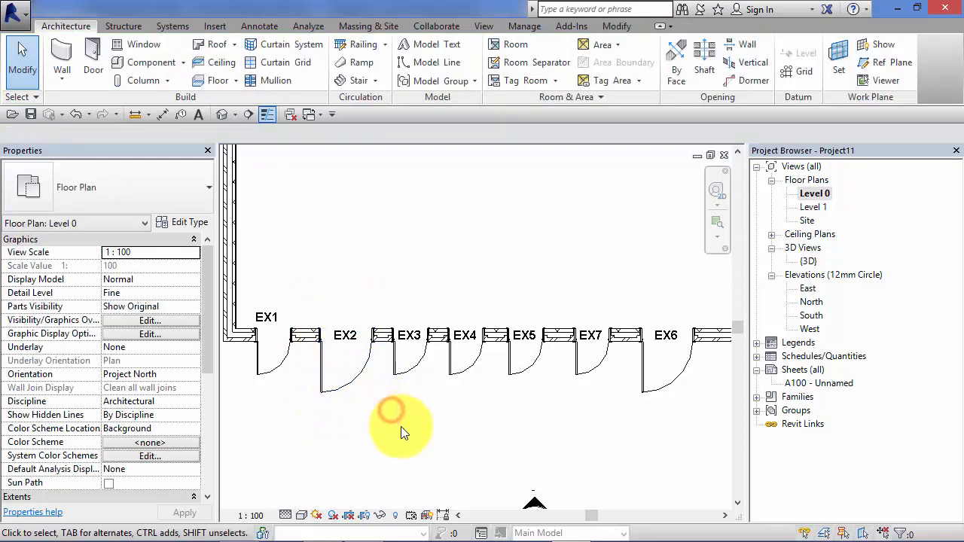
scroll(401, 426, "down", 1)
middle_click_drag(499, 465, 464, 455)
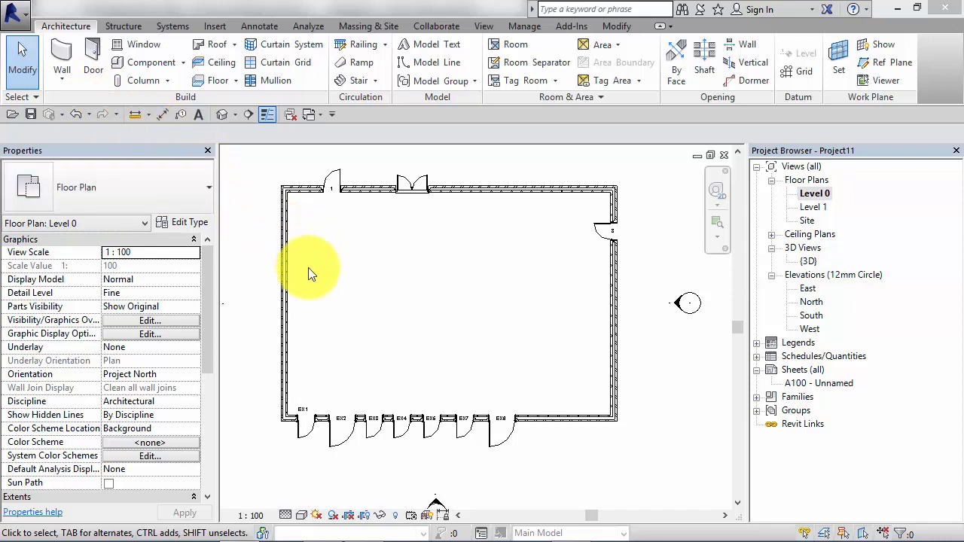
Start placing a door and browse the UK family library to the Doors > External Doors folder for loading.
left_click(97, 57)
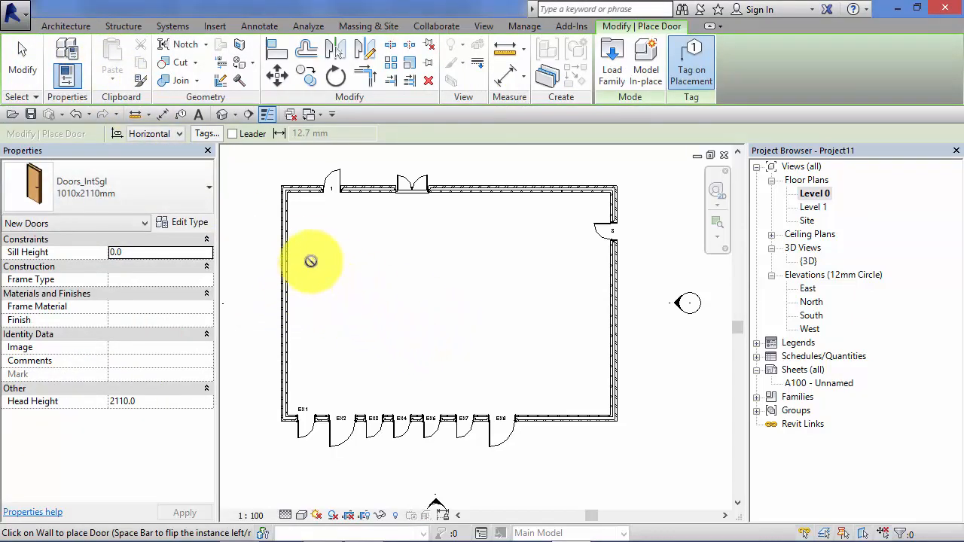
left_click(204, 189)
left_click(203, 188)
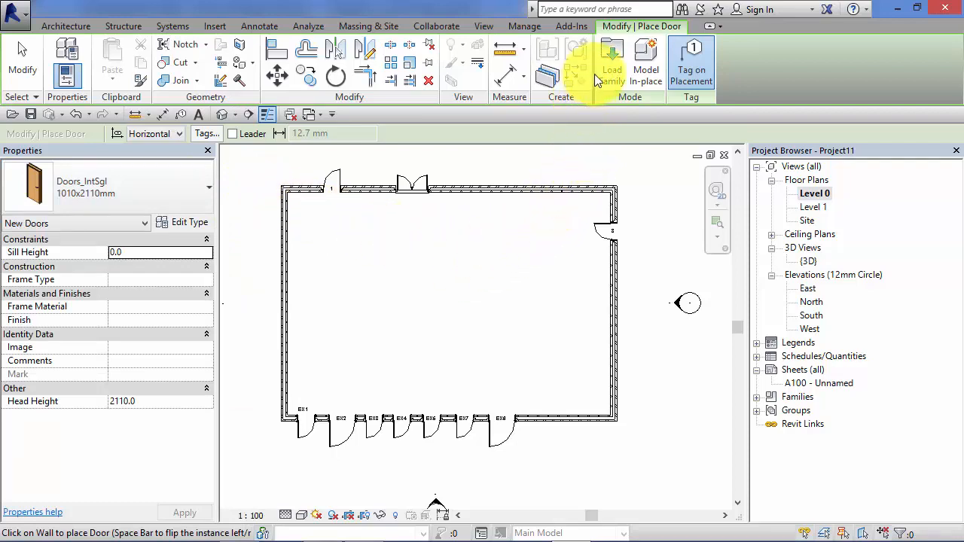
left_click(613, 54)
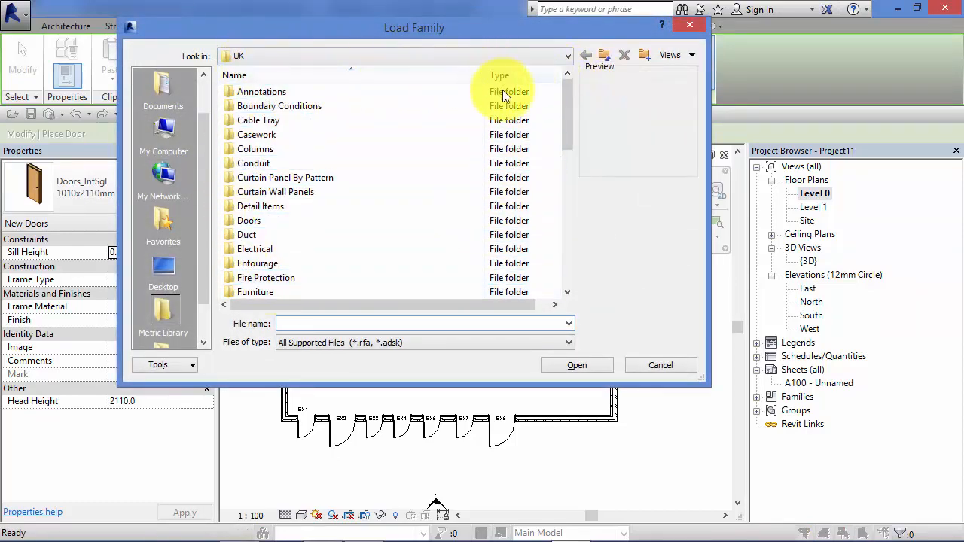
mouse_move(567, 114)
left_mouse_down()
mouse_move(560, 256)
mouse_move(578, 200)
mouse_move(569, 148)
mouse_move(244, 133)
left_mouse_up()
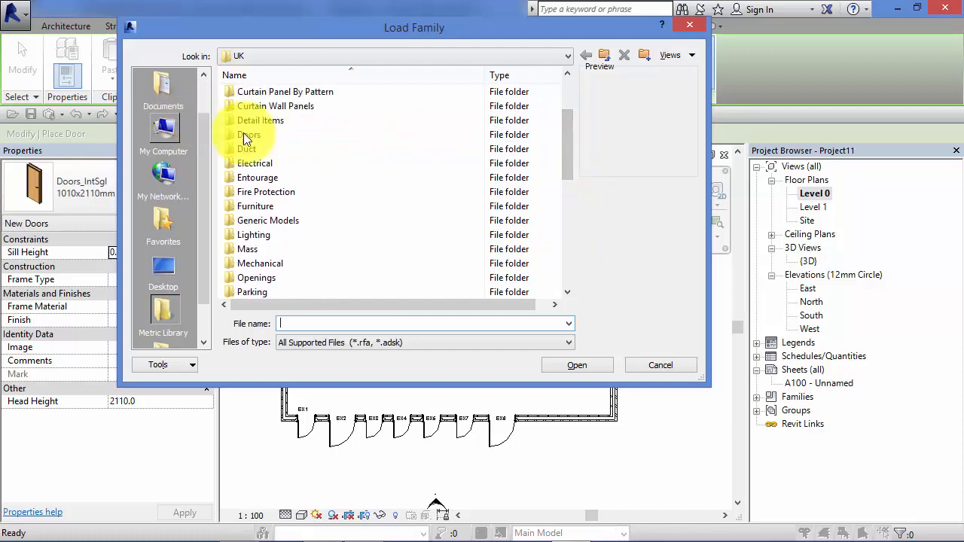
double_click(244, 134)
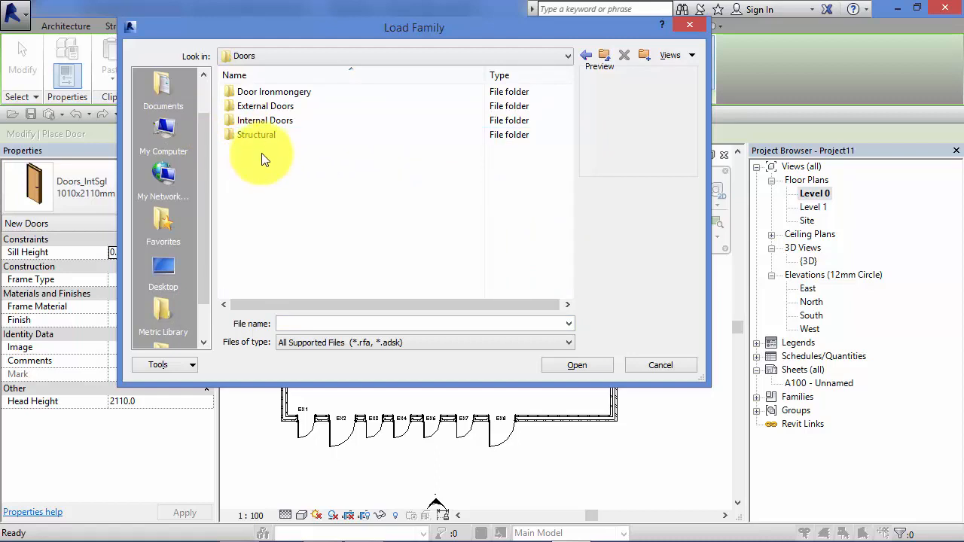
double_click(269, 105)
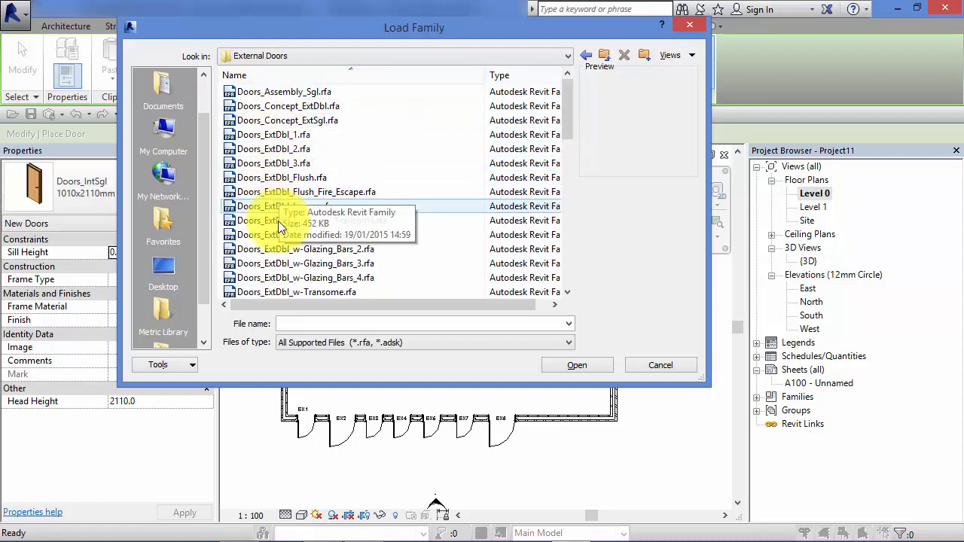
Preview several external double-door families with glazing bars and several Doors_ExtSgl single-door families.
left_click(282, 247)
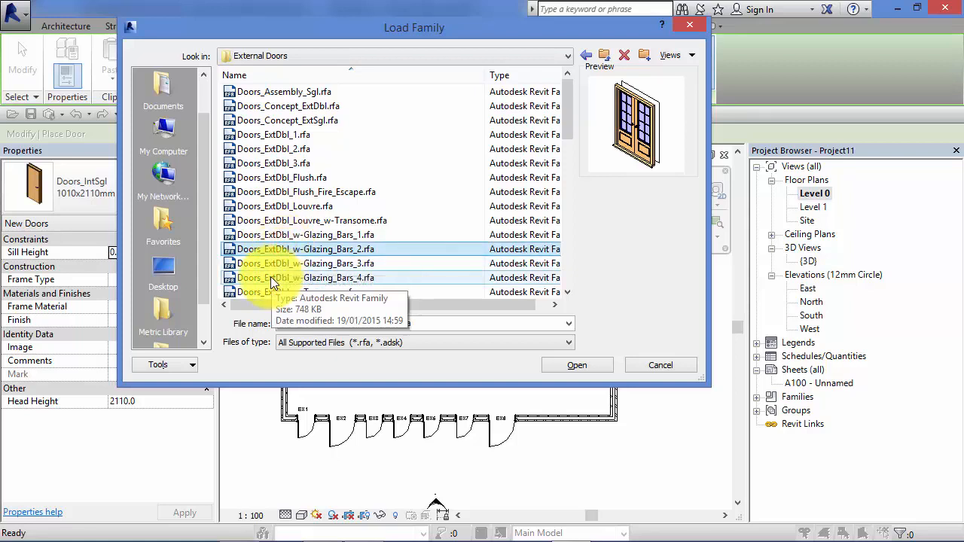
left_click(270, 276)
left_click(265, 235)
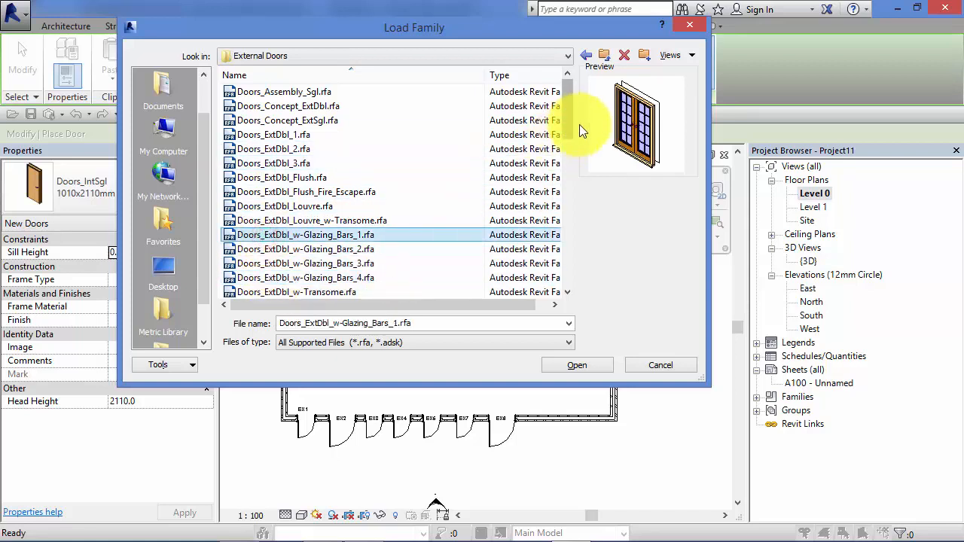
left_click_drag(565, 122, 564, 165)
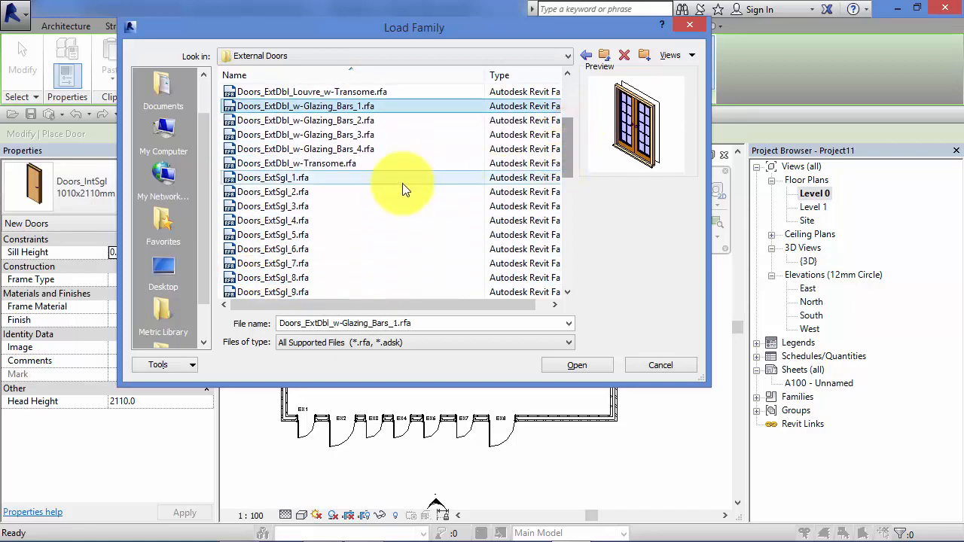
left_click(295, 150)
left_click(278, 181)
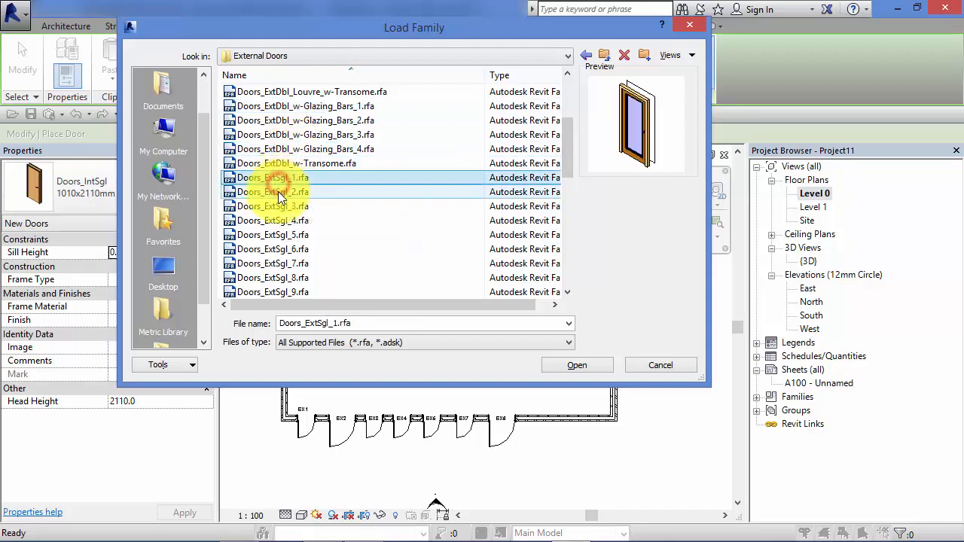
left_click(278, 192)
left_click(276, 206)
left_click(272, 235)
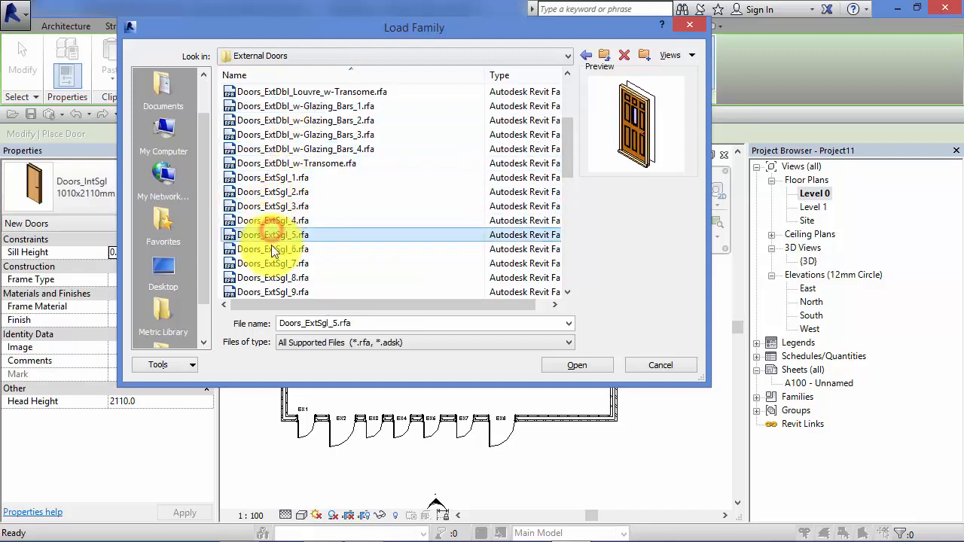
left_click(265, 250)
left_click(264, 263)
Load Doors_ExtDbl_w-Transome and place an inward-swinging 1810x2110mm door in the right-hand exterior wall, about 4027 mm below the single door.
left_click(279, 164)
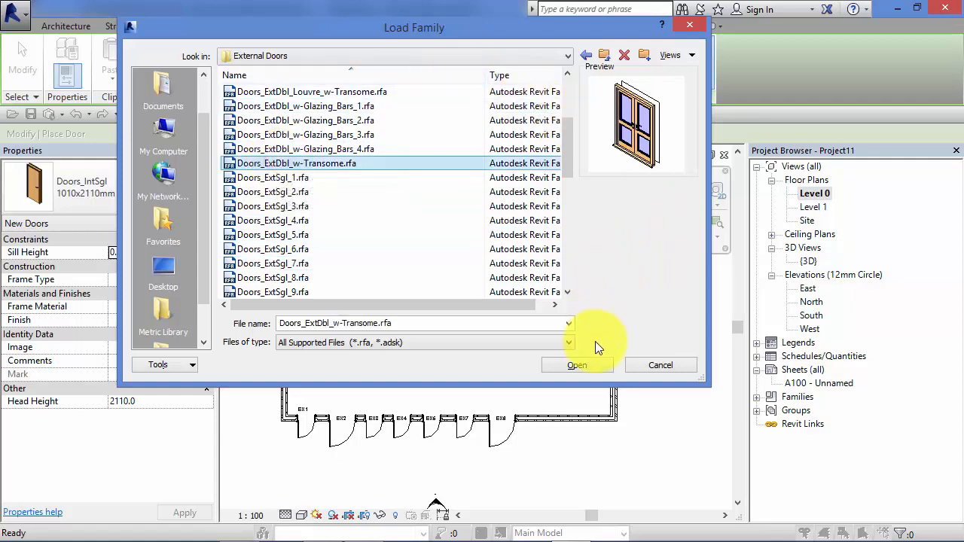
left_click(583, 363)
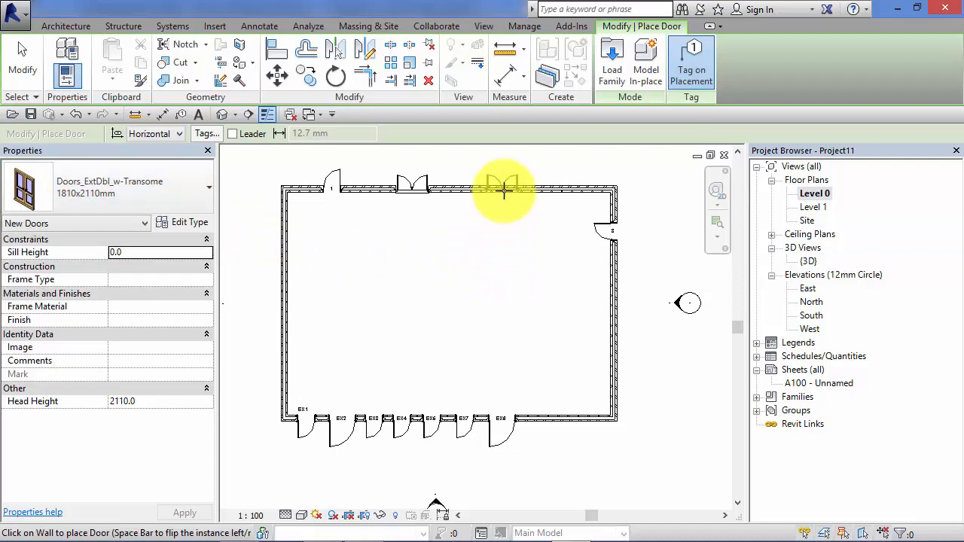
left_click(614, 328)
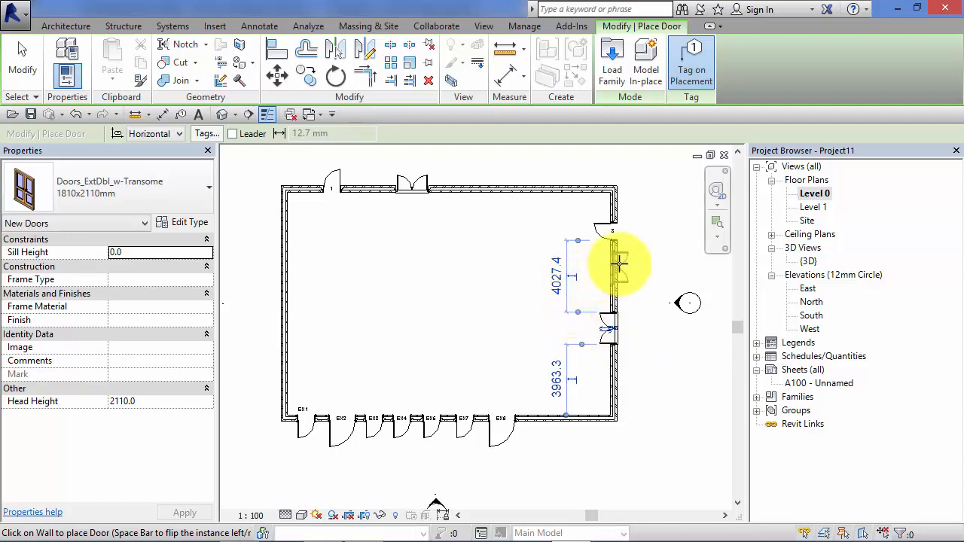
Examine the newly placed glazed double door from outside in the {3D} view.
double_click(808, 261)
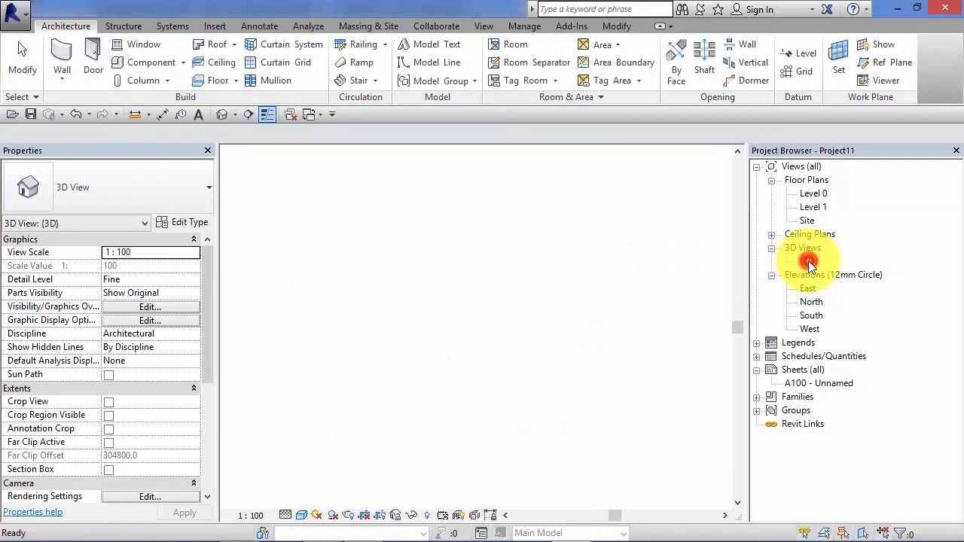
scroll(539, 361, "down", 4)
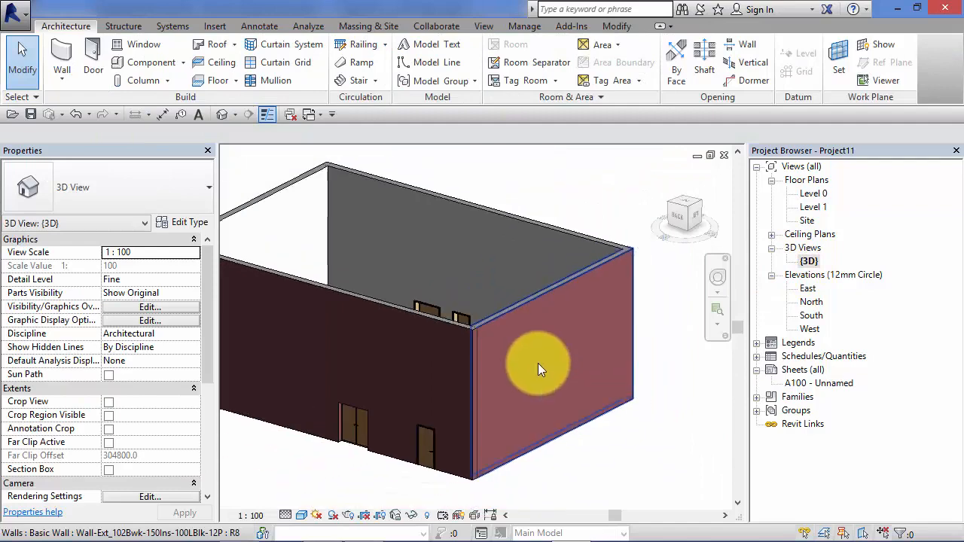
left_click(719, 281)
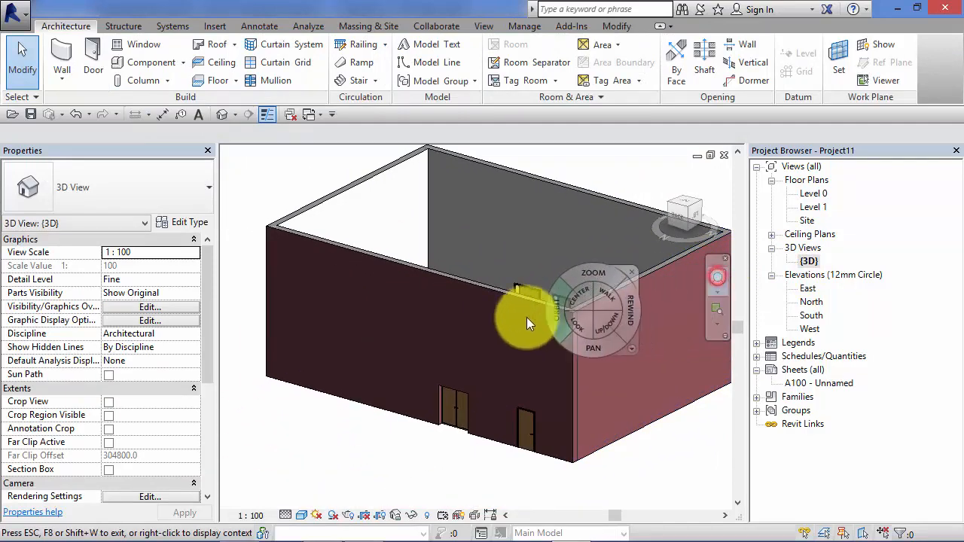
left_click_drag(522, 323, 324, 318)
left_click(684, 399)
scroll(681, 399, "up", 2)
middle_click_drag(672, 402, 428, 434)
left_click(505, 387)
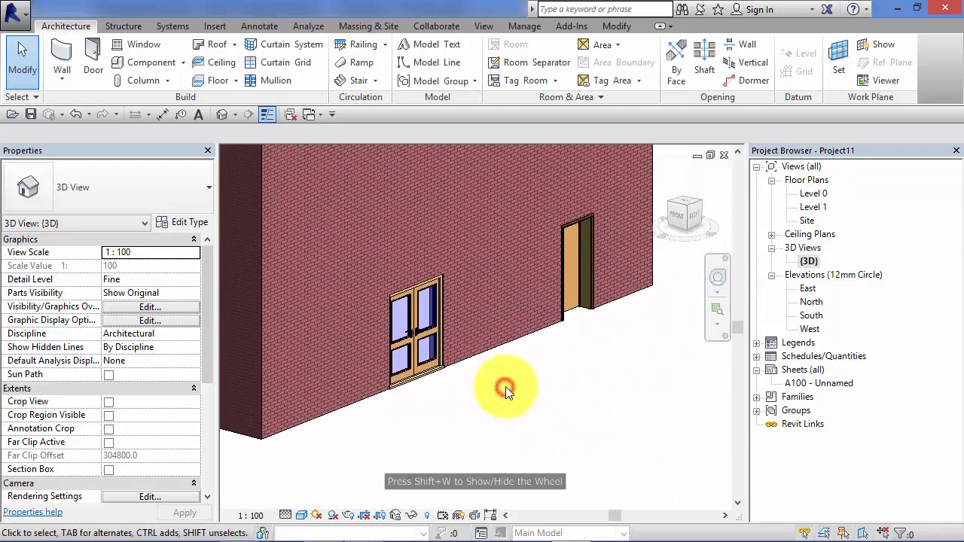
middle_click_drag(447, 394, 500, 408)
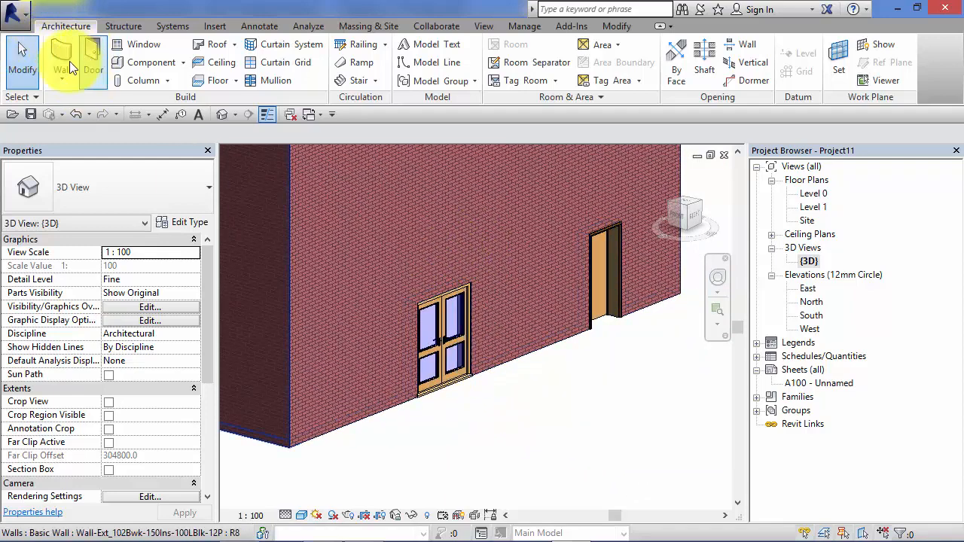
Review the door families and types available for placement, including the Doors_ExtDbl_w-Transome sizes, without placing a door.
left_click(93, 63)
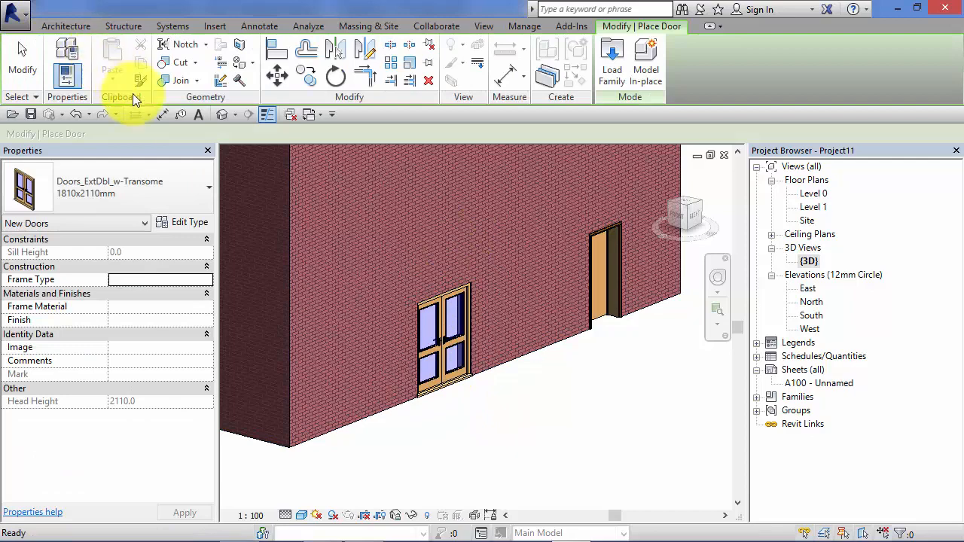
left_click(207, 185)
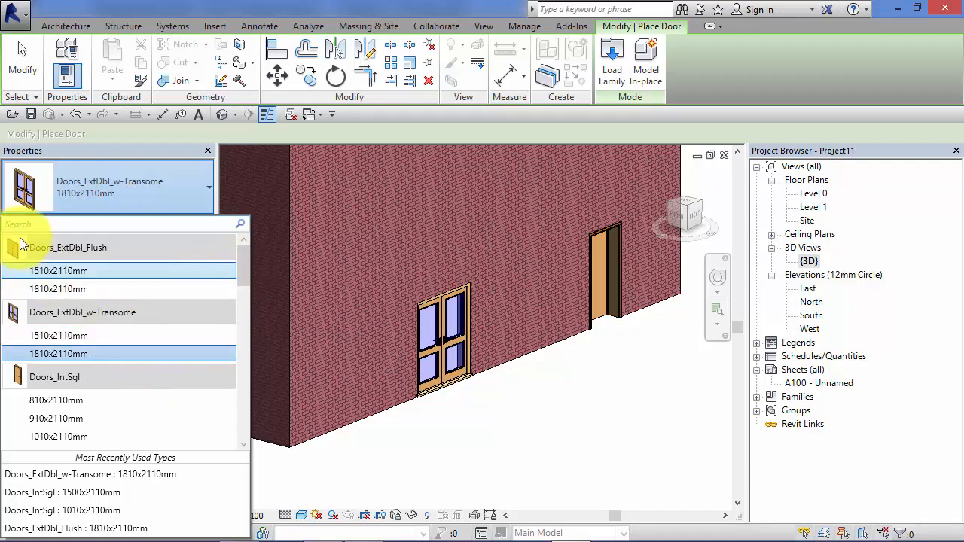
mouse_move(15, 254)
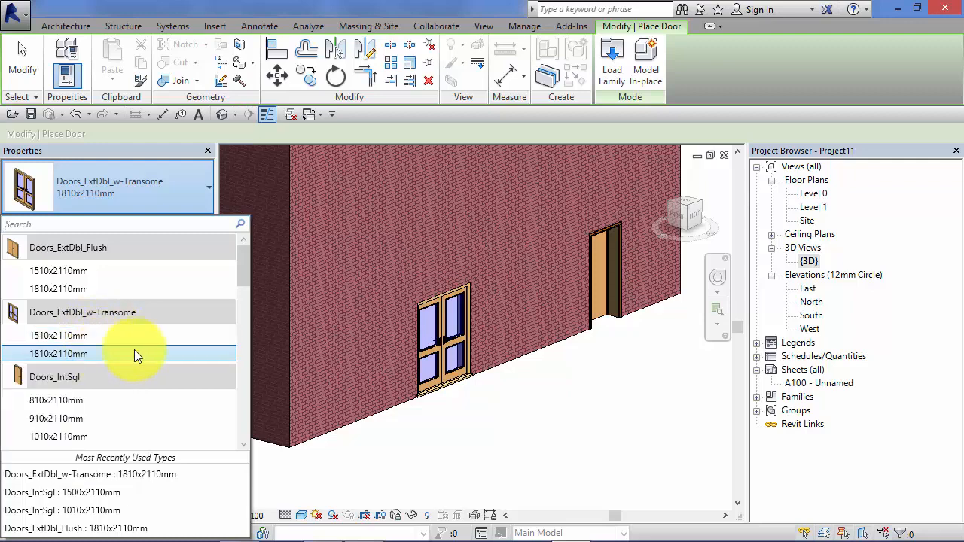
left_click(441, 370)
left_click(441, 369)
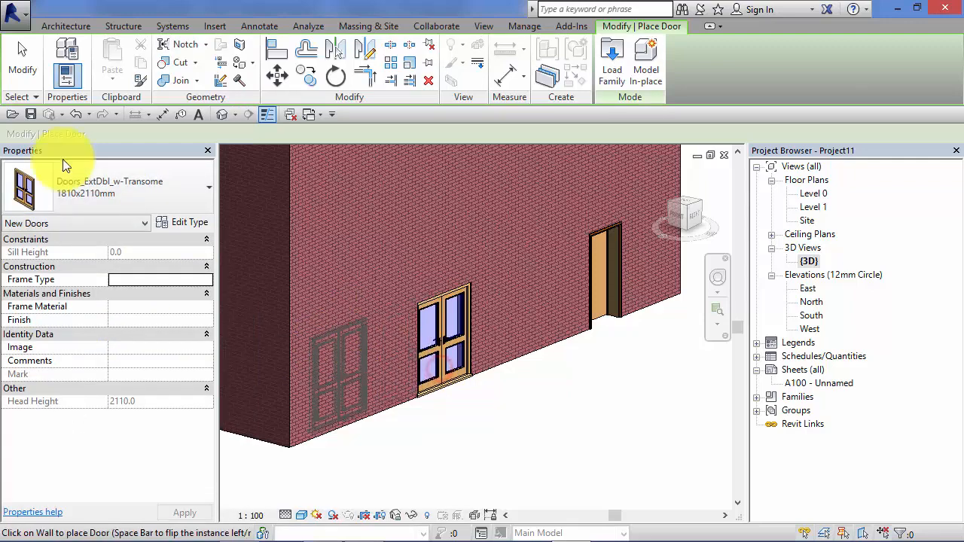
left_click(18, 75)
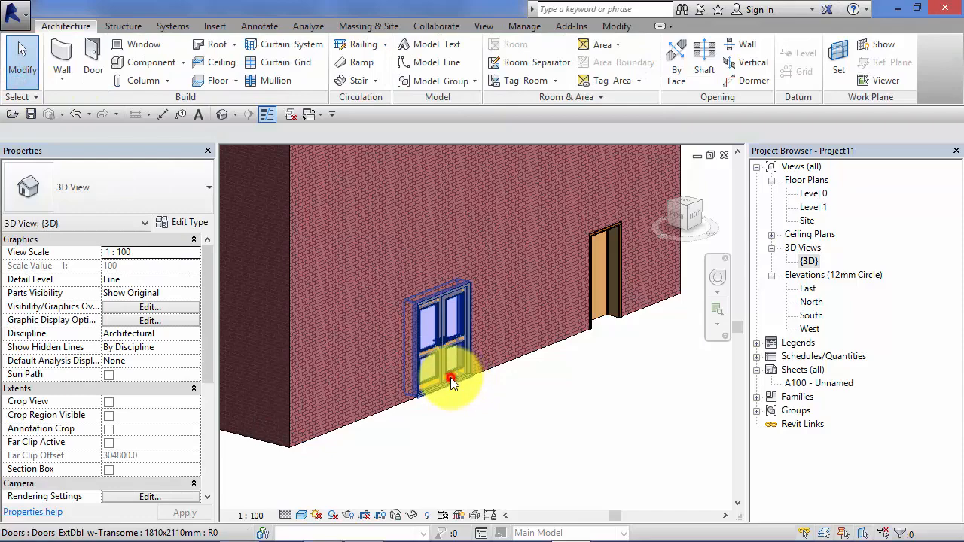
Duplicate the glazed double door's type as 1810x2110mm 2 and apply it to that door.
left_click(451, 380)
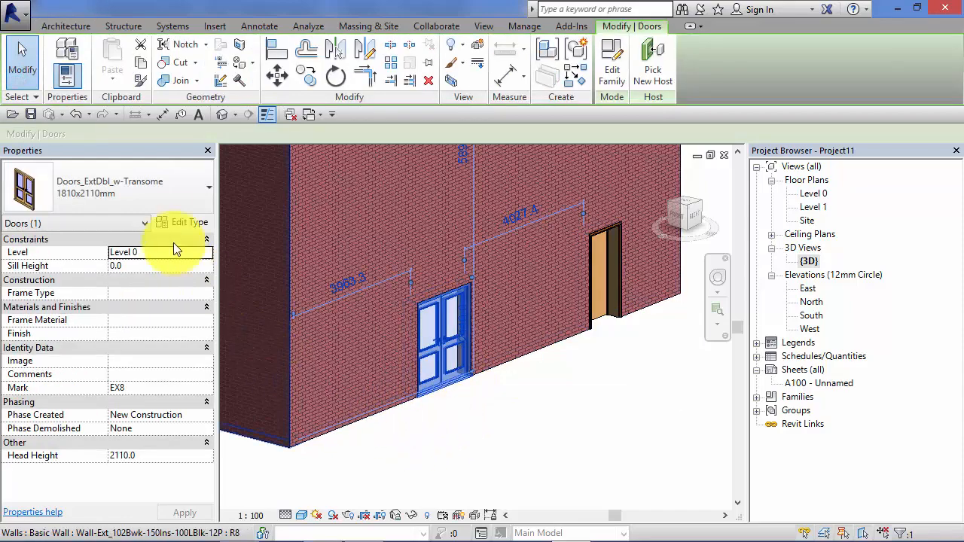
left_click(187, 222)
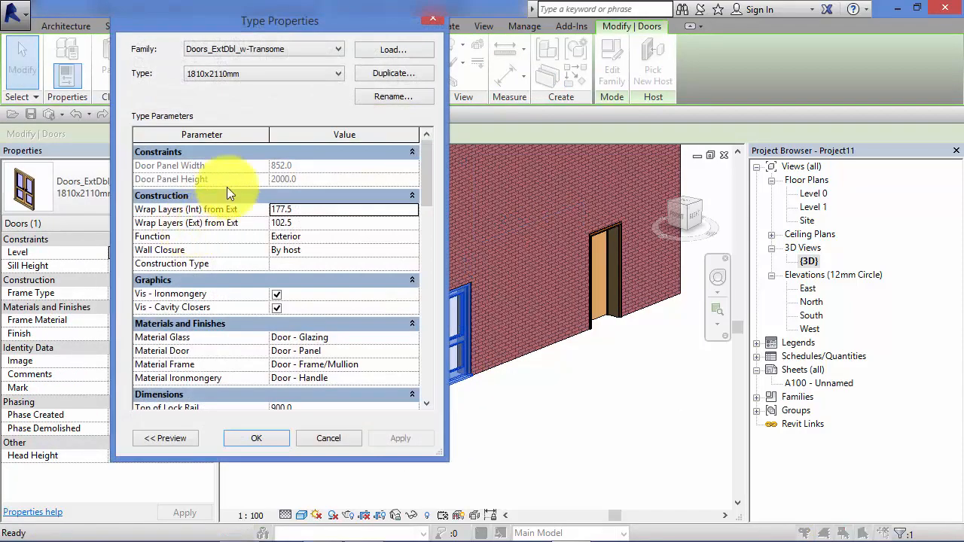
left_click(373, 73)
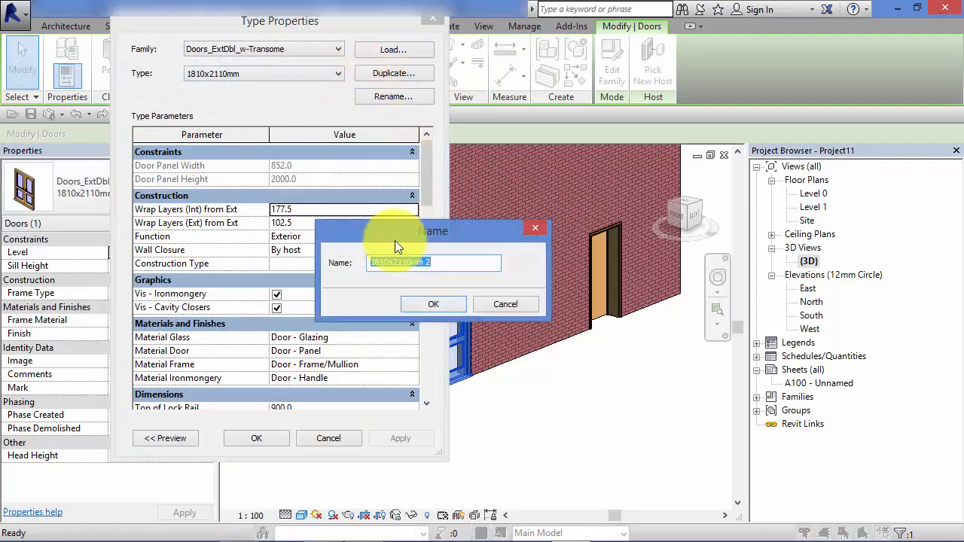
left_click(408, 303)
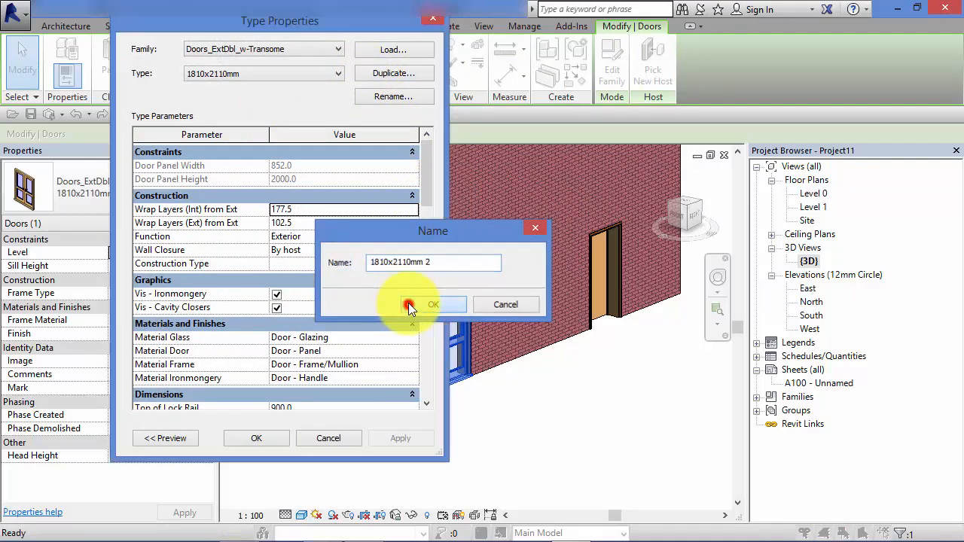
left_click(256, 438)
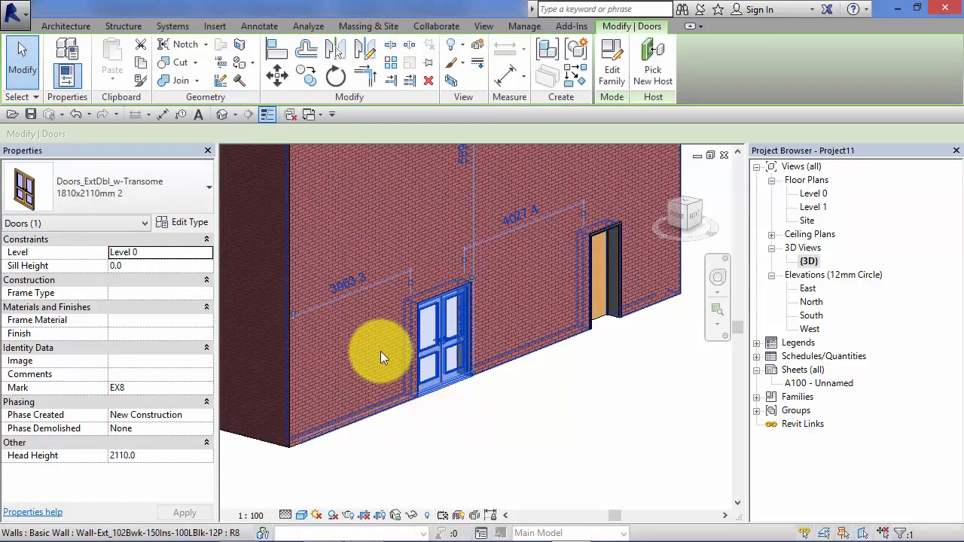
Check the 1810x2110mm 2 entry among the Doors_ExtDbl_w-Transome types, keep it assigned, and deselect the door.
left_click_drag(412, 283, 440, 396)
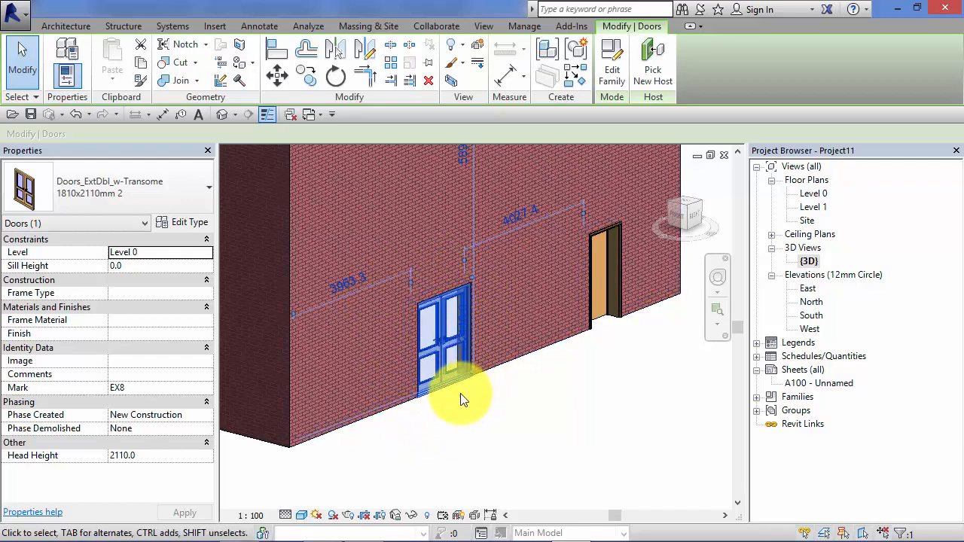
left_click(207, 190)
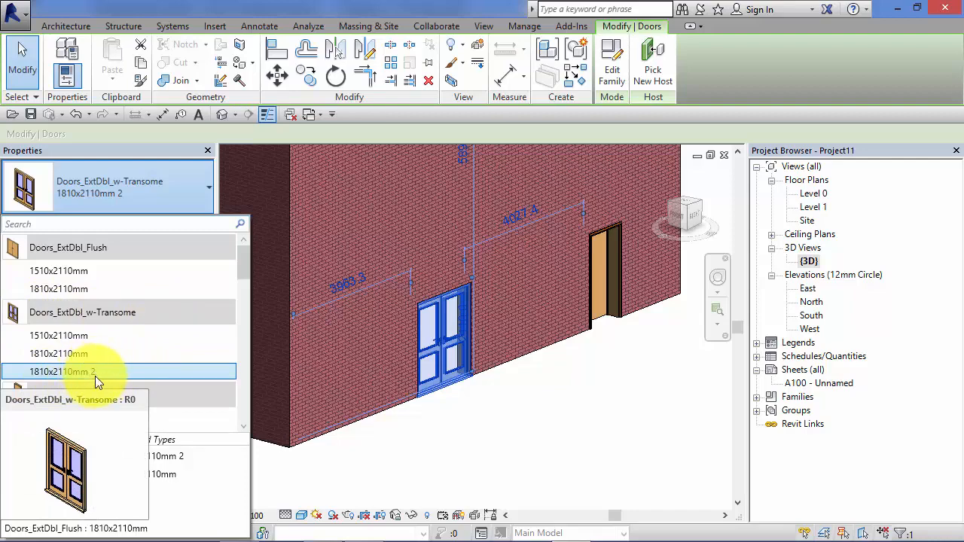
left_click(549, 428)
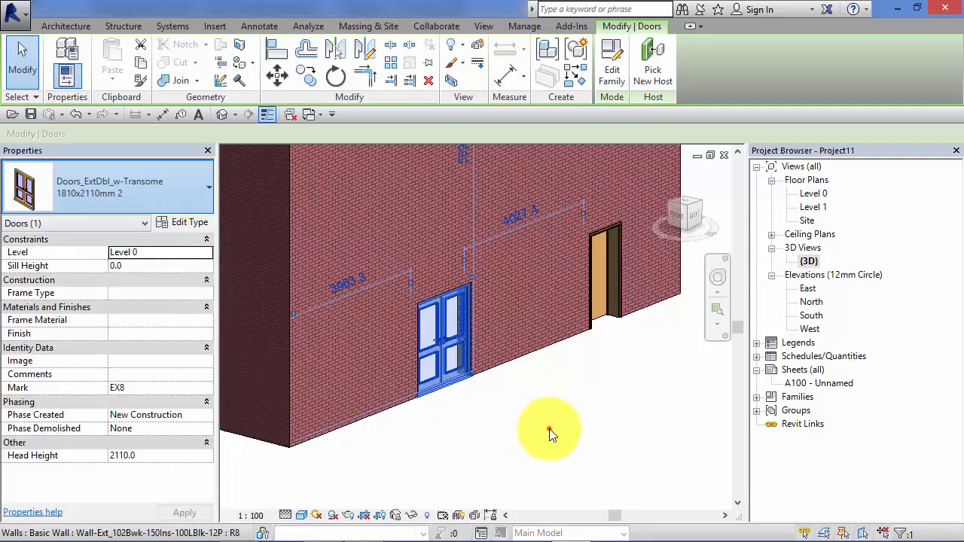
left_click(549, 429)
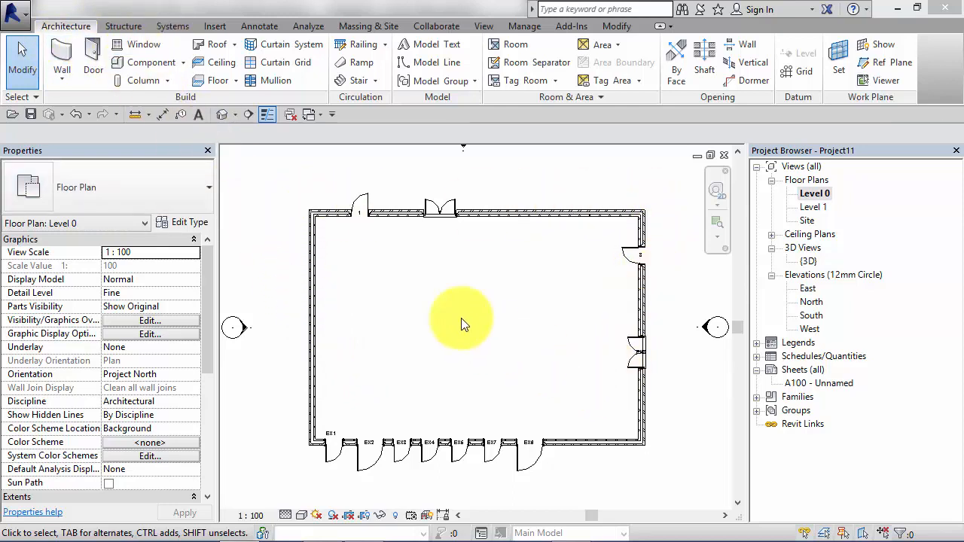
Start placing windows with tagging on placement, using the Windows_Sgl_Plain type 1810x1210mm.
left_click(60, 29)
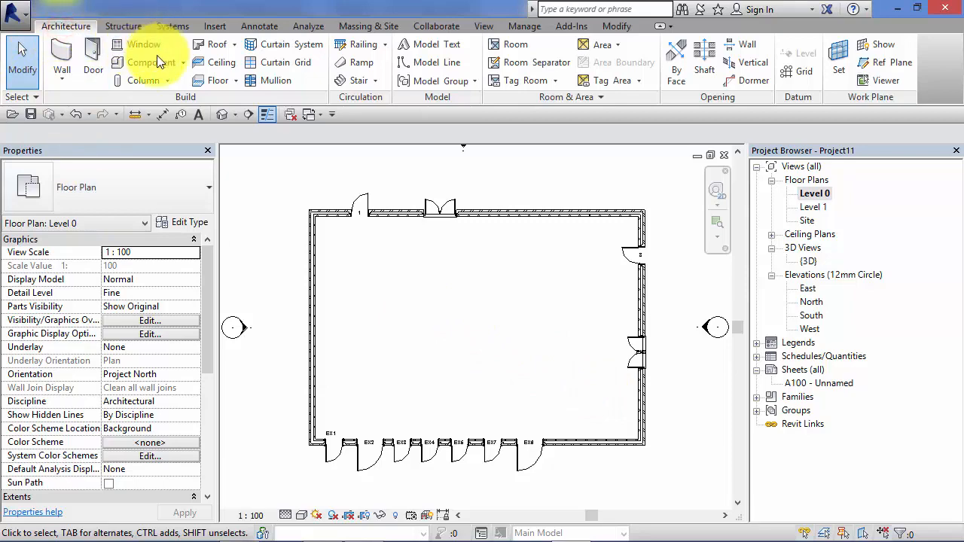
left_click(140, 46)
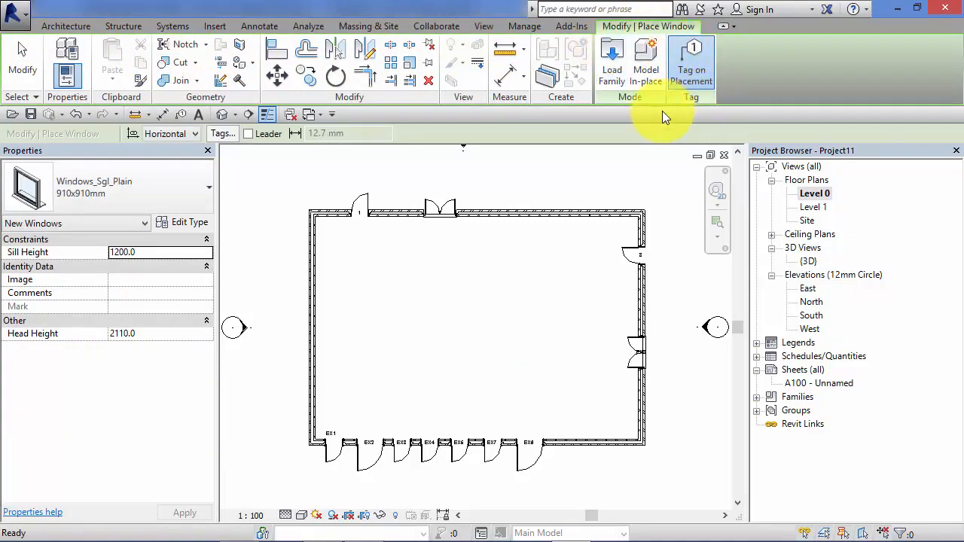
left_click(682, 63)
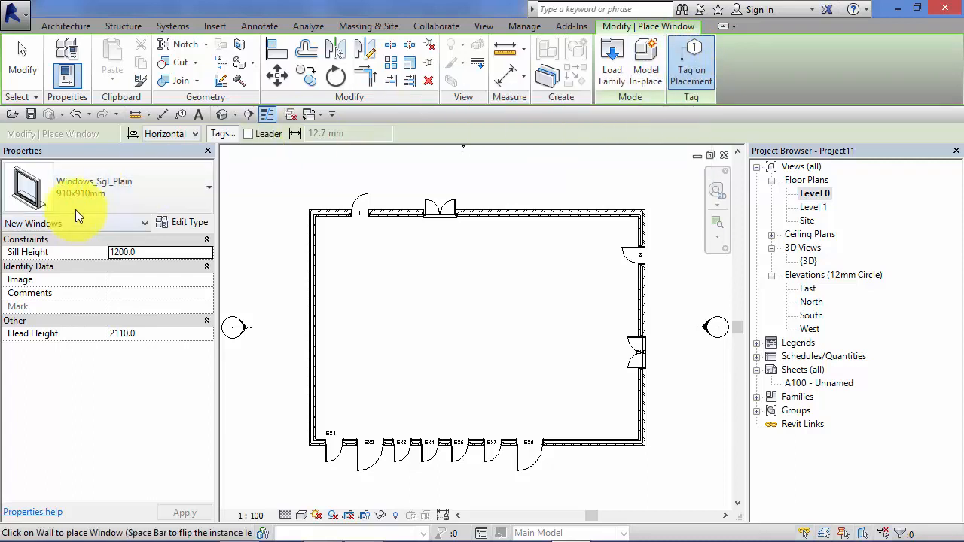
left_click(206, 186)
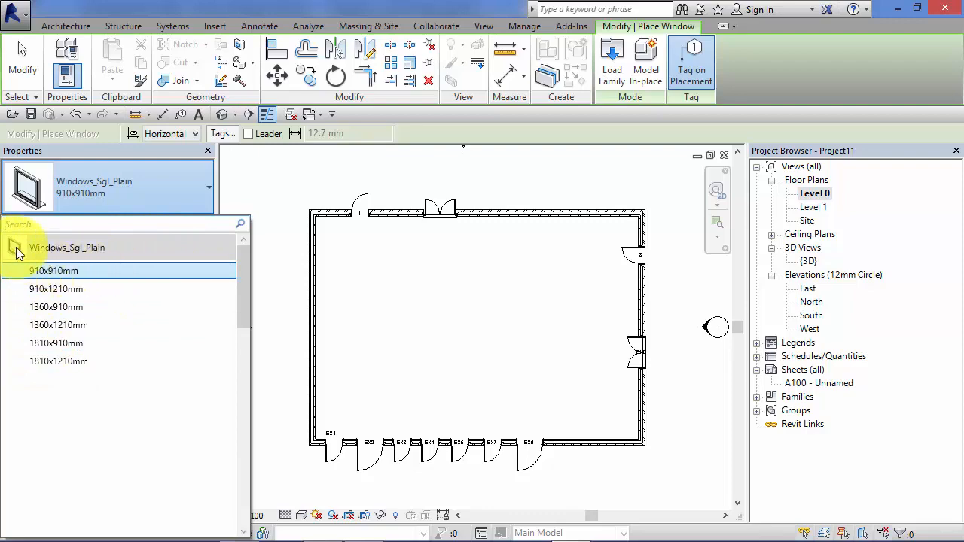
left_click(57, 359)
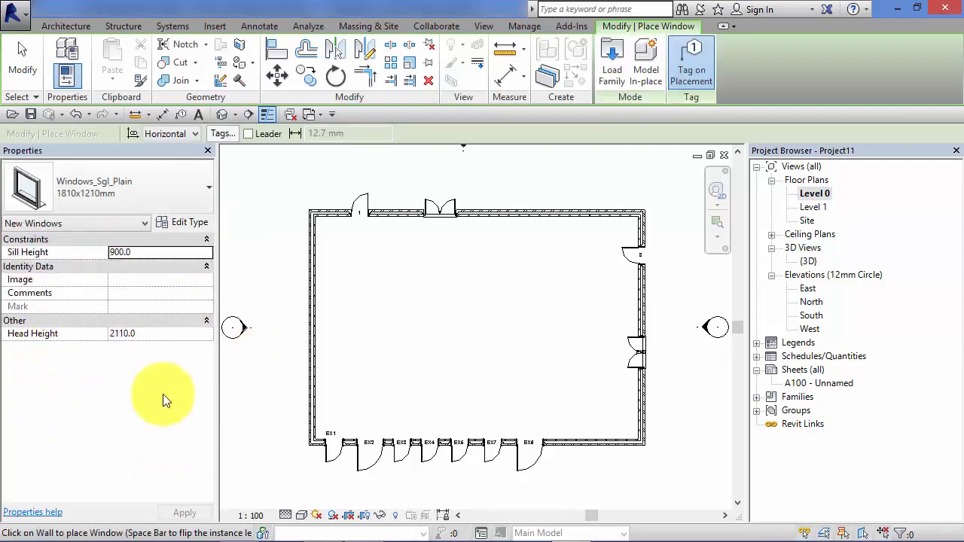
Place three 1810x1210mm windows along the north wall between the double door and the north-east corner.
scroll(500, 185, "up", 2)
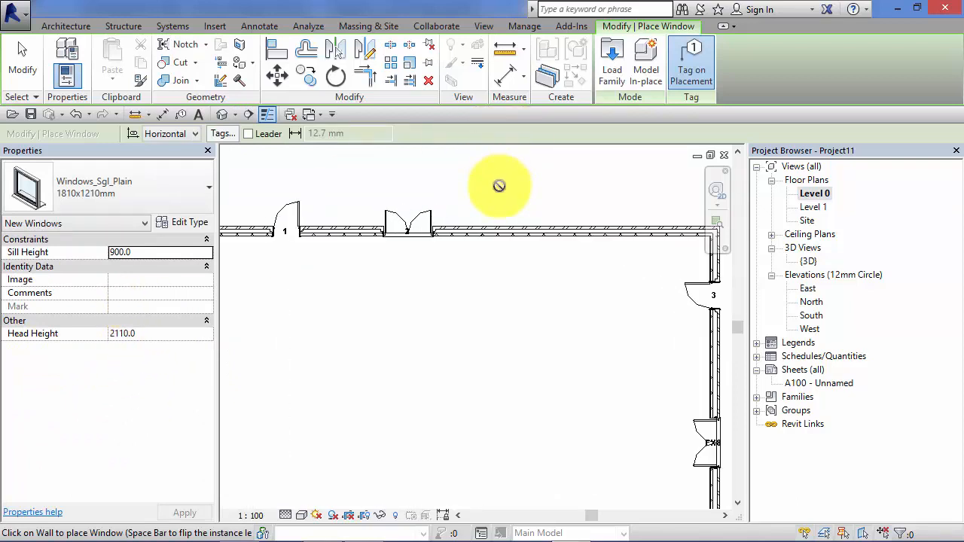
middle_click_drag(499, 176, 474, 181)
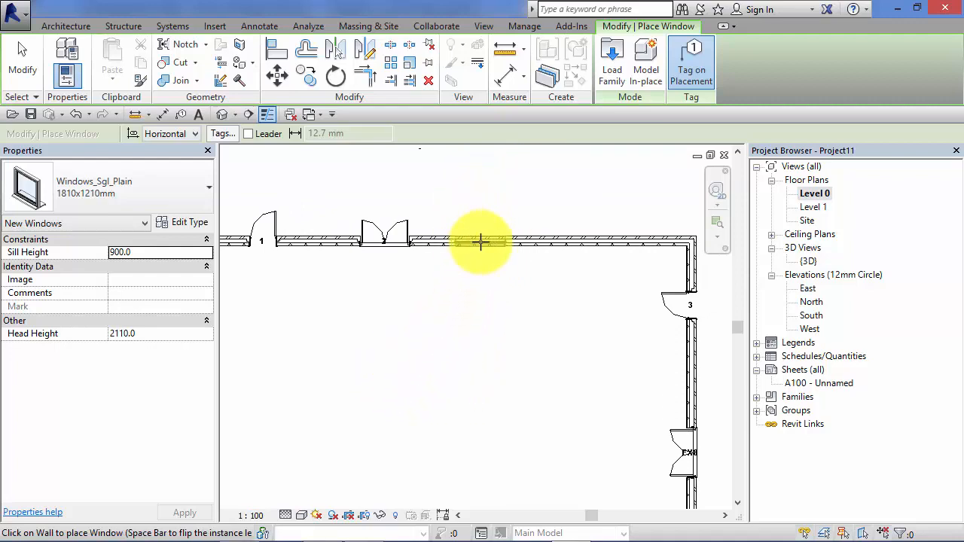
scroll(475, 239, "up", 2)
scroll(471, 233, "up", 2)
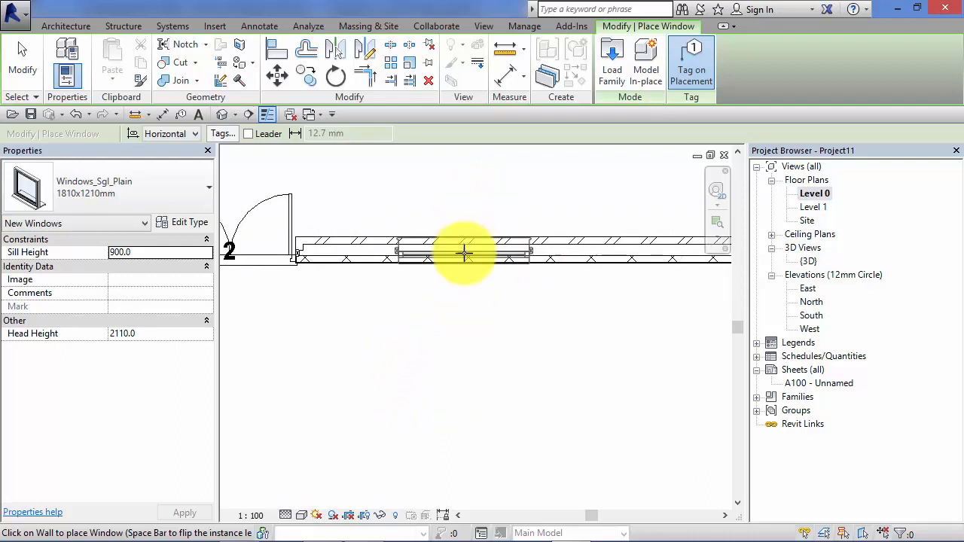
scroll(463, 243, "down", 2)
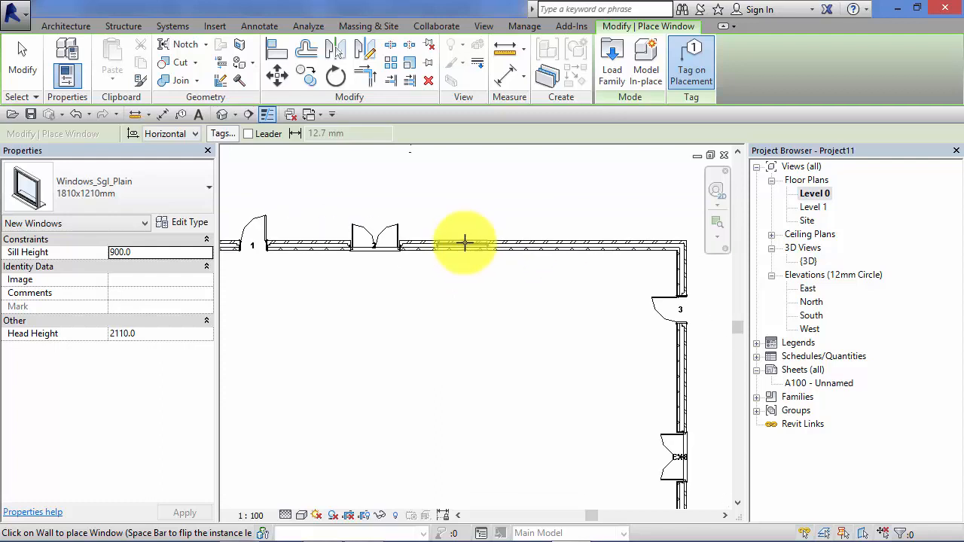
scroll(379, 218, "up", 3)
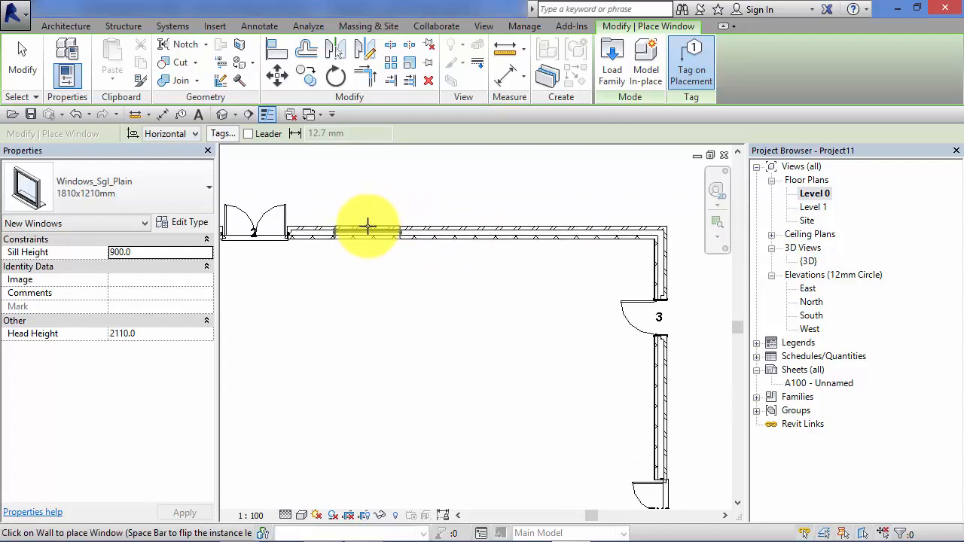
left_click(367, 227)
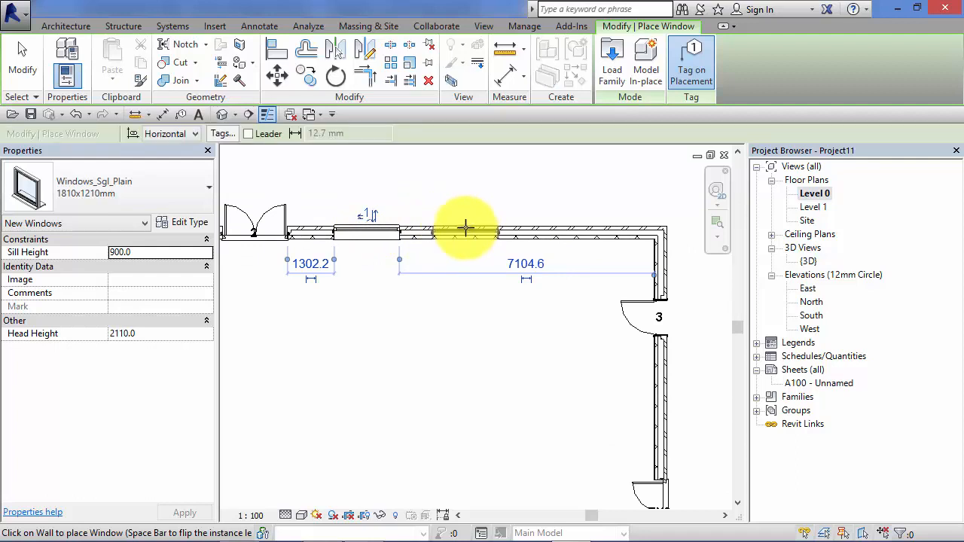
left_click(459, 227)
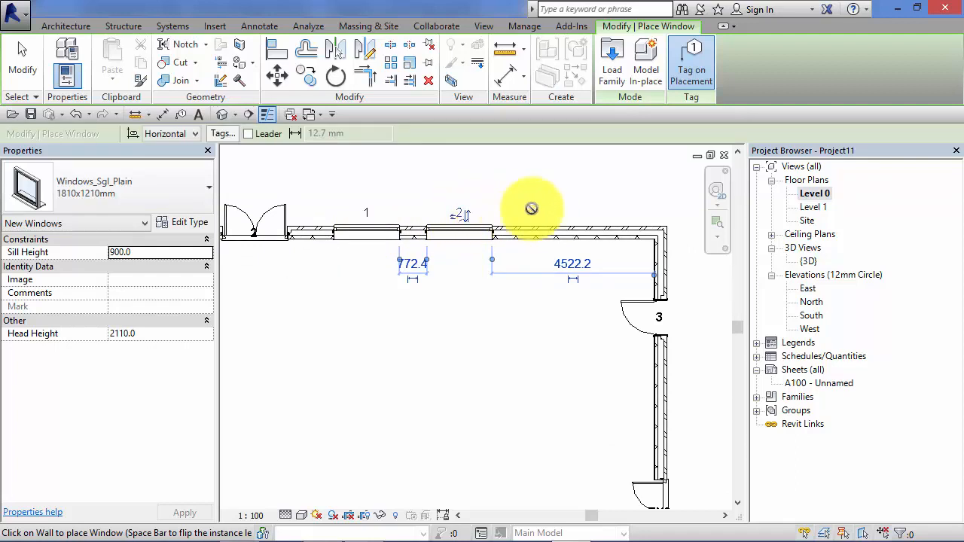
left_click(558, 226)
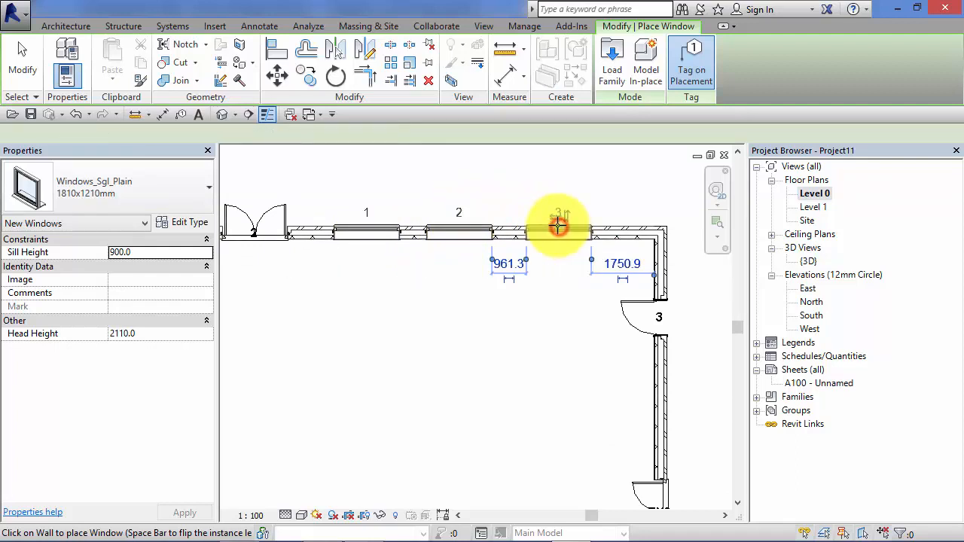
Place a fourth 1810x1210mm window in the east wall between door 3 and the double door, and end window placement.
middle_click_drag(701, 404, 641, 384)
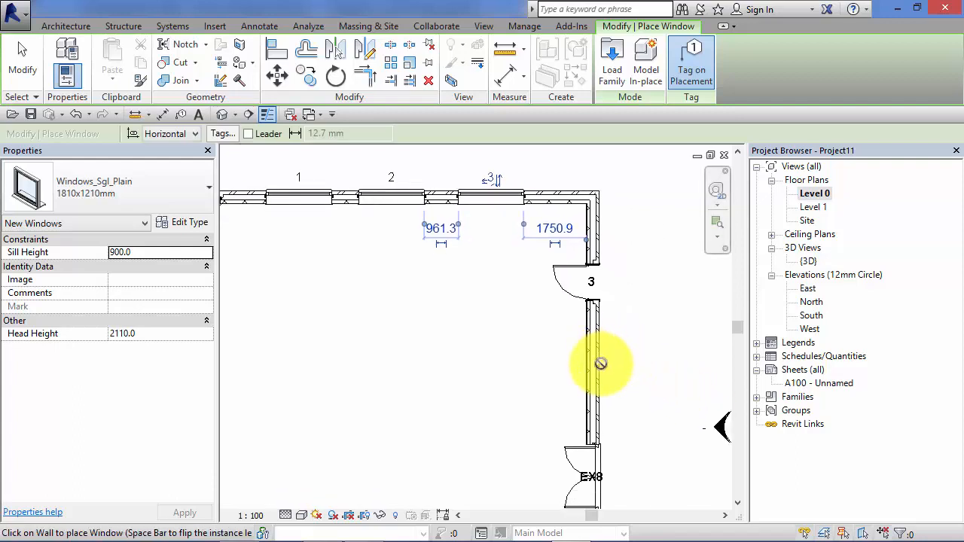
left_click(600, 365)
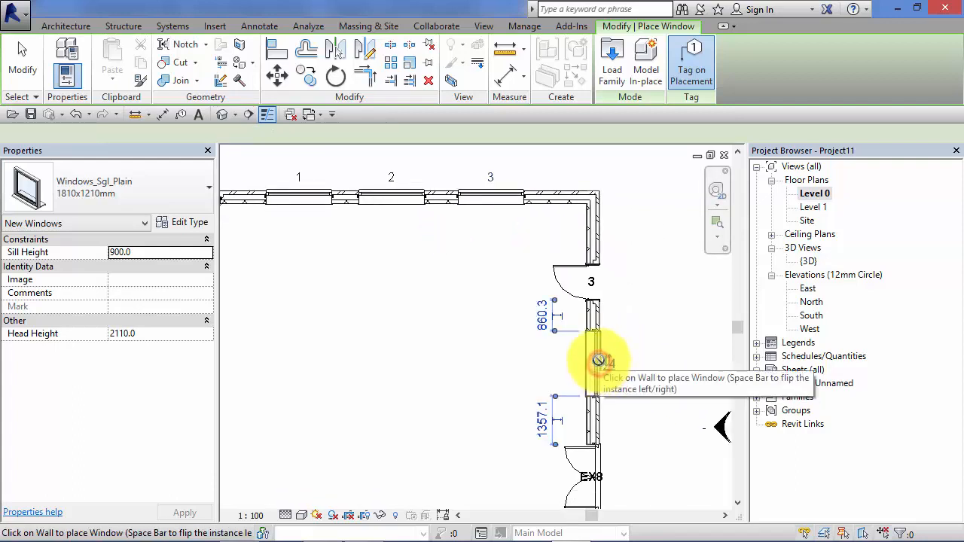
scroll(607, 359, "down", 4)
middle_click_drag(646, 409, 624, 395)
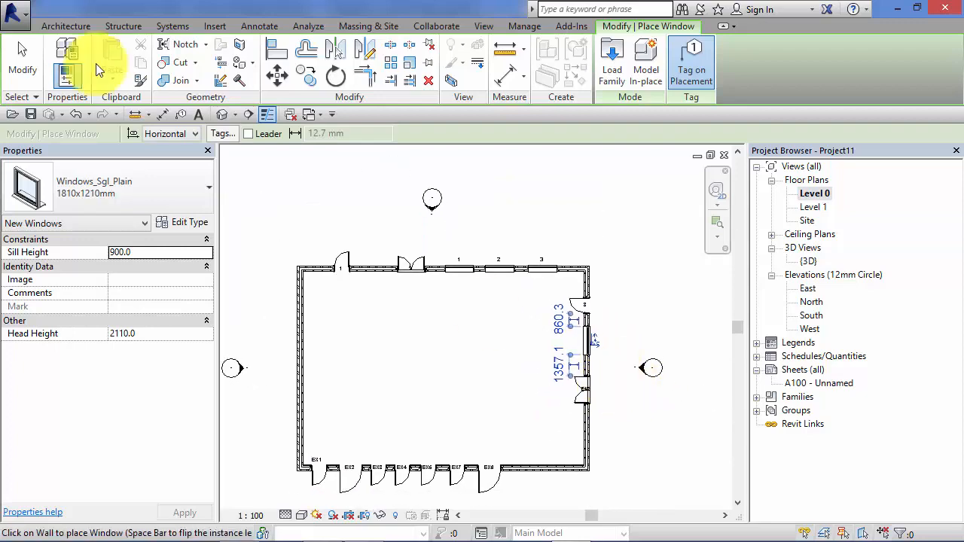
left_click(20, 67)
Change the mark of the middle window in the north wall's group of three to EW1 through its tag.
scroll(583, 327, "up", 2)
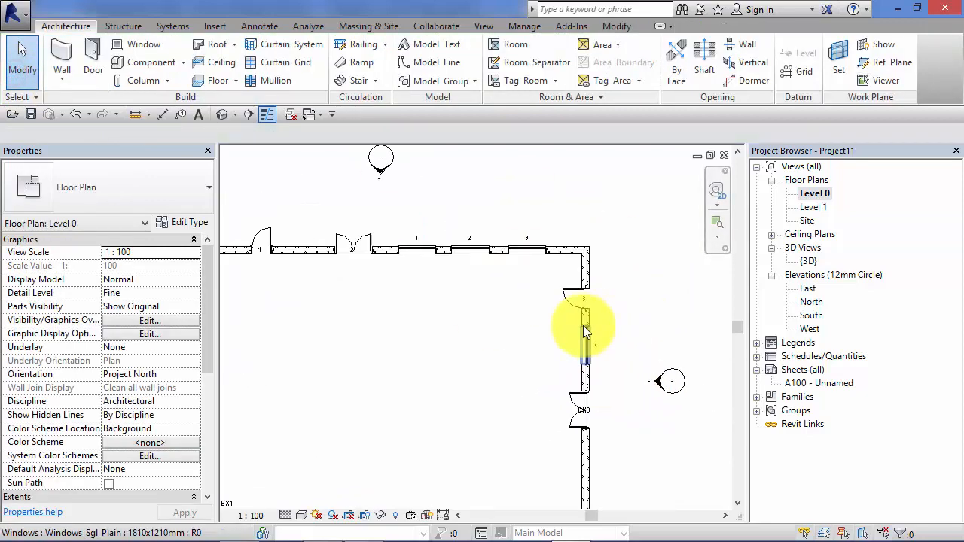
scroll(502, 280, "up", 2)
middle_click_drag(505, 286, 547, 366)
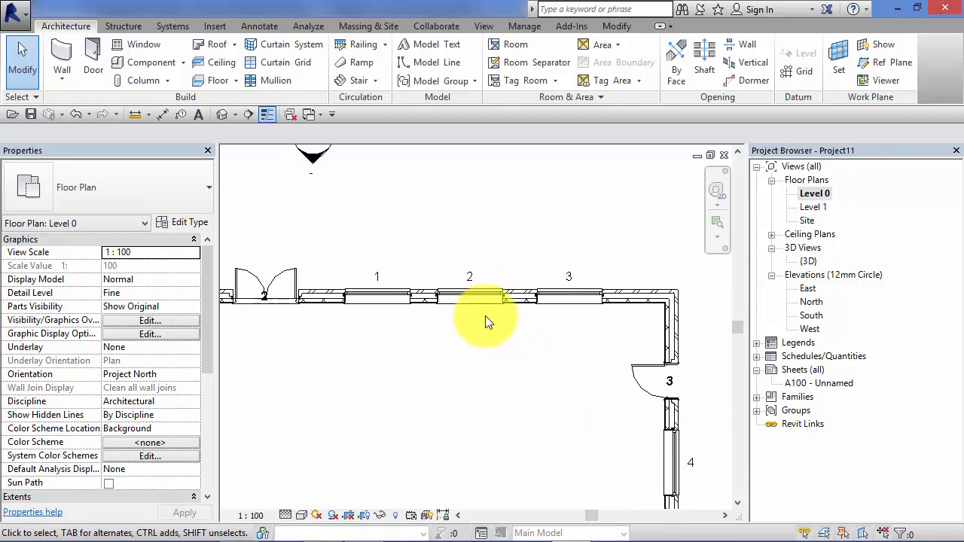
left_click(465, 300)
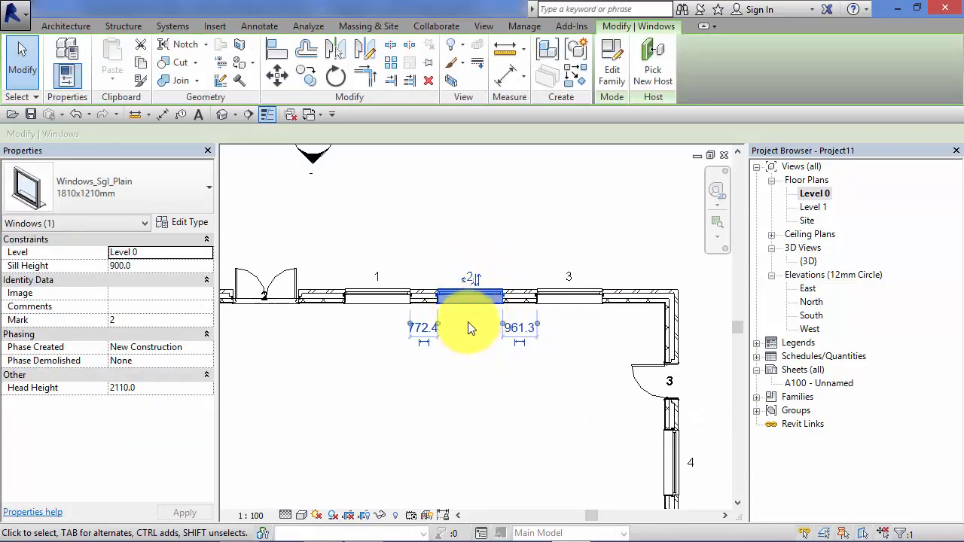
scroll(466, 324, "up", 2)
scroll(465, 322, "up", 1)
middle_click_drag(465, 324, 481, 348)
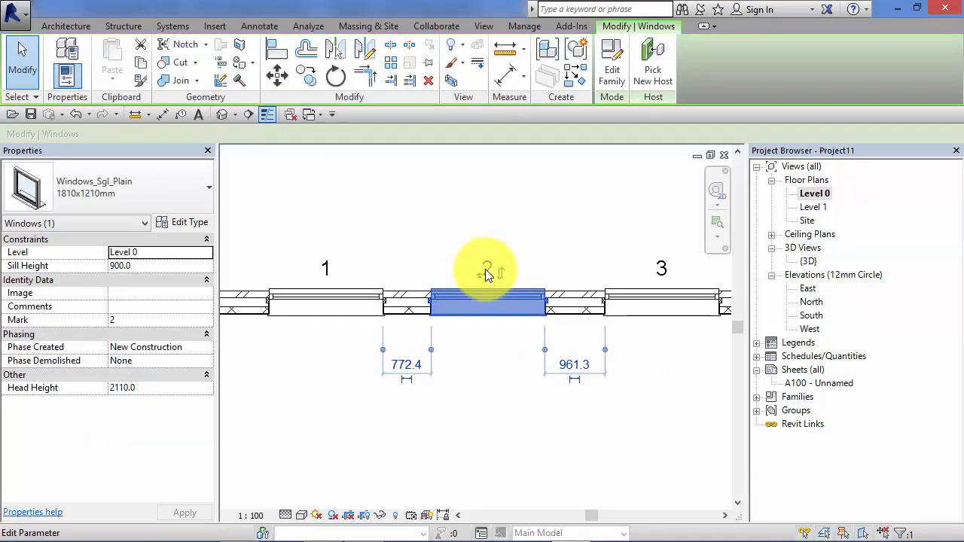
left_click(486, 271)
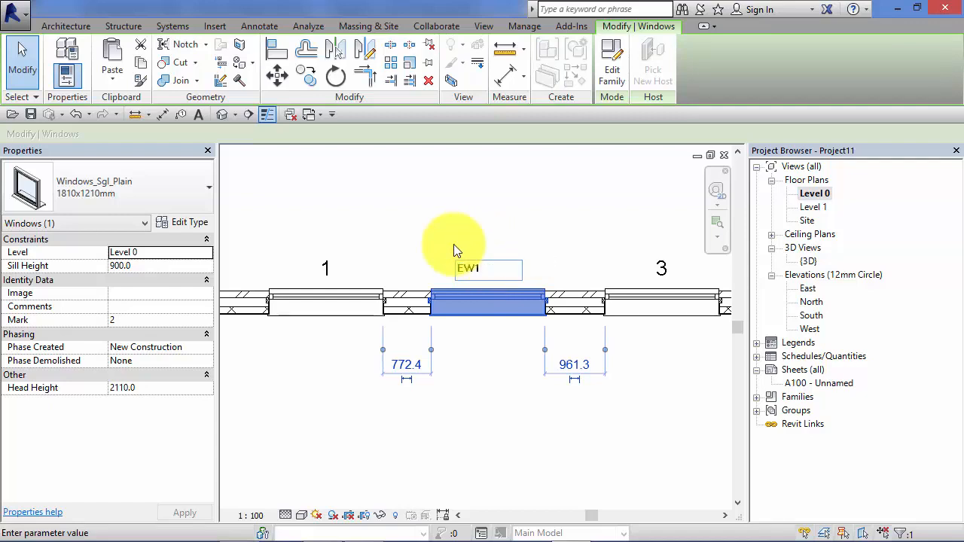
key("Return")
Move the EW1 window tag farther outside the north wall, slightly off the window's centre.
scroll(498, 306, "down", 1)
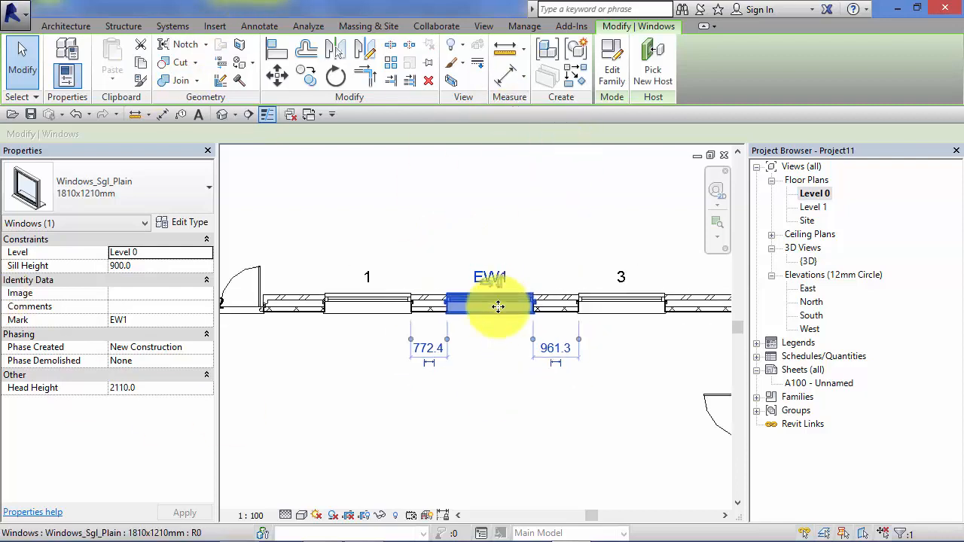
scroll(498, 306, "down", 1)
scroll(440, 321, "down", 1)
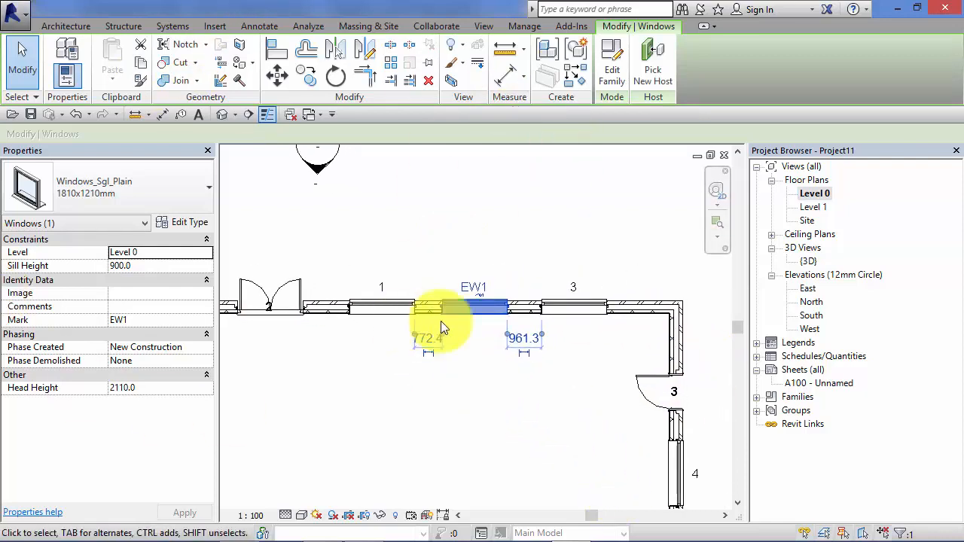
scroll(542, 361, "up", 1)
scroll(415, 327, "up", 3)
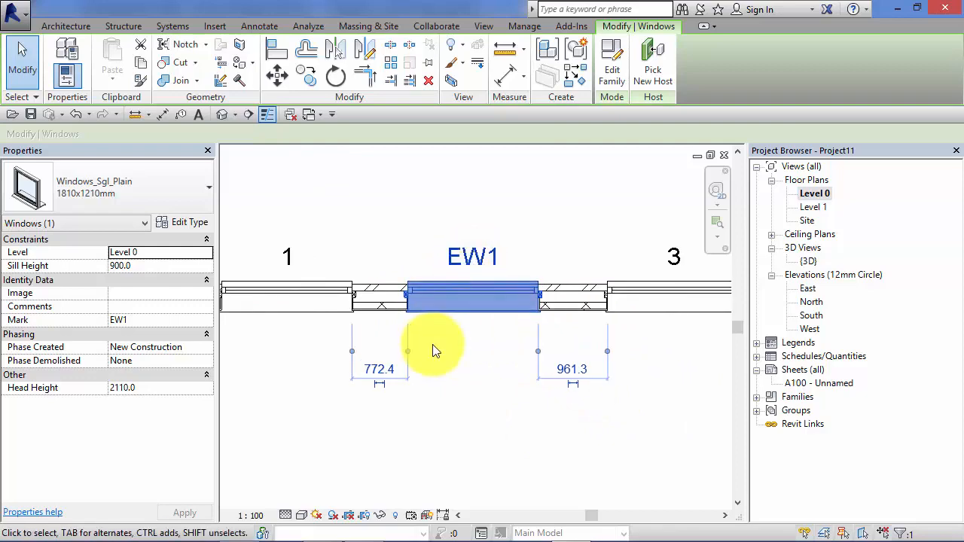
left_click(437, 374)
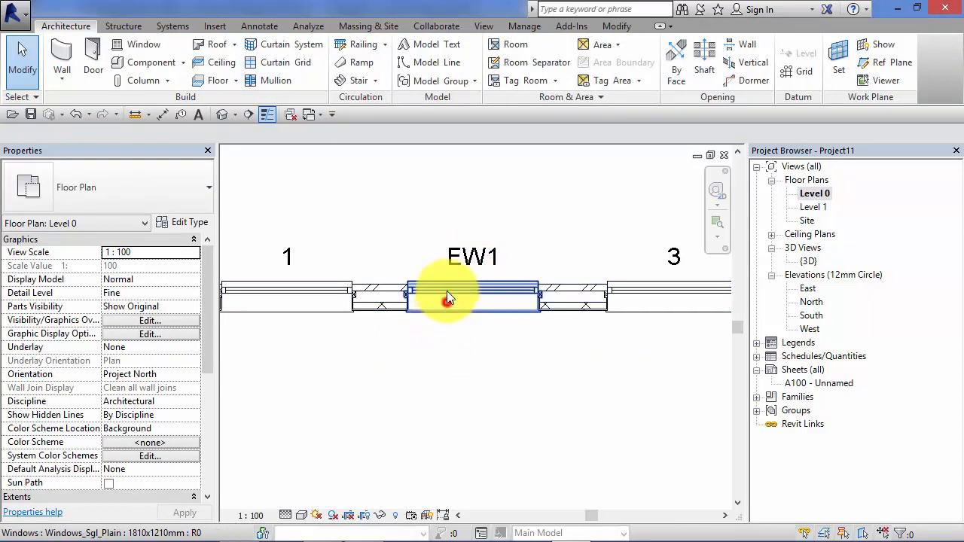
left_click(447, 298)
key("Escape")
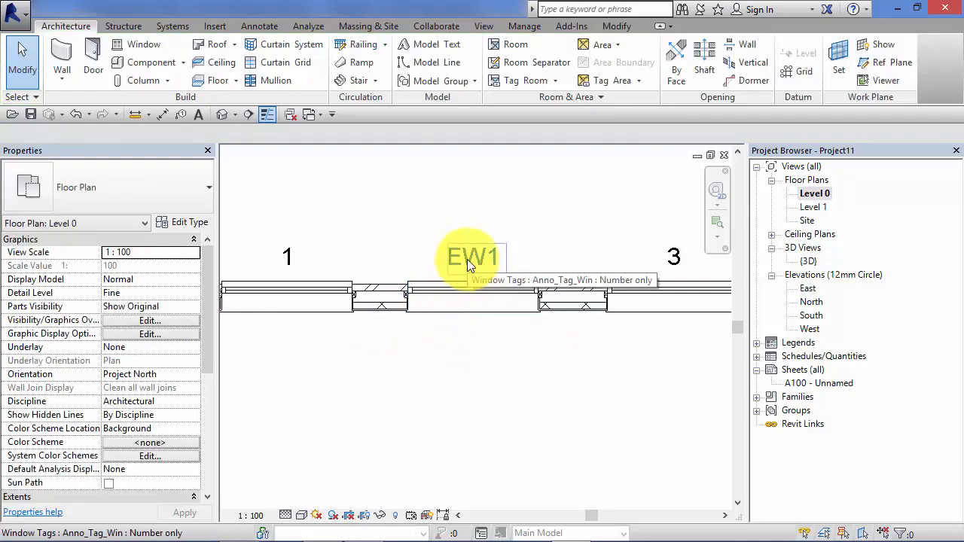
left_click(467, 259)
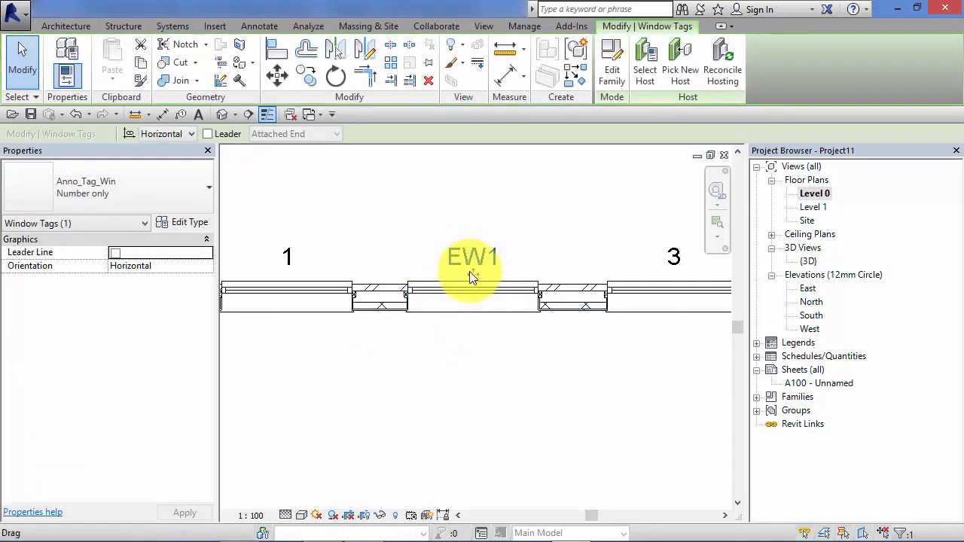
left_click_drag(470, 271, 493, 234)
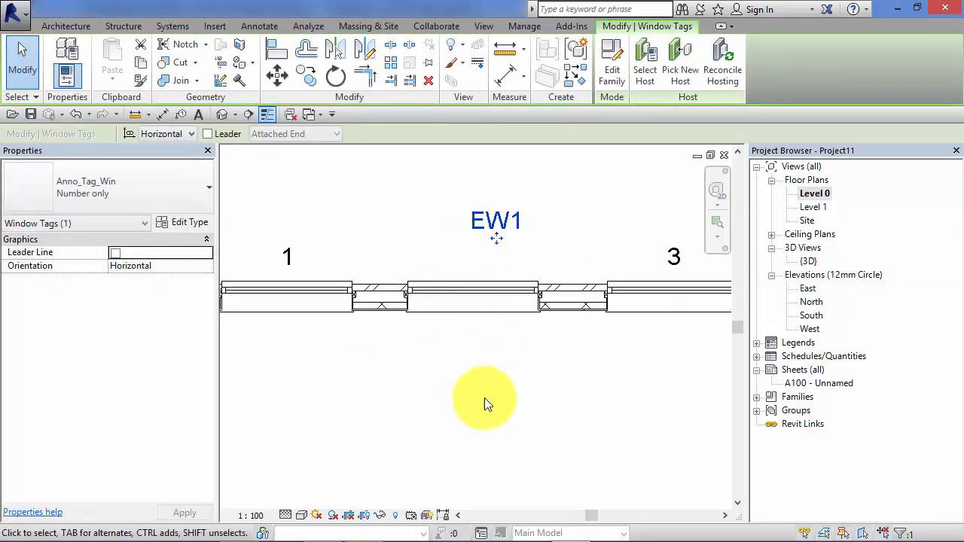
Select the EW1 window and flip its facing toward the inside of the building.
left_click(469, 308)
middle_click_drag(470, 350, 465, 362)
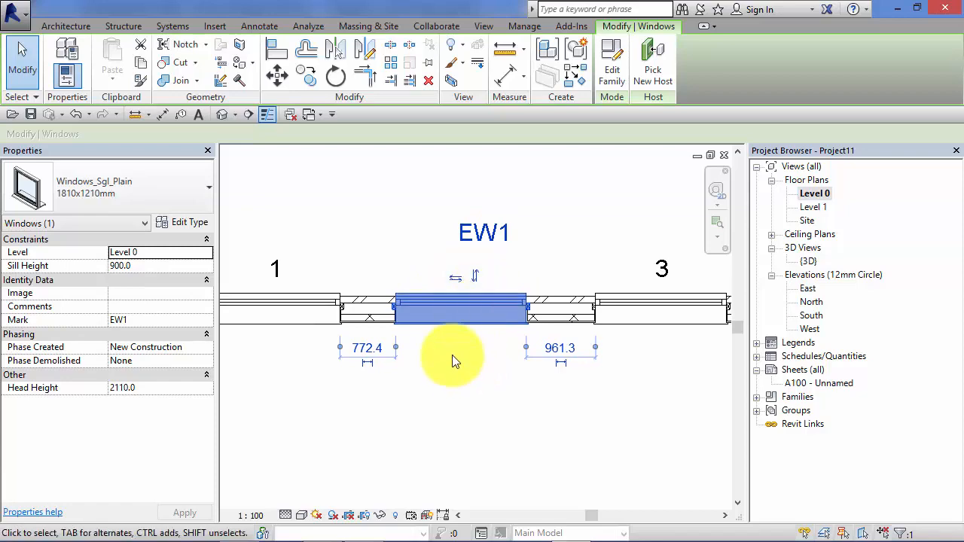
left_click(474, 277)
left_click(472, 271)
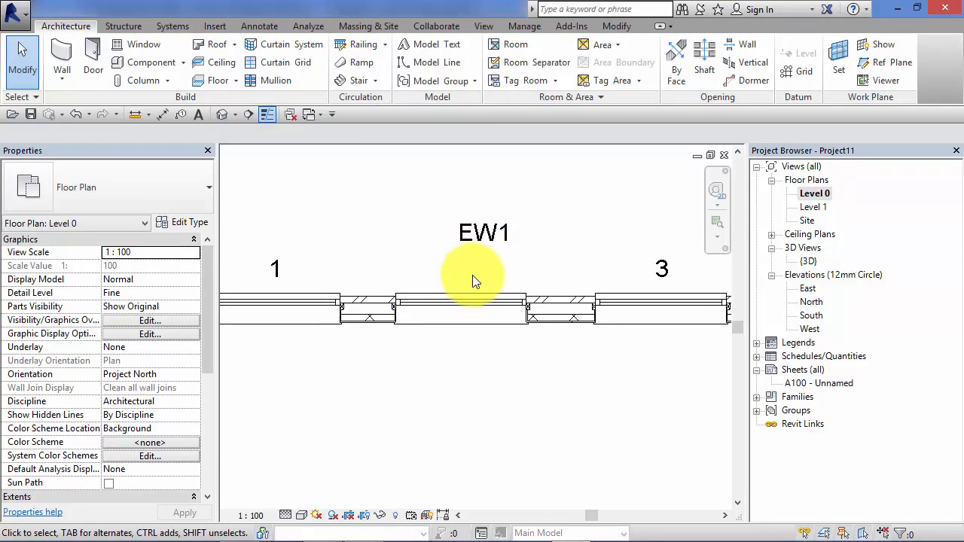
left_click(472, 275)
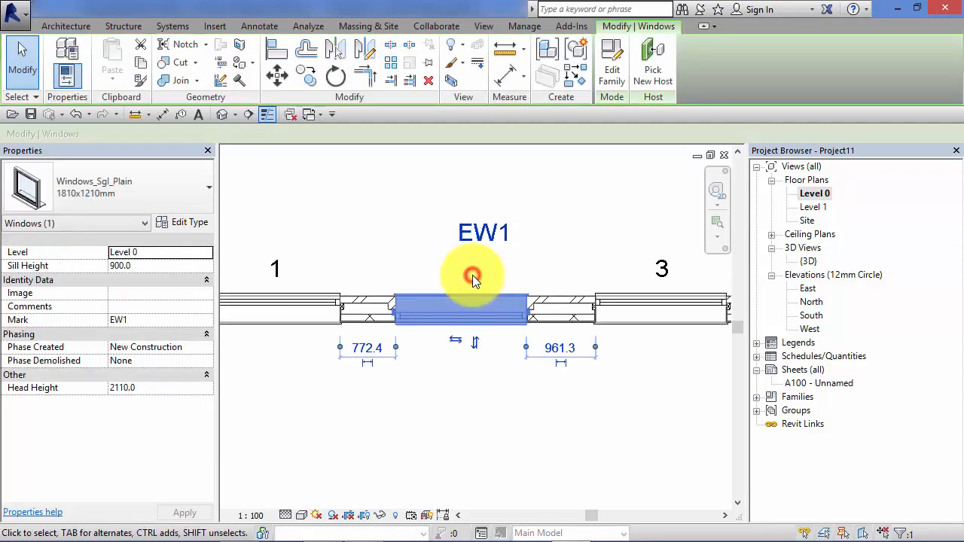
left_click(472, 276)
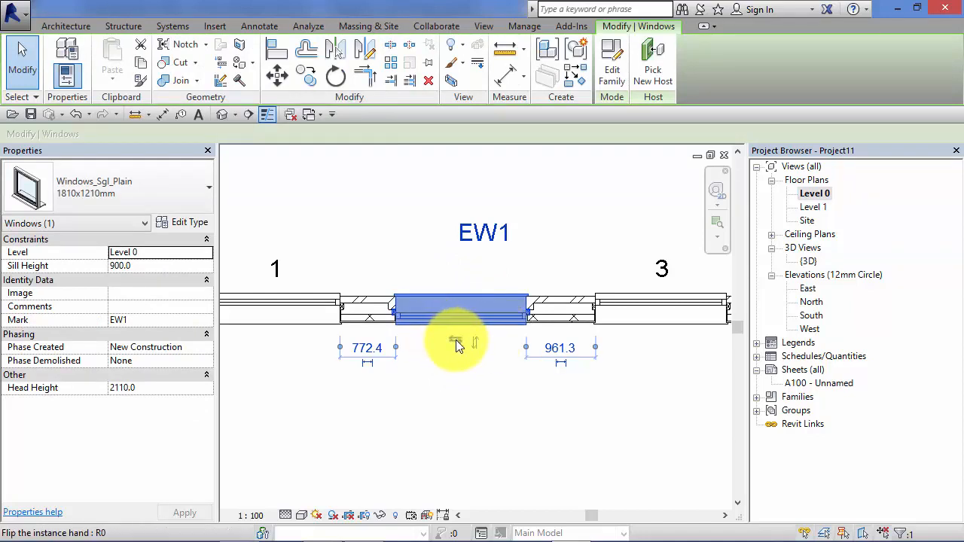
Flip the hand of the EW1 window and turn its facing back toward the outside of the building.
left_click(456, 340)
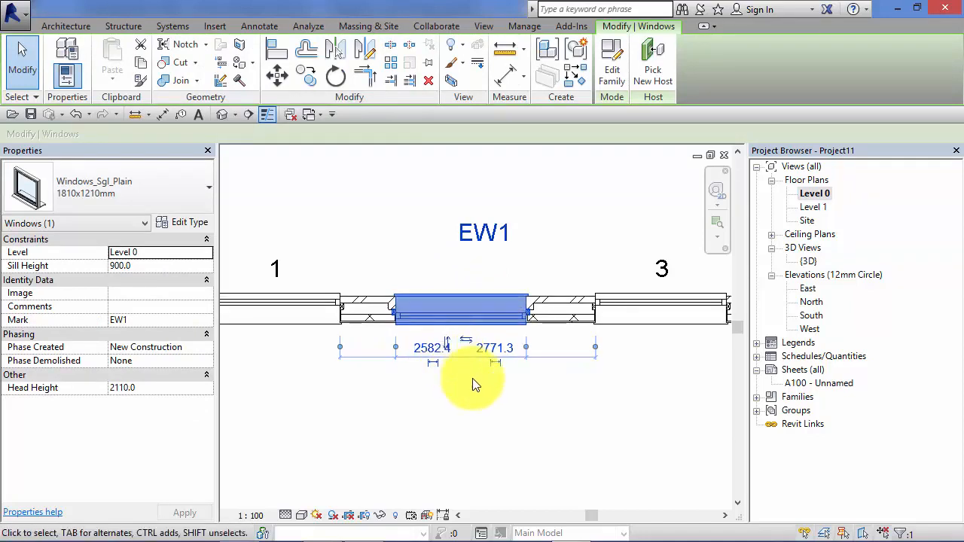
middle_click_drag(413, 384, 415, 418)
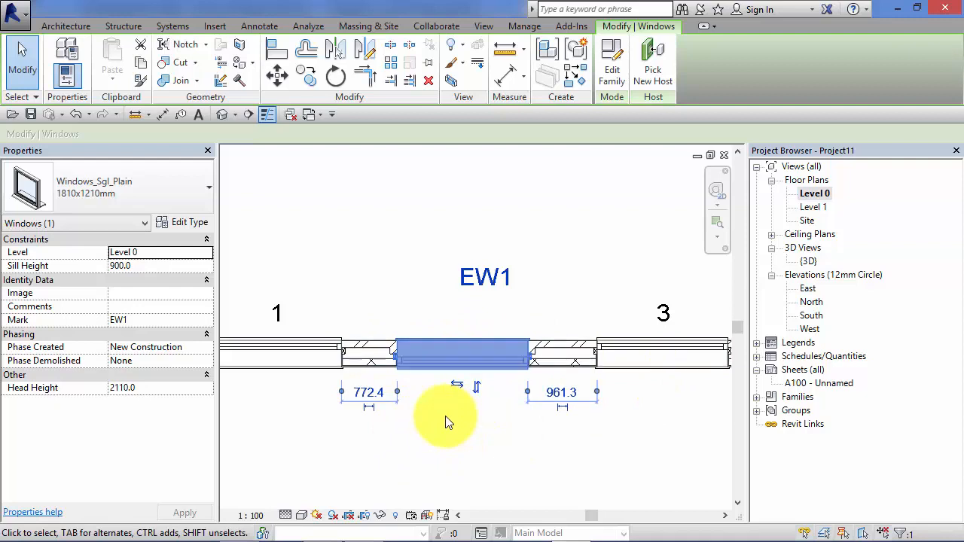
key("space")
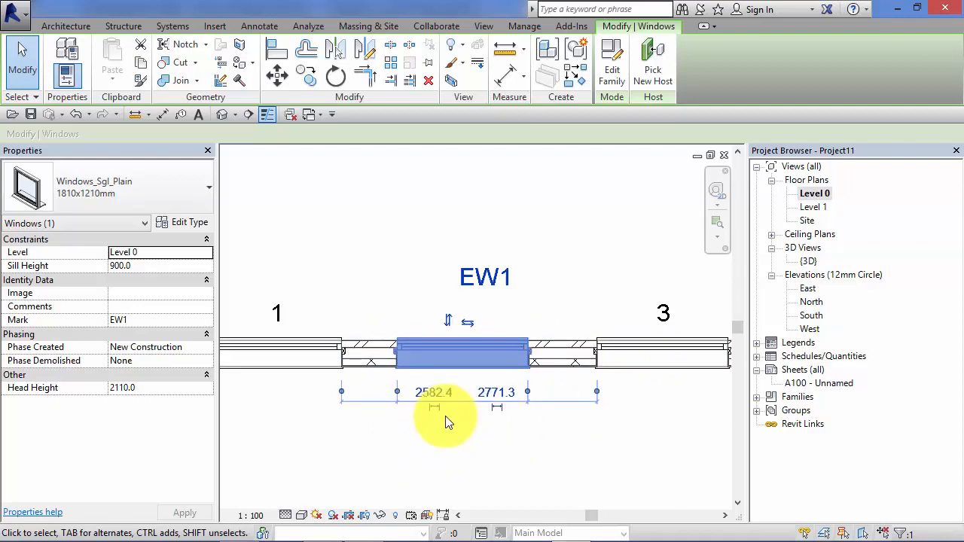
Flip the selected EW1 window's facing toward the inside of the building.
key("space")
scroll(463, 410, "down", 3)
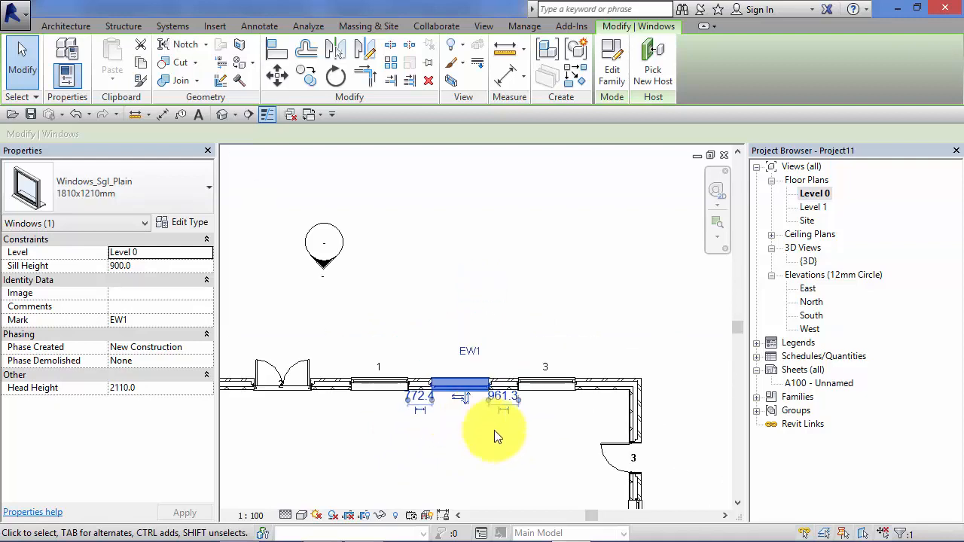
Start a window placement without saving the project, and open the Windows folder of the UK library for loading a family.
middle_click_drag(482, 430, 564, 162)
scroll(406, 420, "down", 1)
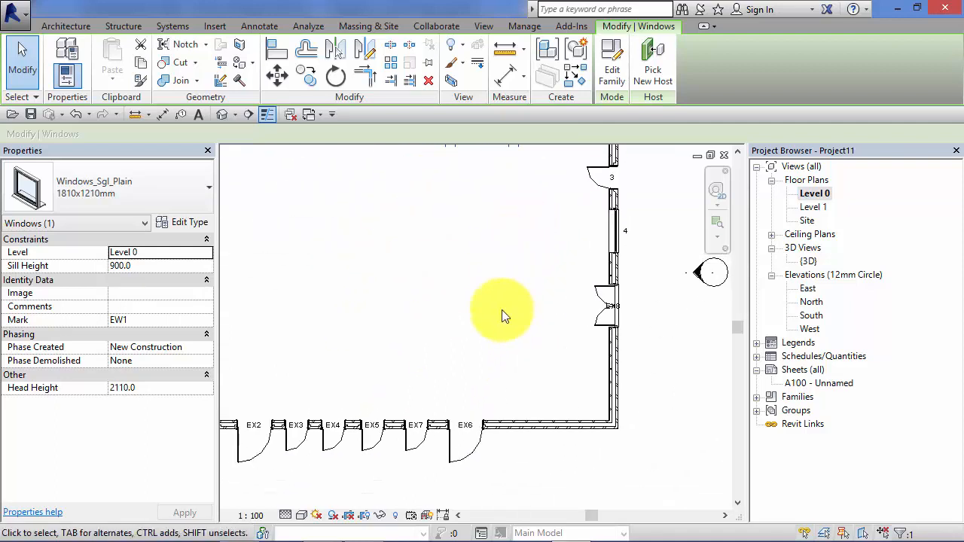
scroll(527, 388, "up", 1)
middle_click_drag(537, 387, 505, 338)
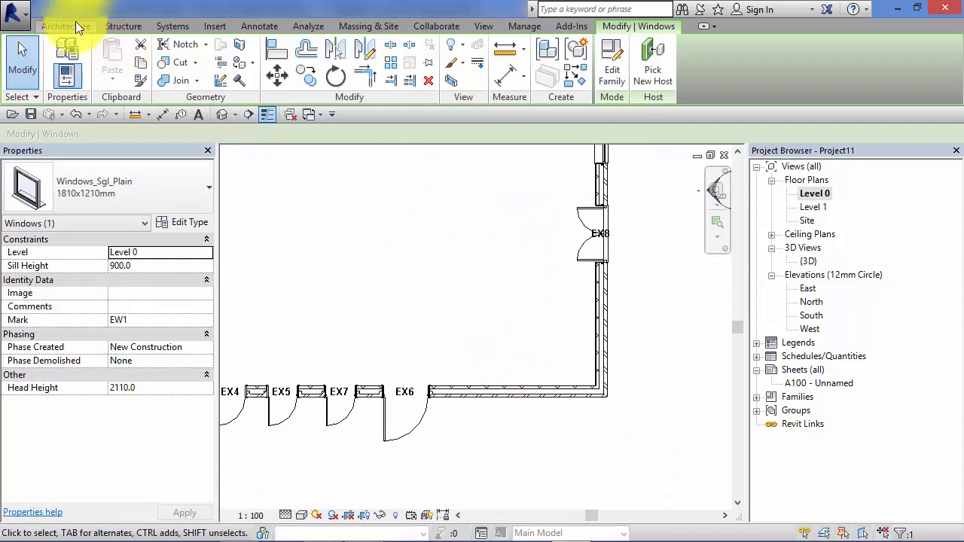
left_click(54, 28)
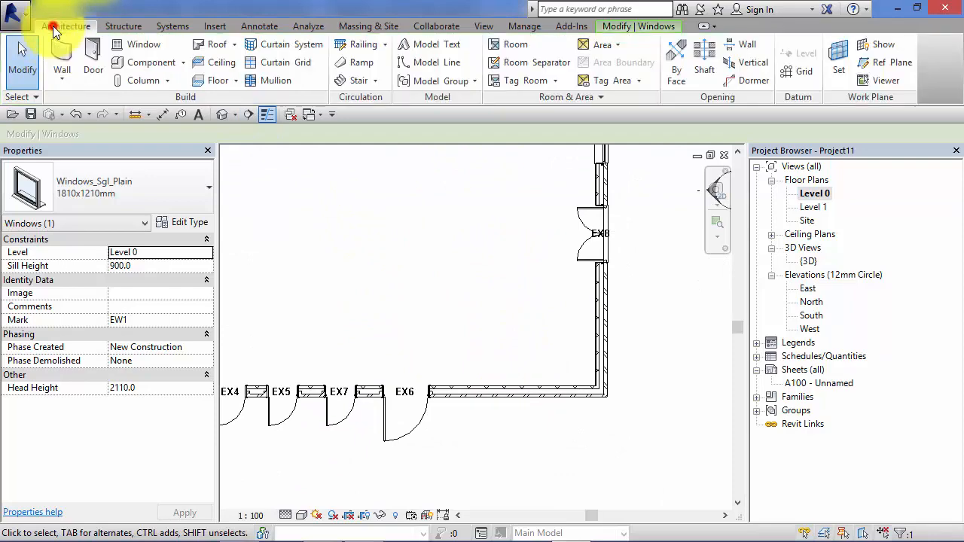
left_click(133, 45)
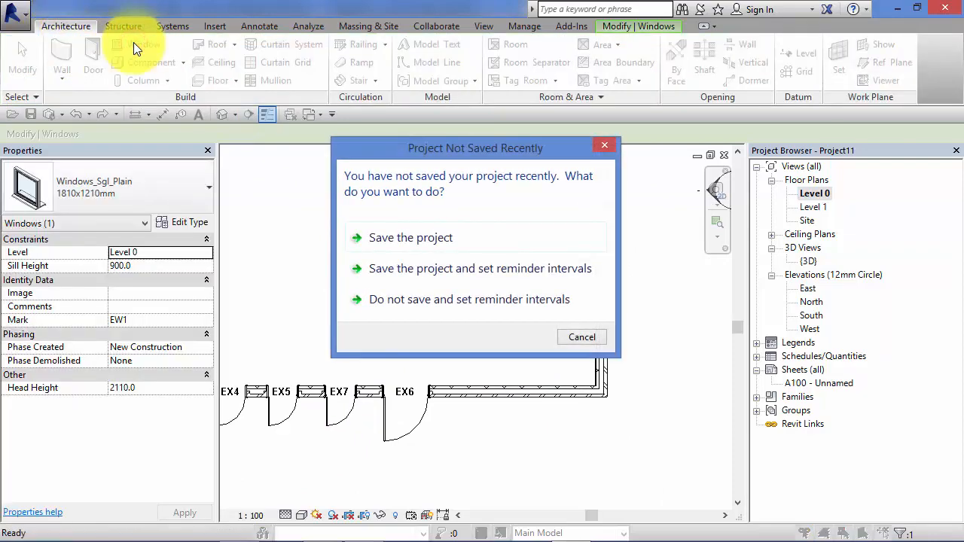
left_click(597, 336)
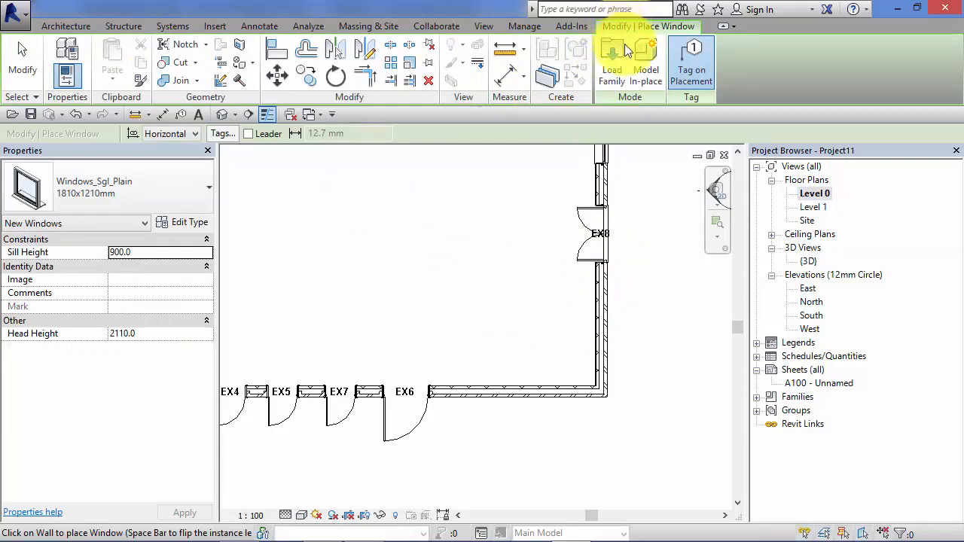
left_click(609, 61)
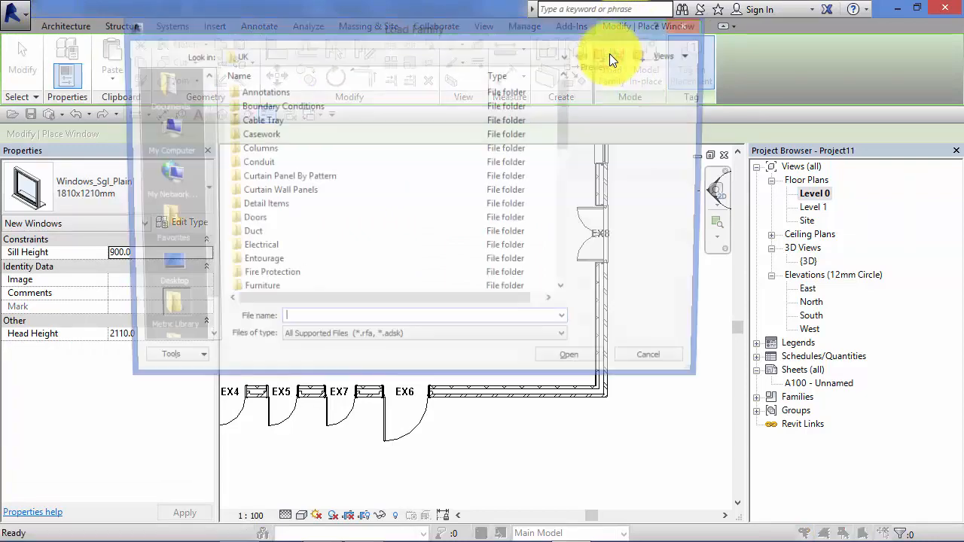
left_click_drag(570, 127, 566, 259)
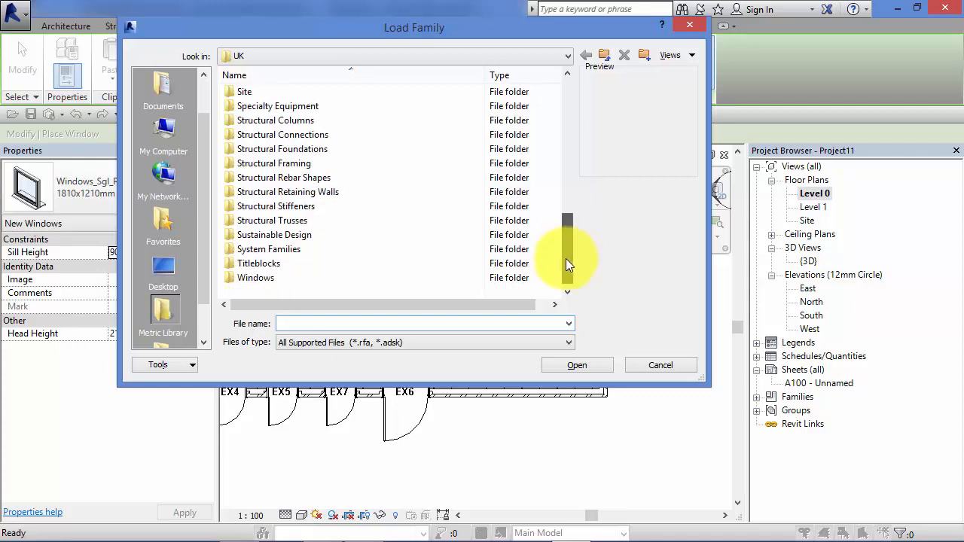
double_click(264, 278)
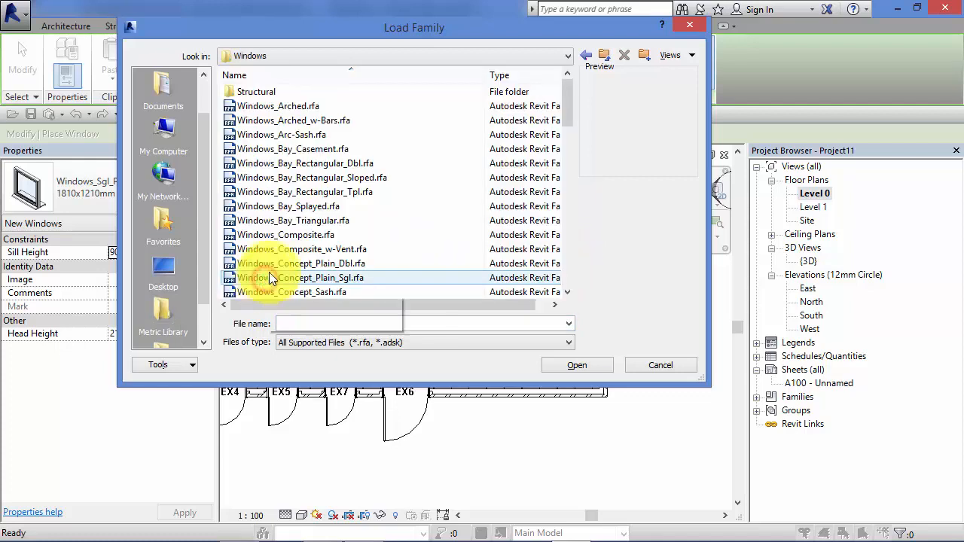
Preview several window families and load Windows_Bay_Rectangular_Tpl.rfa into the project.
left_click(297, 207)
left_click(297, 221)
left_click(296, 263)
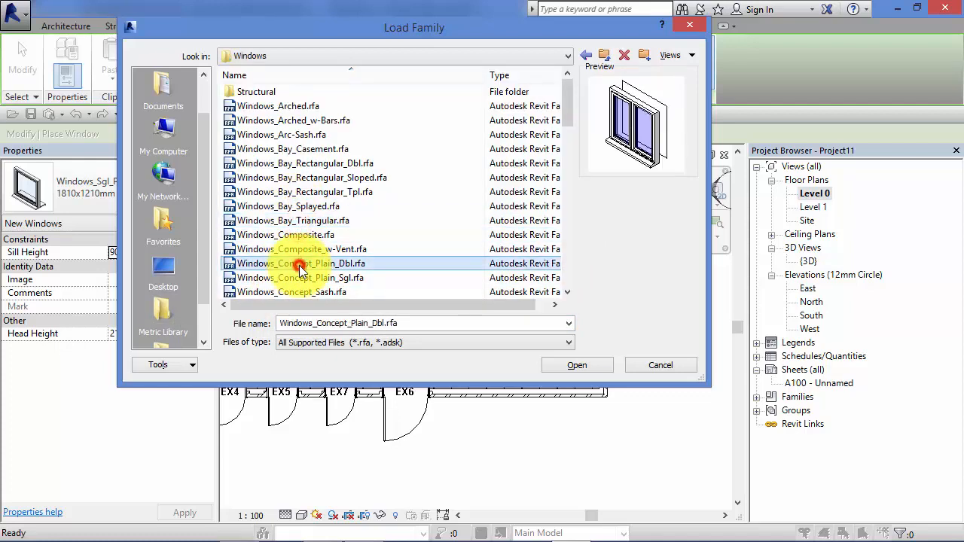
left_click(296, 278)
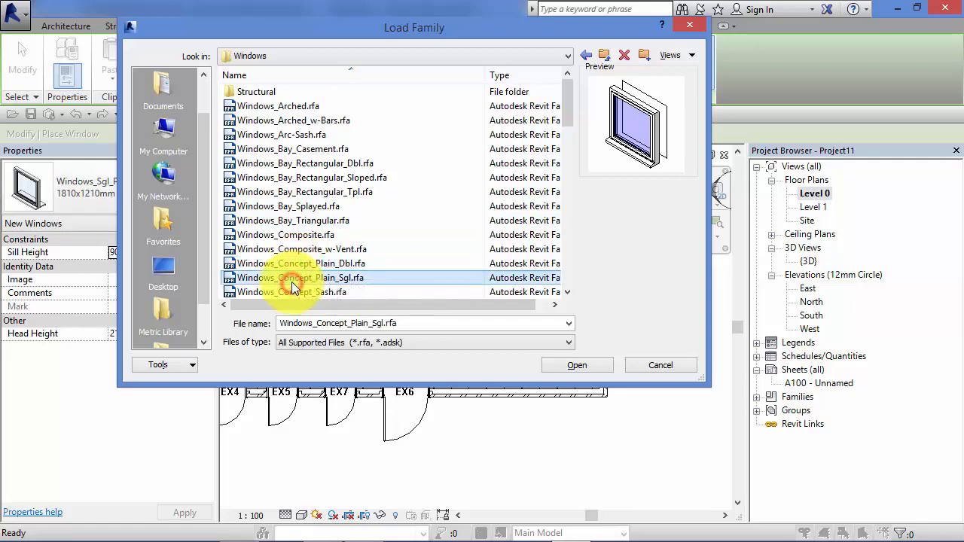
left_click(305, 193)
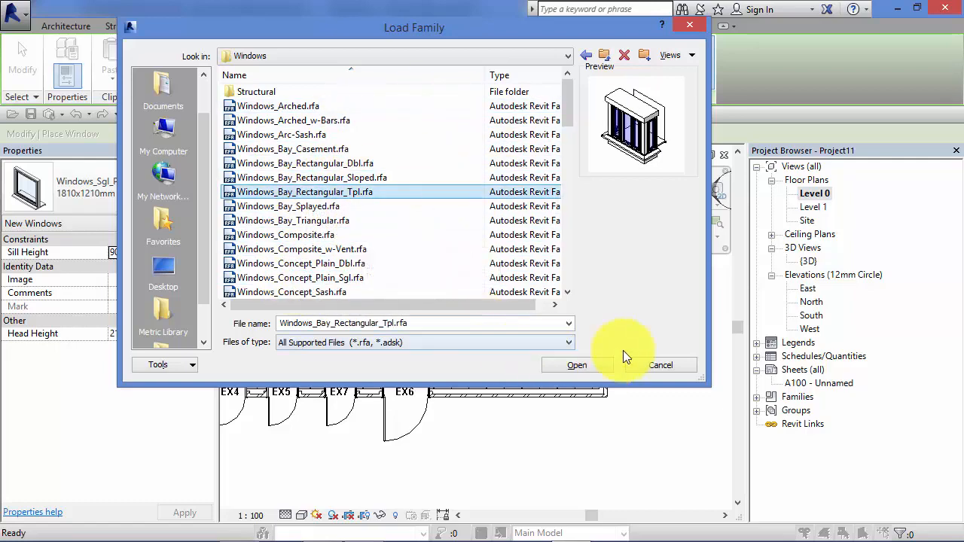
left_click(577, 366)
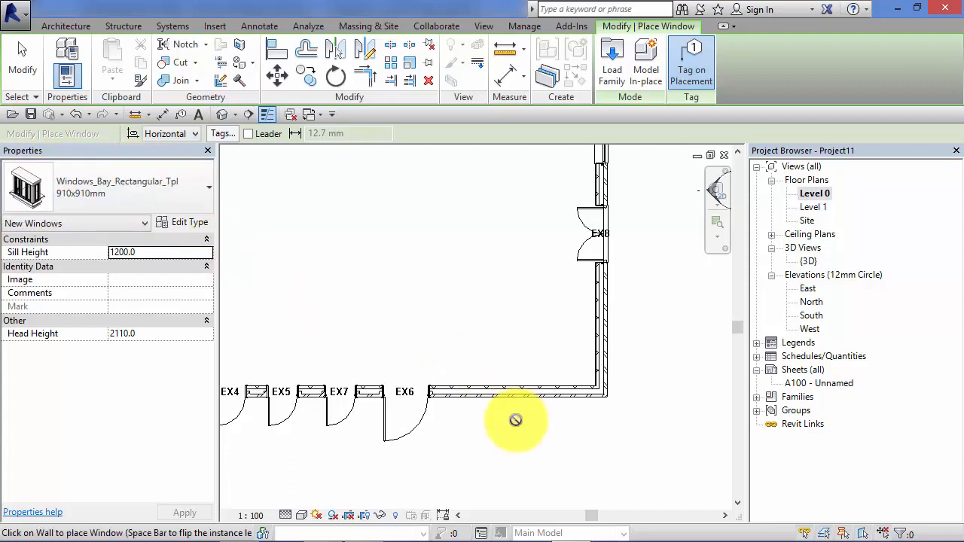
Place 910x910mm bay windows in the south wall about 2117 mm from door EX6, facing out, and the east wall about 1011 mm from EX8, facing in.
scroll(505, 409, "up", 1)
left_click(510, 392)
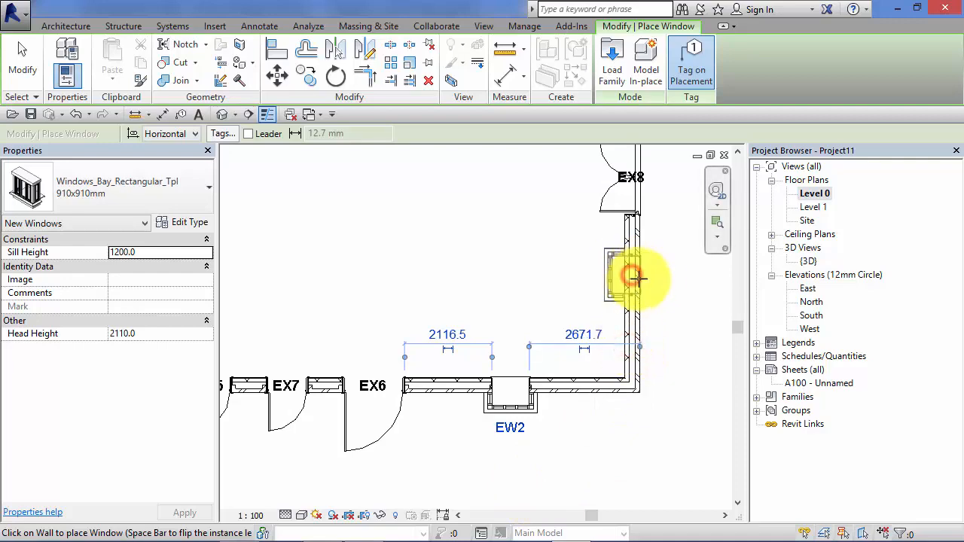
left_click(637, 278)
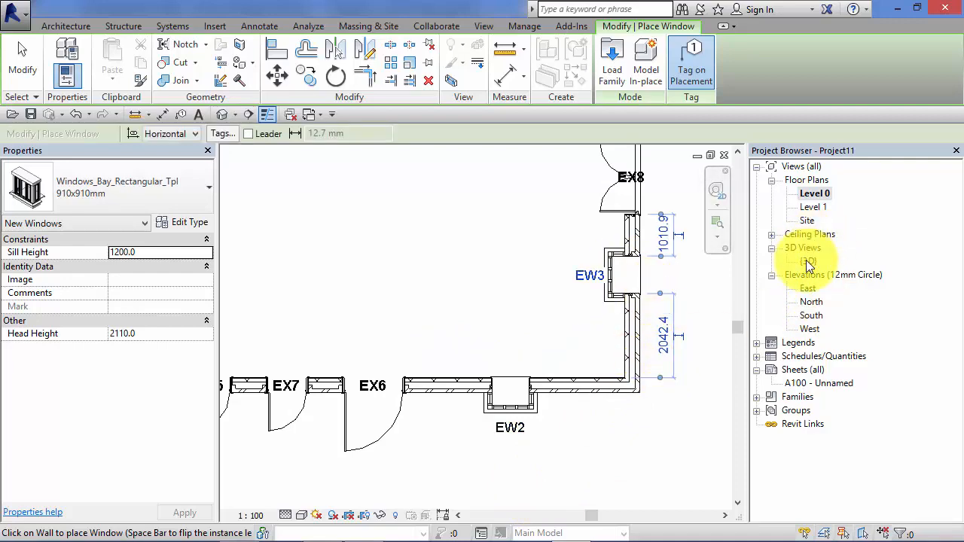
Open the {3D} view and examine both bay windows from outside at the building's southeast corner.
double_click(807, 262)
middle_click_drag(455, 451, 610, 439)
middle_click_drag(328, 455, 396, 488)
scroll(380, 468, "down", 1)
scroll(556, 488, "down", 1)
middle_click_drag(571, 497, 565, 492)
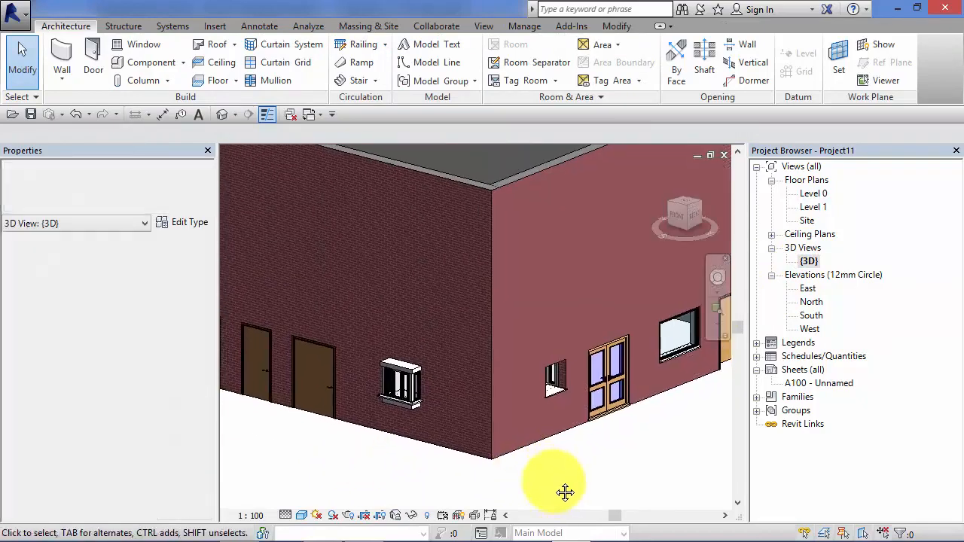